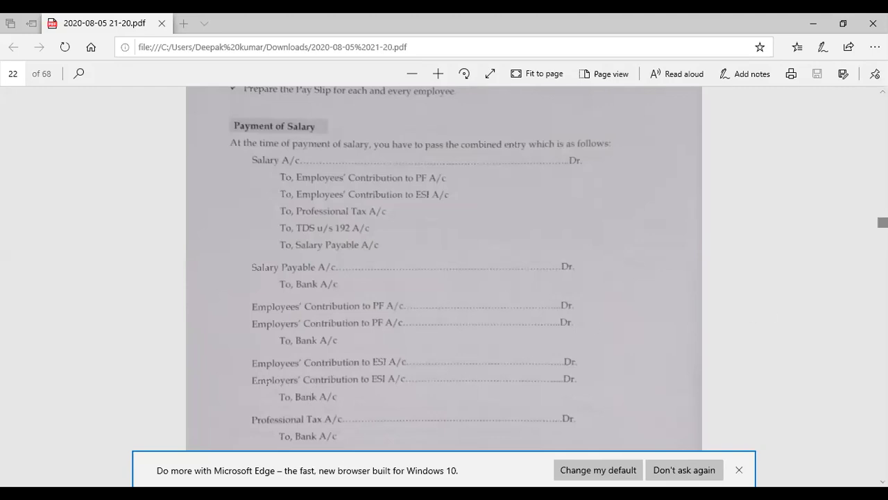
Examine the salary payment entries and the Paramount Ltd. January salary table with its statutory payment dates in the PDF
{"action": "scroll", "coordinate": [444, 270], "scroll_direction": "down", "scroll_amount": 5}
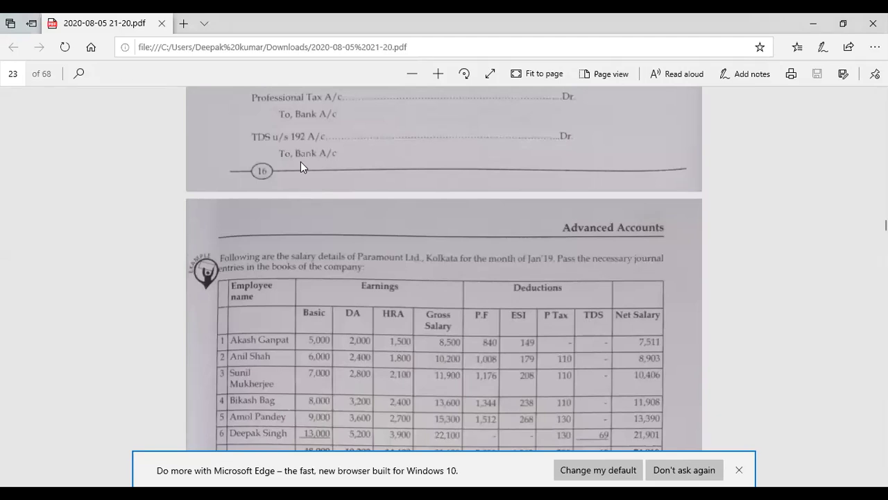
{"action": "scroll", "coordinate": [300, 162], "scroll_direction": "down", "scroll_amount": 3}
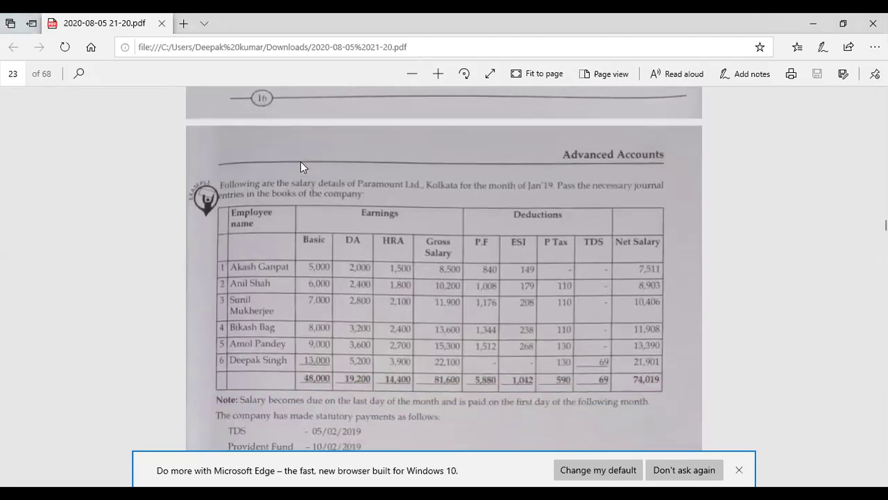
{"action": "scroll", "coordinate": [300, 162], "scroll_direction": "down", "scroll_amount": 2}
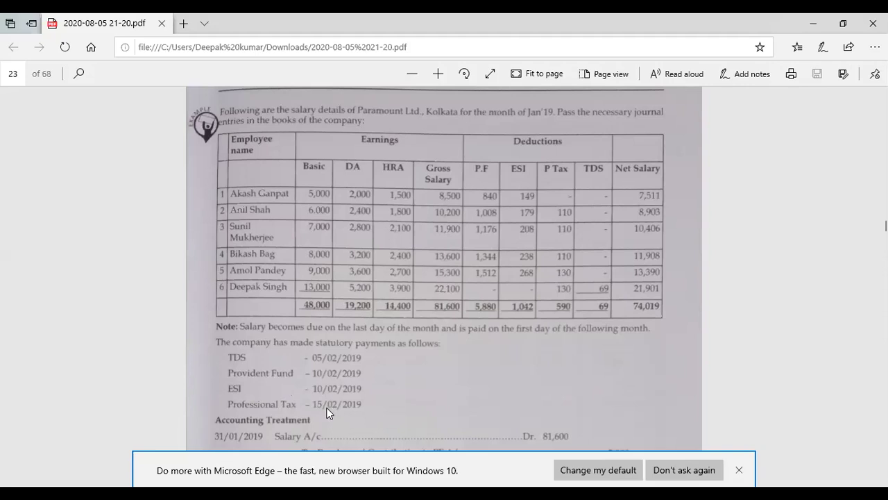
{"action": "scroll", "coordinate": [329, 413], "scroll_direction": "down", "scroll_amount": 1}
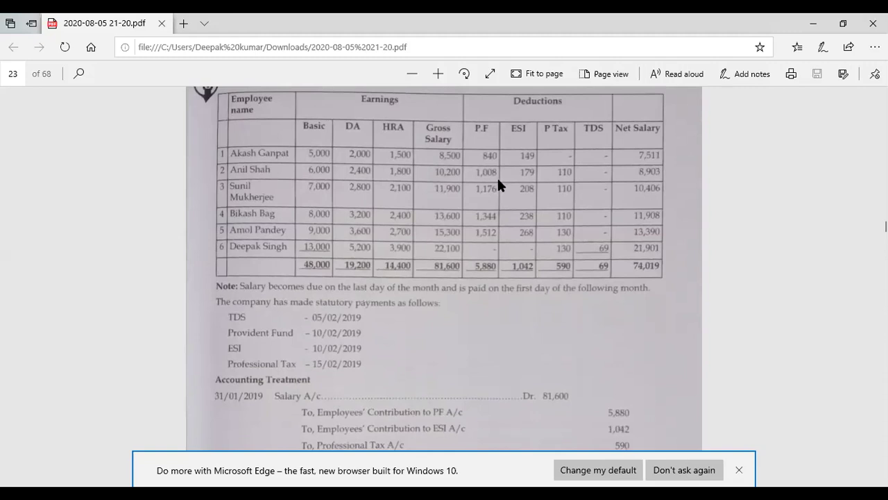
{"action": "scroll", "coordinate": [499, 179], "scroll_direction": "up", "scroll_amount": 1}
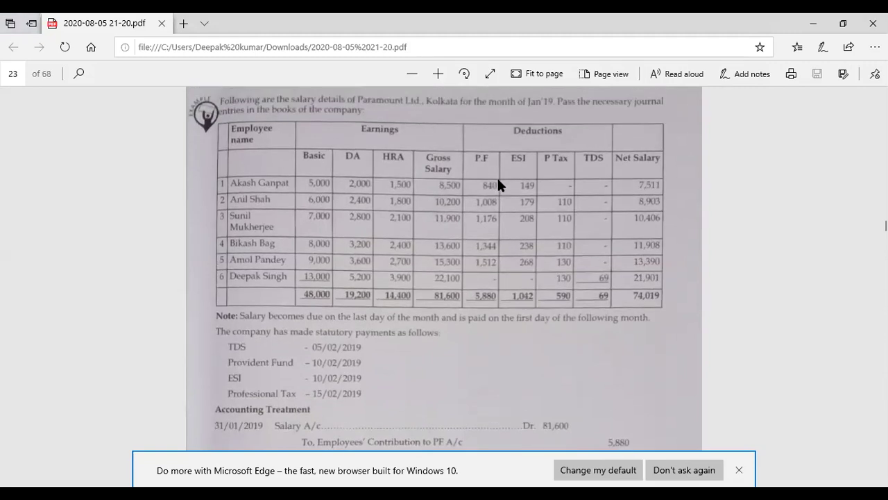
{"action": "scroll", "coordinate": [351, 186], "scroll_direction": "up", "scroll_amount": 1}
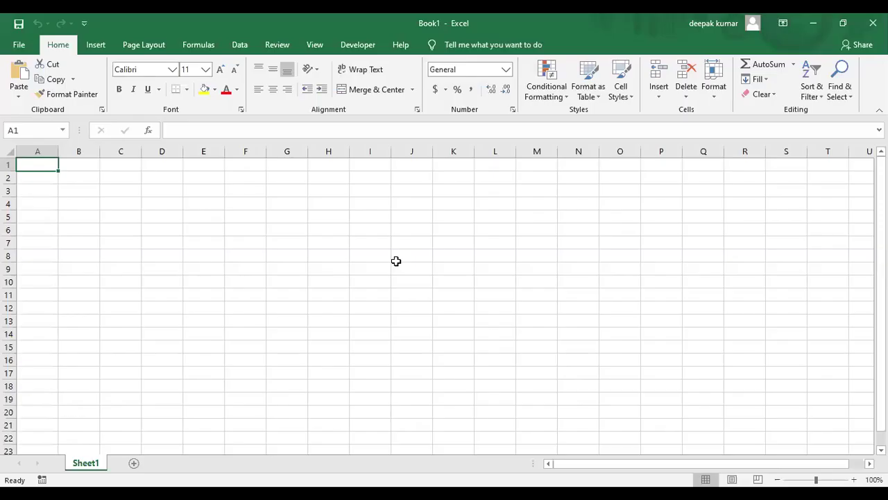
Enter the heading "Employee name" in cell A2 of the blank worksheet
{"action": "left_click", "coordinate": [396, 262]}
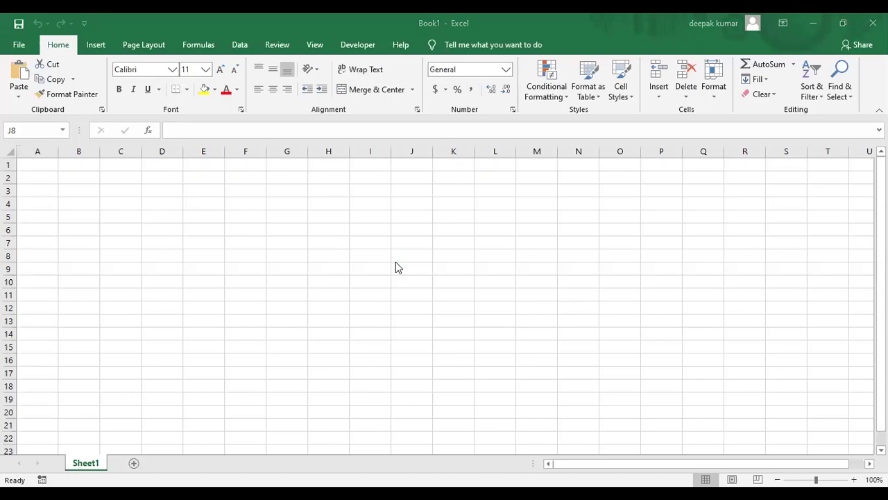
{"action": "left_click", "coordinate": [396, 262]}
{"action": "key", "text": "Left"}
{"action": "key", "text": "Left"}
{"action": "key", "text": "Left"}
{"action": "key", "text": "Left"}
{"action": "key", "text": "Left"}
{"action": "key", "text": "Left"}
{"action": "key", "text": "Left"}
{"action": "key", "text": "Left"}
{"action": "key", "text": "Left"}
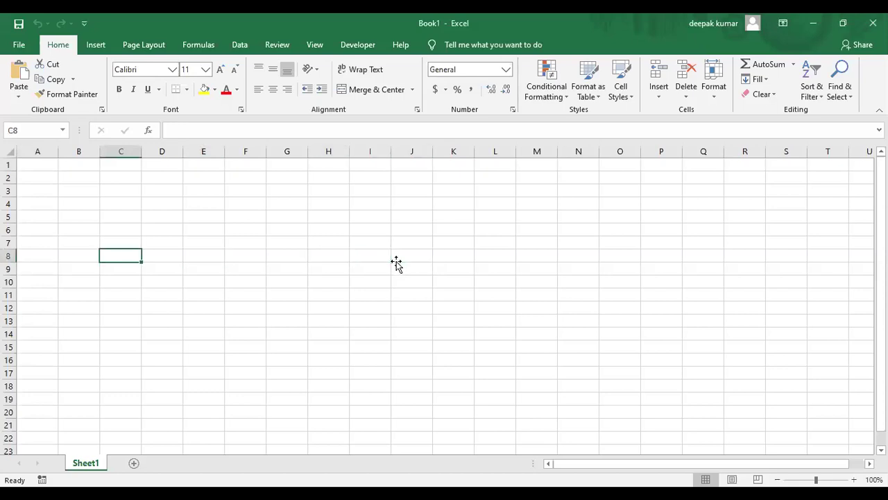
{"action": "key", "text": "Up"}
{"action": "key", "text": "Up"}
{"action": "key", "text": "Up"}
{"action": "key", "text": "Up"}
{"action": "key", "text": "Up"}
{"action": "key", "text": "Up"}
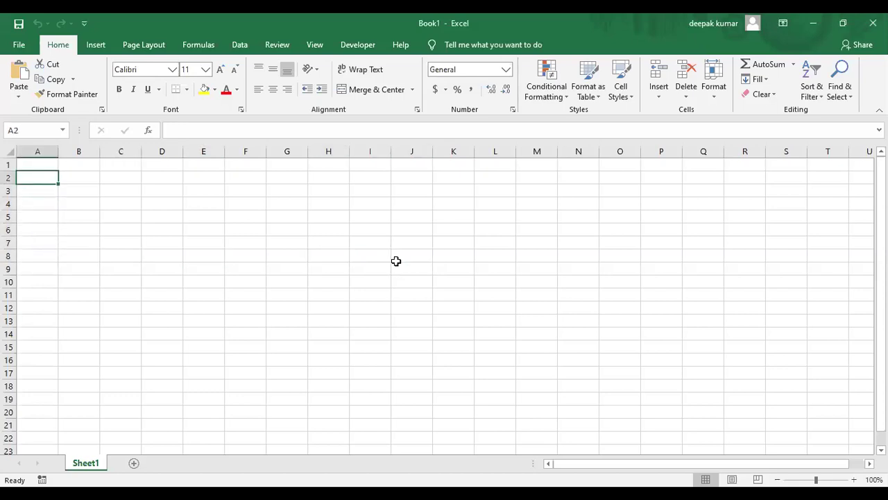
{"action": "type", "text": "Emplo"}
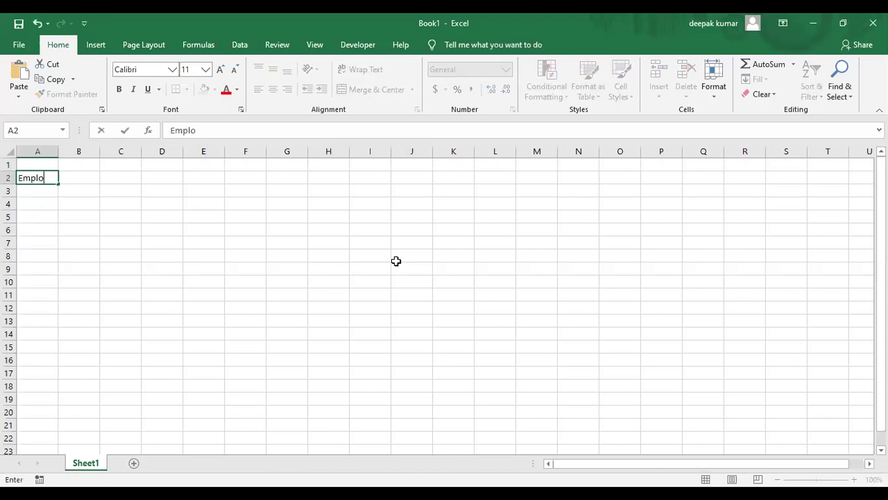
{"action": "type", "text": "yee name"}
{"action": "key", "text": "Return"}
Leave row 3 free and enter the first two employees' full names in cells A4 and A5
{"action": "key", "text": "Return"}
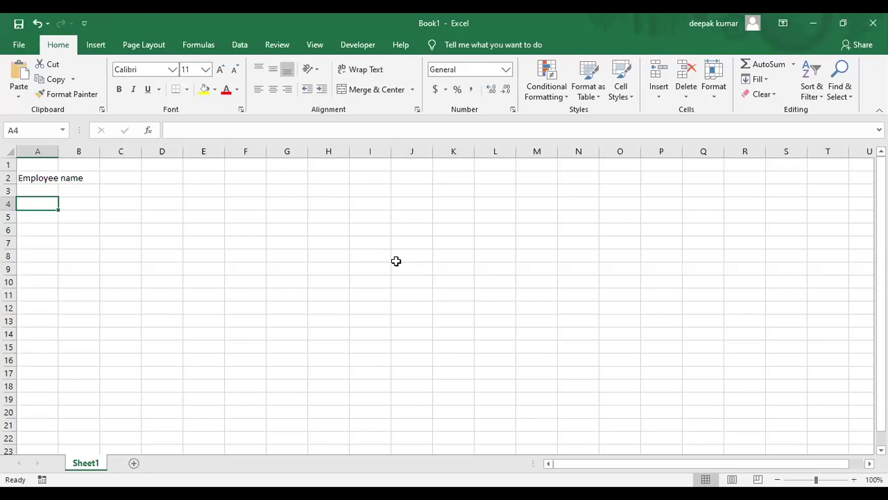
{"action": "type", "text": "akash gupta"}
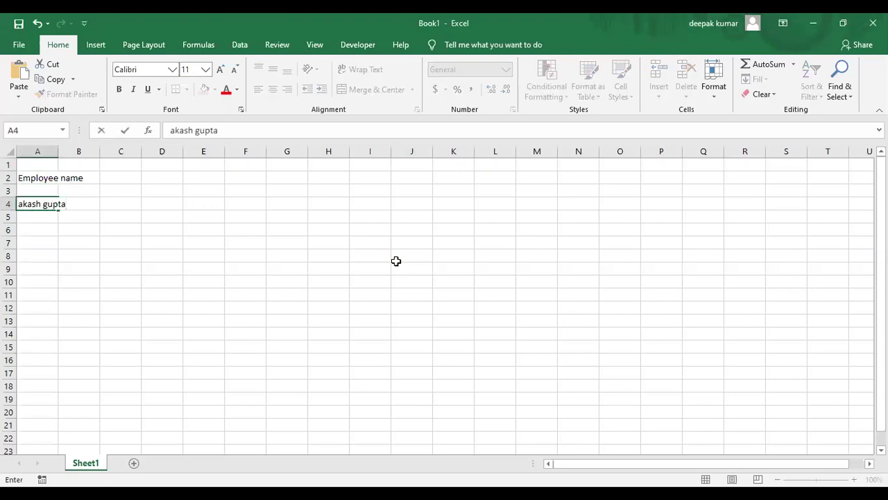
{"action": "key", "text": "Return"}
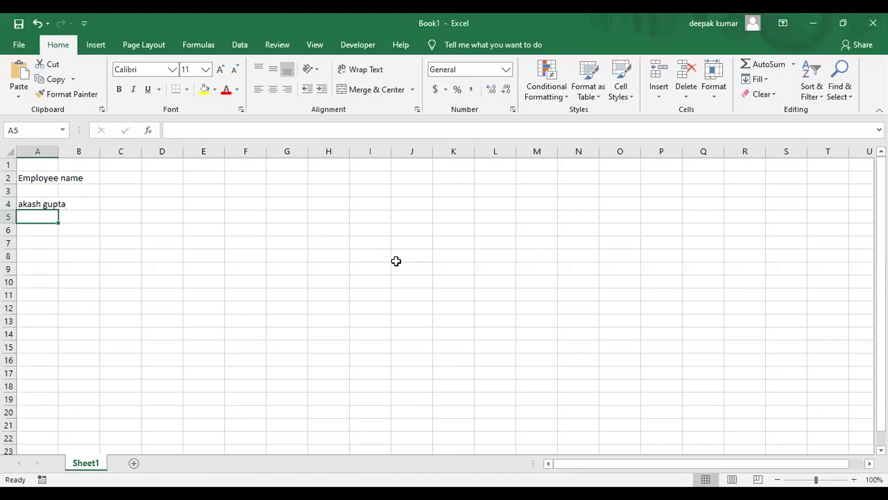
{"action": "type", "text": "anik"}
{"action": "key", "text": "BackSpace"}
{"action": "type", "text": "l"}
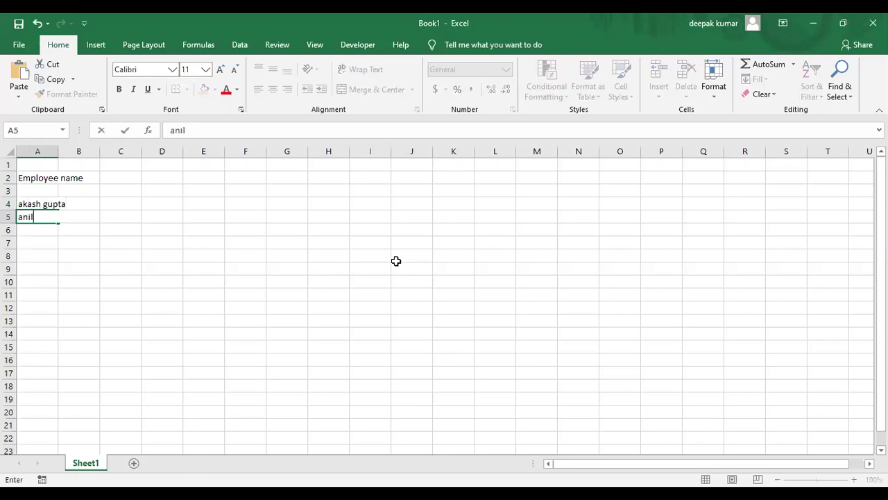
{"action": "type", "text": " shah"}
{"action": "key", "text": "Return"}
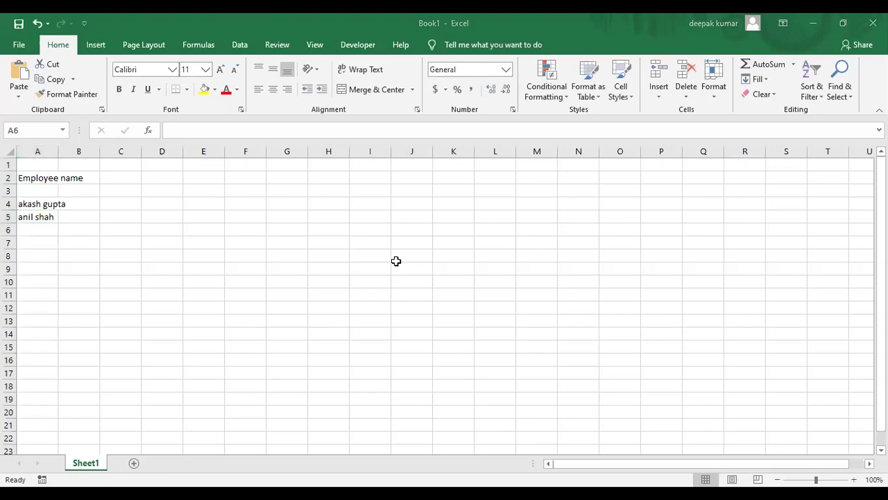
Enter the third and fourth employees' full names in cells A6 and A7
{"action": "type", "text": "sunil mukherjeet"}
{"action": "key", "text": "BackSpace"}
{"action": "key", "text": "Return"}
{"action": "type", "text": "bikas "}
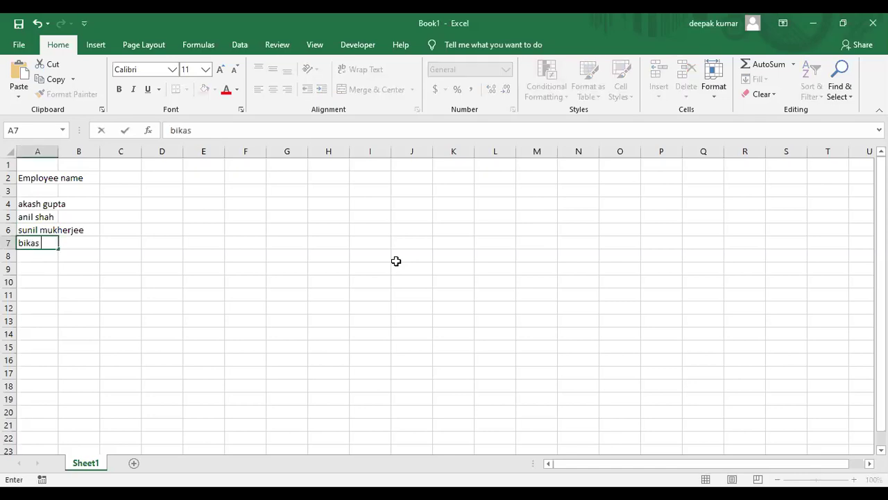
{"action": "type", "text": "beg"}
{"action": "key", "text": "Return"}
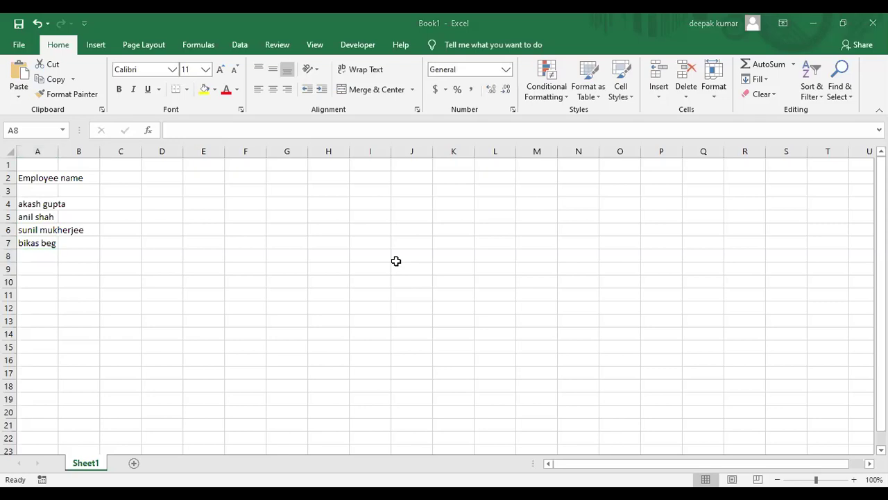
Enter the last two employees' full names in cells A8 and A9
{"action": "type", "text": "amol pandey"}
{"action": "key", "text": "Return"}
{"action": "type", "text": "deepak "}
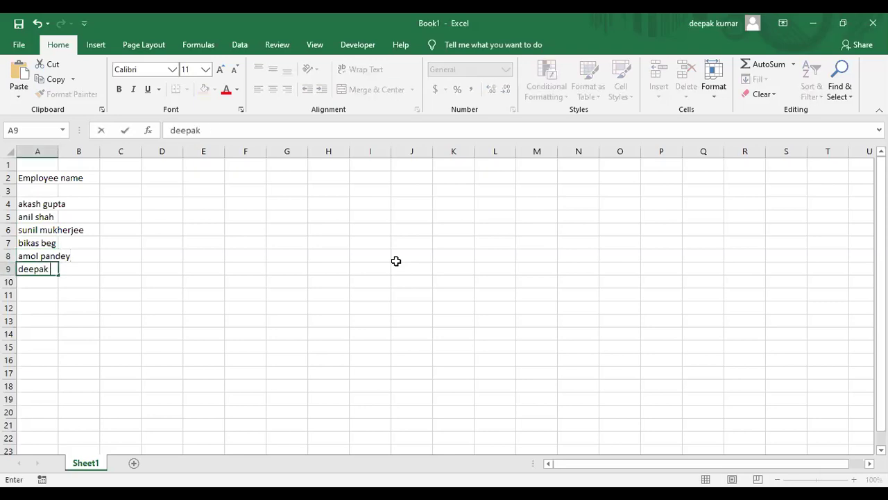
{"action": "type", "text": "singh"}
{"action": "key", "text": "Return"}
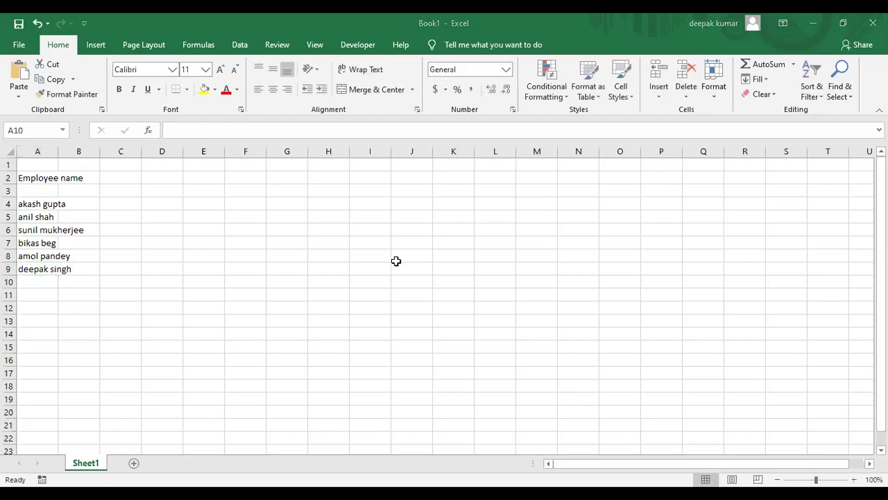
Add the heading "basic" in cell B3 and widen column A to fit the employee names
{"action": "key", "text": "Up"}
{"action": "key", "text": "Up"}
{"action": "key", "text": "Up"}
{"action": "key", "text": "Up"}
{"action": "key", "text": "Up"}
{"action": "key", "text": "Up"}
{"action": "key", "text": "Up"}
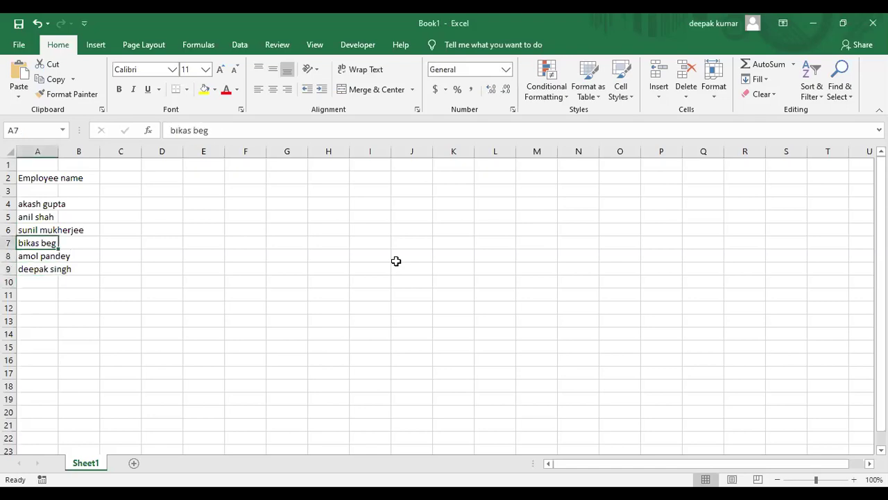
{"action": "key", "text": "Right"}
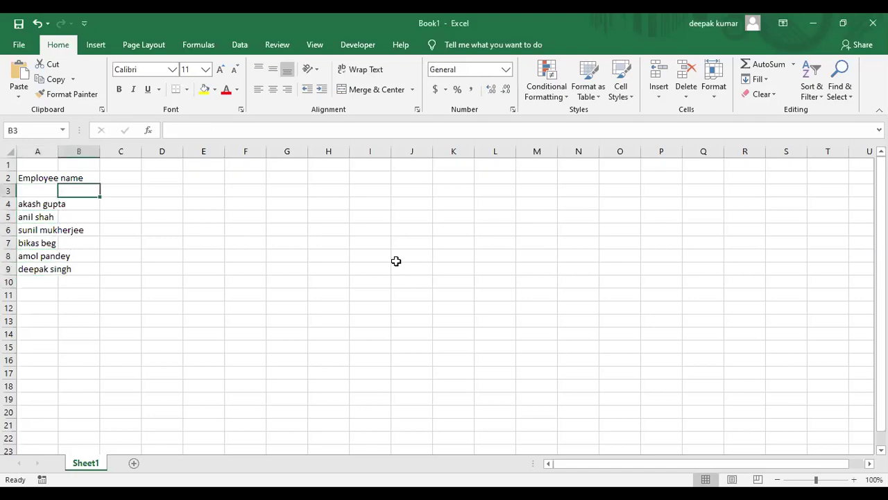
{"action": "type", "text": "basi"}
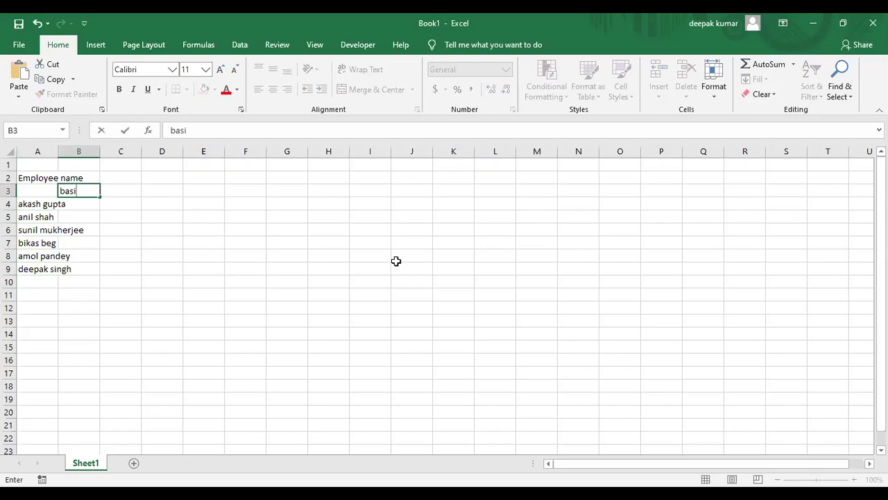
{"action": "type", "text": "c"}
{"action": "key", "text": "Return"}
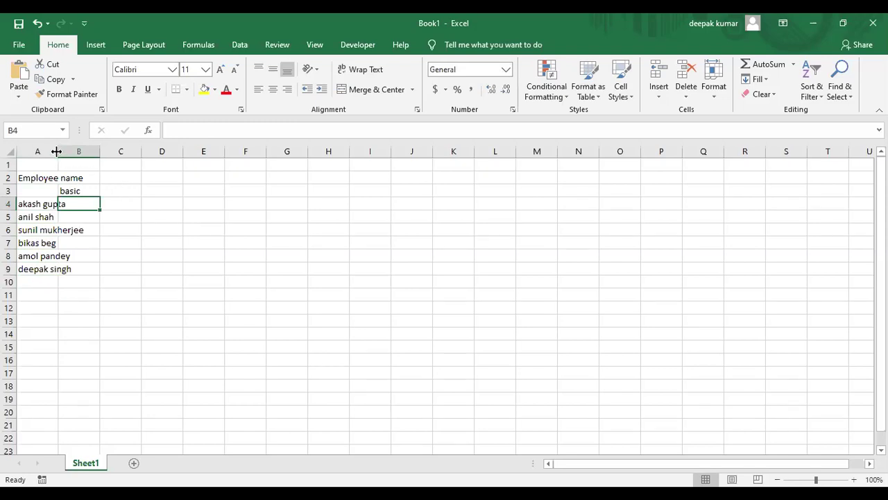
{"action": "left_click_drag", "start_coordinate": [57, 151], "coordinate": [111, 152]}
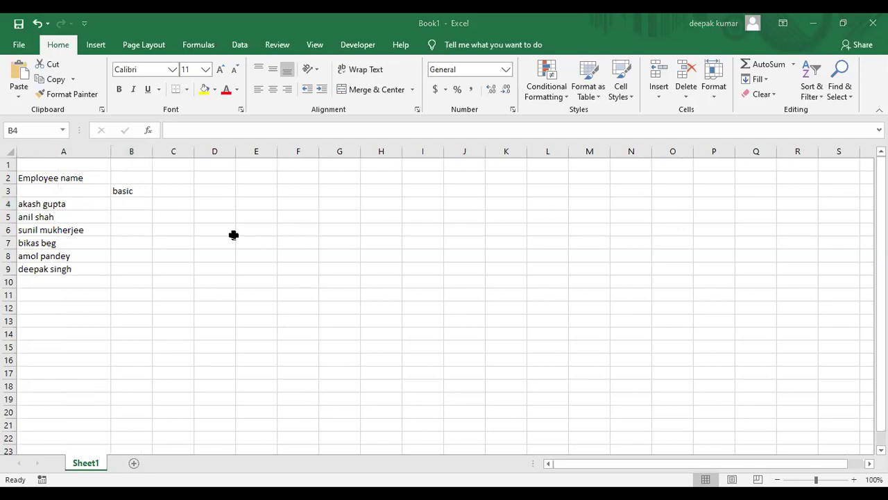
Enter the basic salaries 5000, 6000, 7000, 8000, 9000 and 13000 in cells B4 through B9
{"action": "type", "text": "5000"}
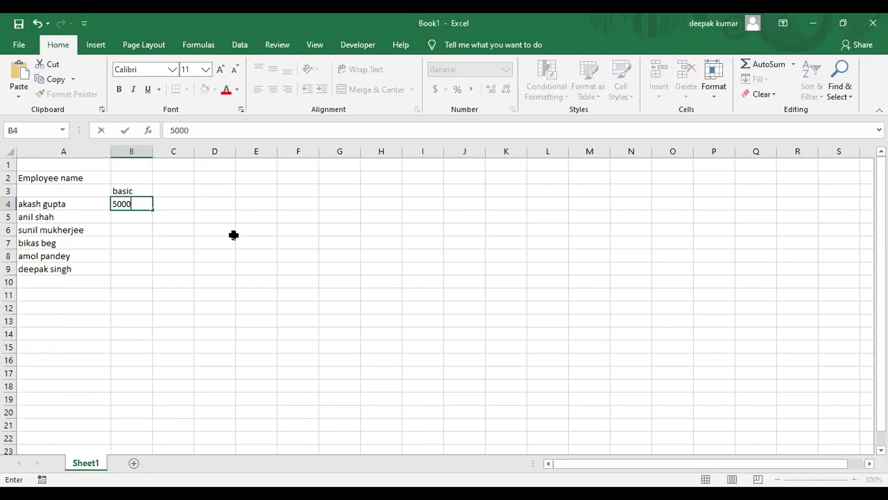
{"action": "key", "text": "Return"}
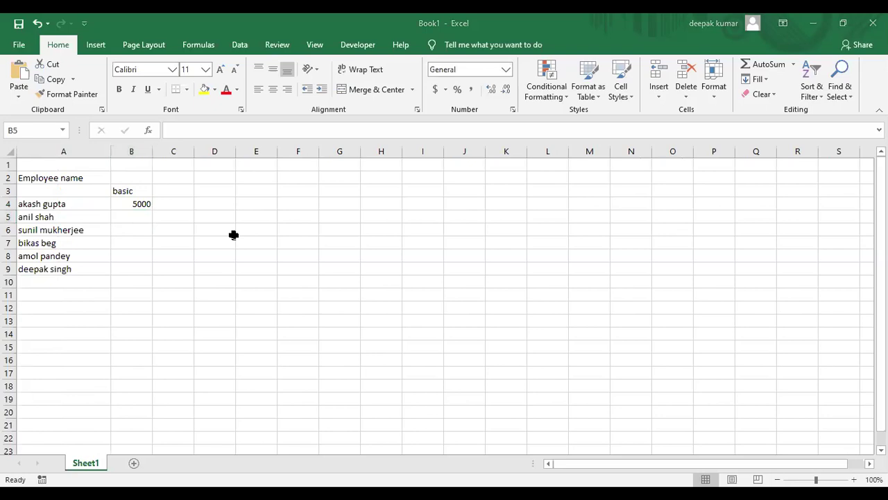
{"action": "type", "text": "6000"}
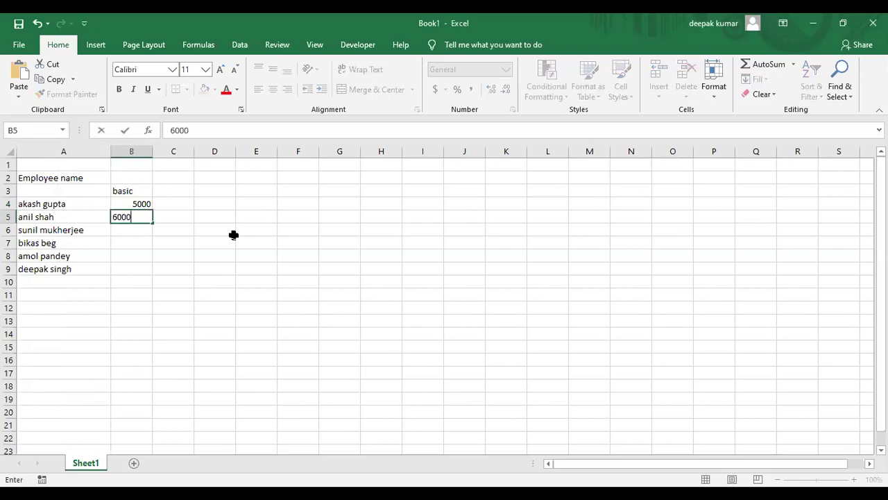
{"action": "key", "text": "Return"}
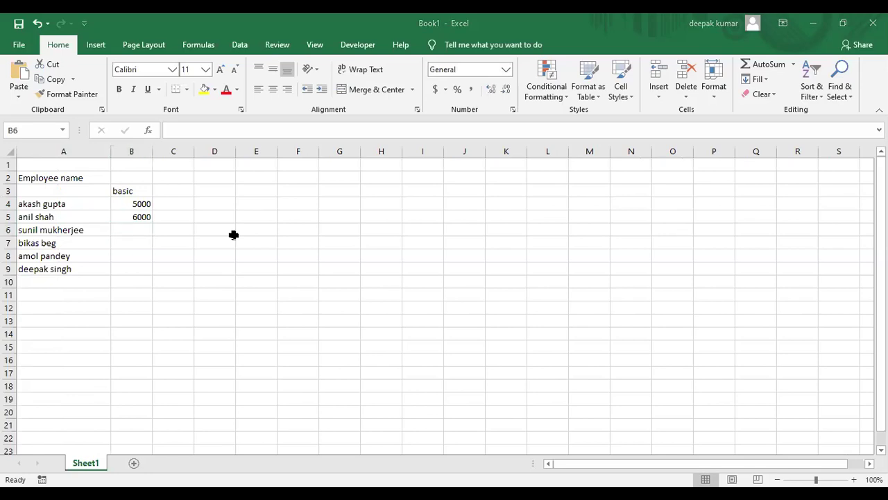
{"action": "type", "text": "7000"}
{"action": "key", "text": "Return"}
{"action": "type", "text": "8000"}
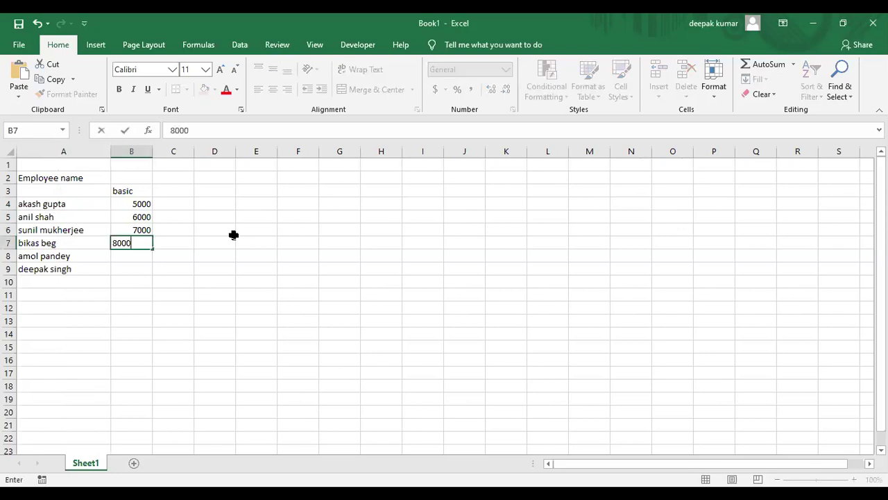
{"action": "key", "text": "Return"}
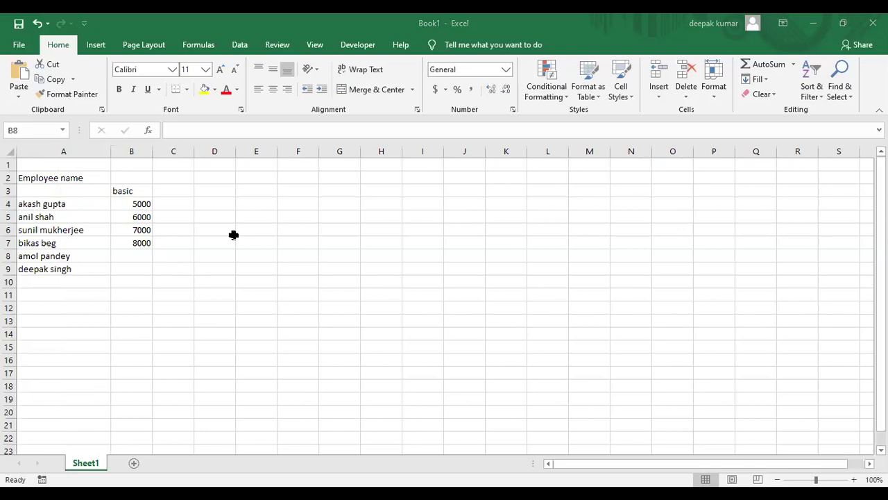
{"action": "type", "text": "9000"}
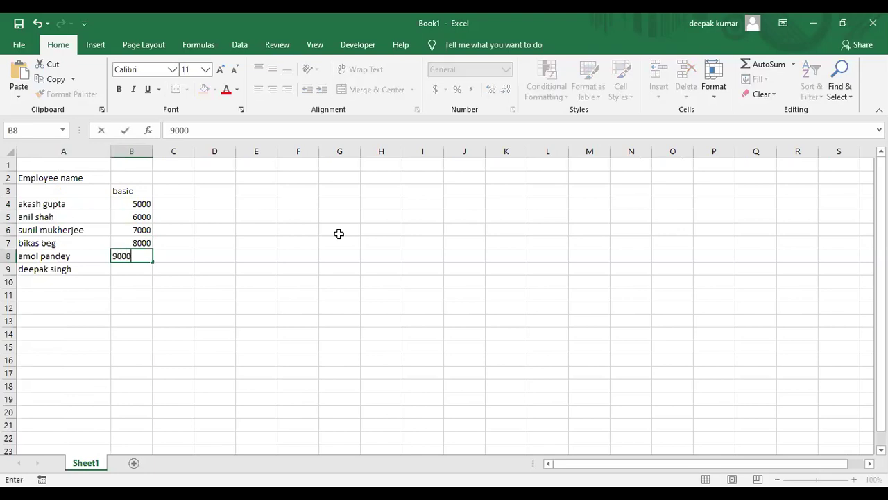
{"action": "key", "text": "Return"}
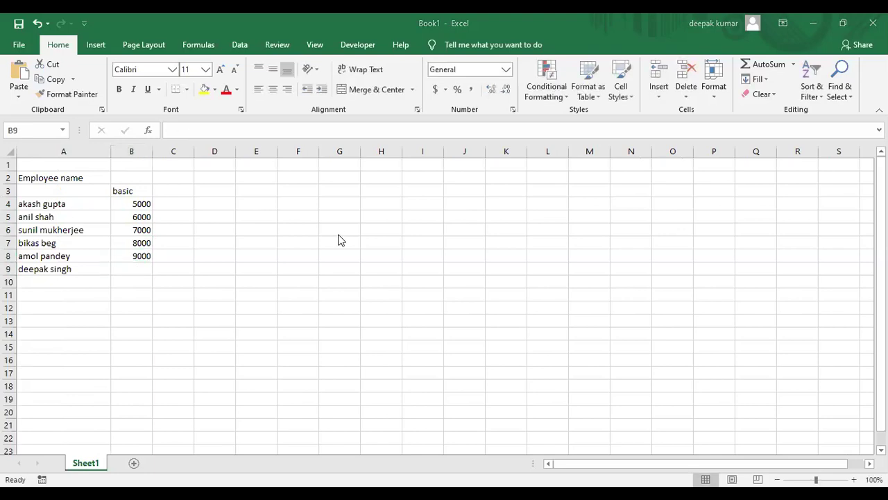
{"action": "type", "text": "13000"}
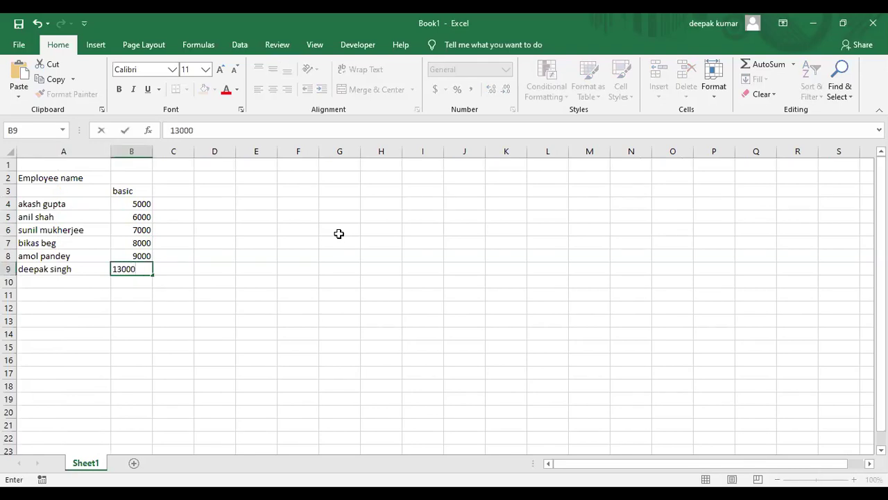
{"action": "key", "text": "Return"}
Add the heading "Da" in cell C3, beside the basic salary heading
{"action": "key", "text": "Up"}
{"action": "key", "text": "Up"}
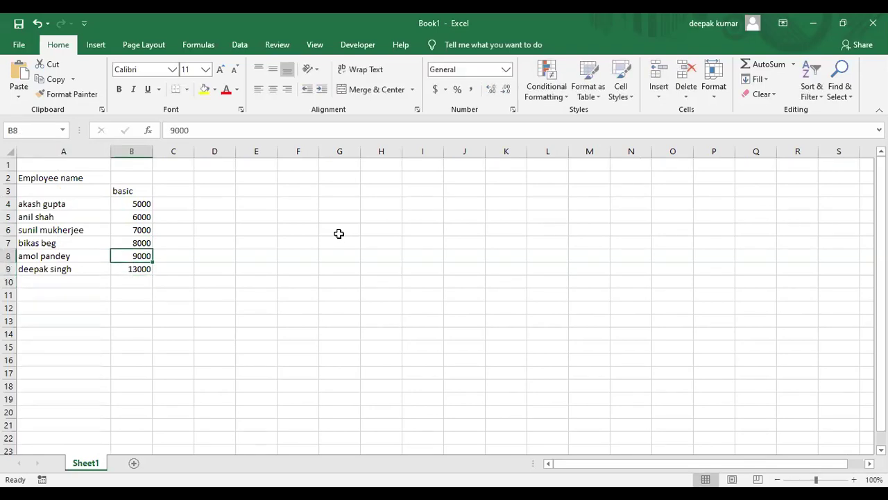
{"action": "key", "text": "Up"}
{"action": "key", "text": "Up"}
{"action": "key", "text": "Up"}
{"action": "key", "text": "Up"}
{"action": "key", "text": "Up"}
{"action": "key", "text": "Right"}
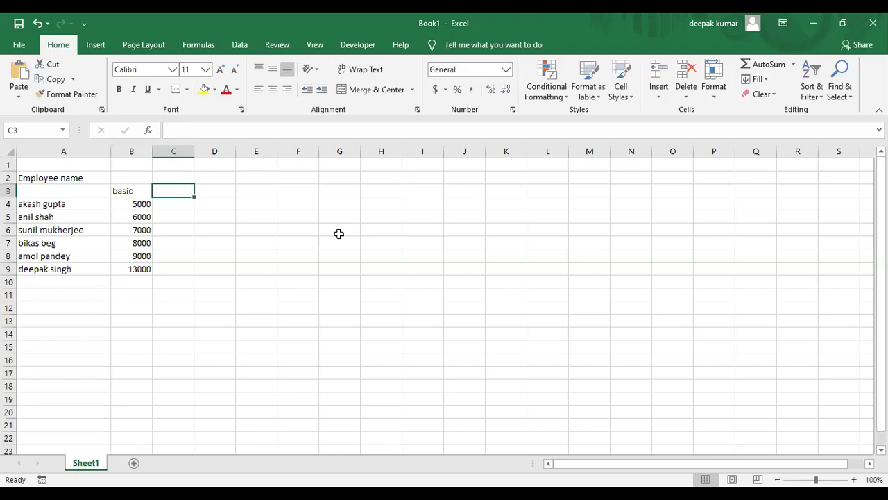
{"action": "type", "text": "Da"}
{"action": "key", "text": "Return"}
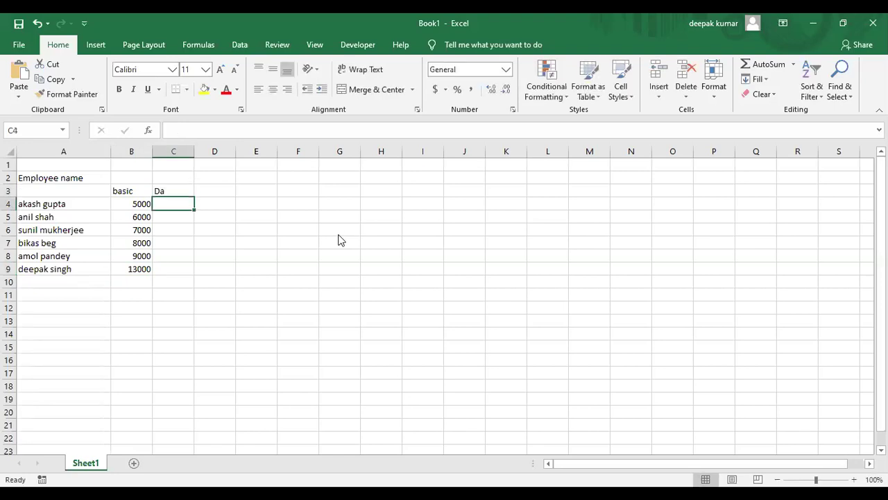
Calculate the DA share of the basic salary in scratch cell C13 with the formula =2000/5000
{"action": "key", "text": "alt+Tab"}
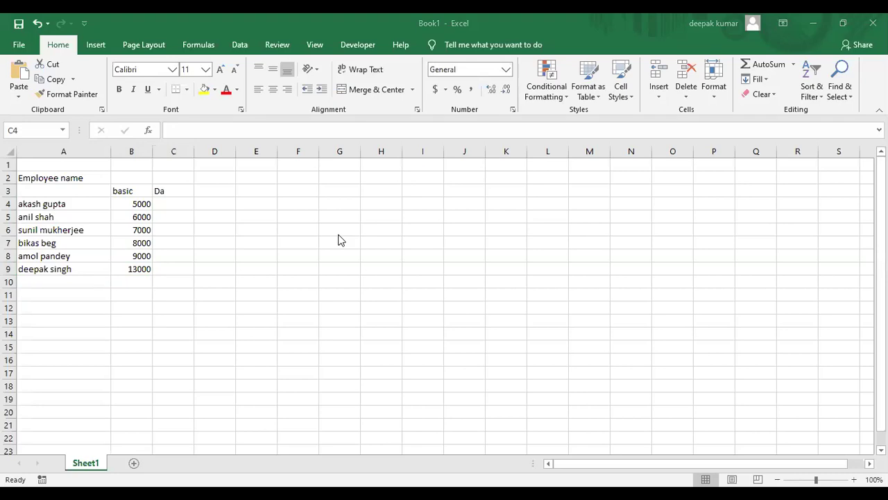
{"action": "left_click", "coordinate": [339, 234]}
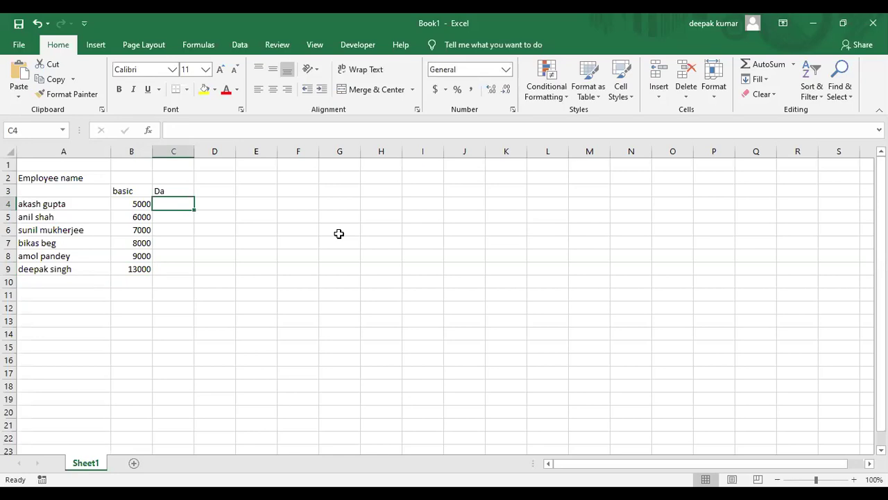
{"action": "key", "text": "Down"}
{"action": "key", "text": "Down"}
{"action": "key", "text": "Down"}
{"action": "key", "text": "Down"}
{"action": "key", "text": "Down"}
{"action": "key", "text": "Down"}
{"action": "key", "text": "Down"}
{"action": "key", "text": "Down"}
{"action": "key", "text": "Down"}
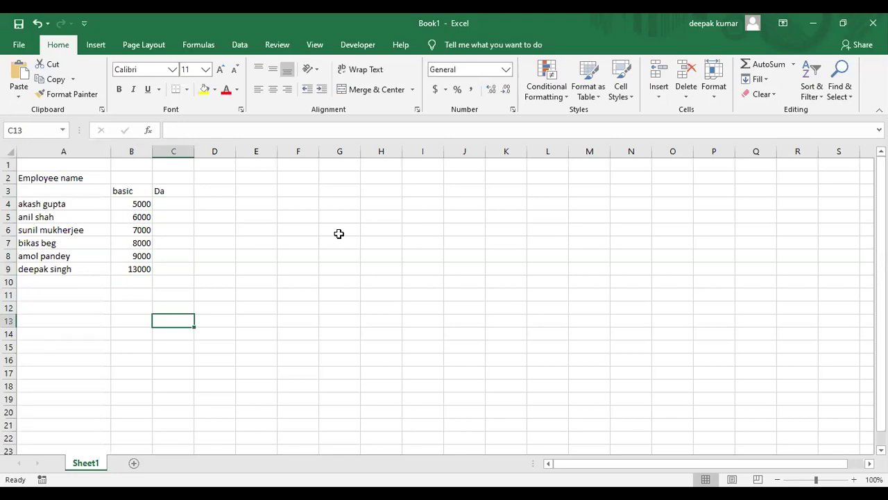
{"action": "type", "text": "200"}
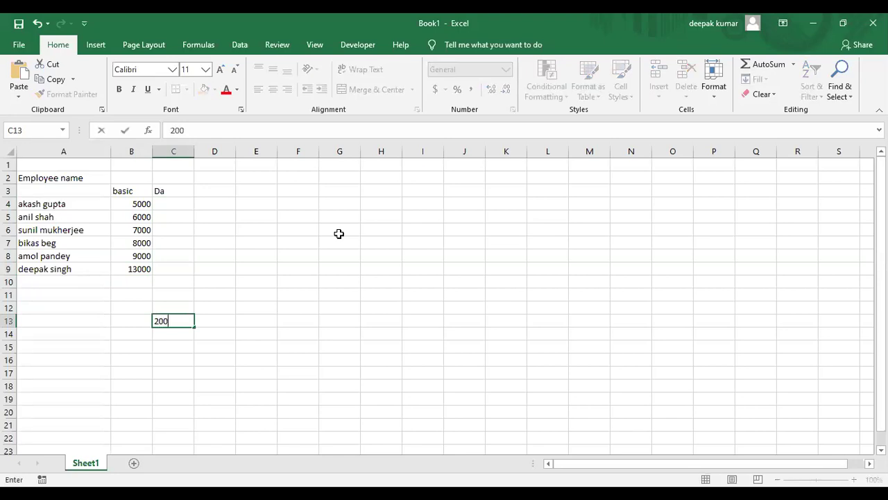
{"action": "type", "text": "0/5000"}
{"action": "key", "text": "Return"}
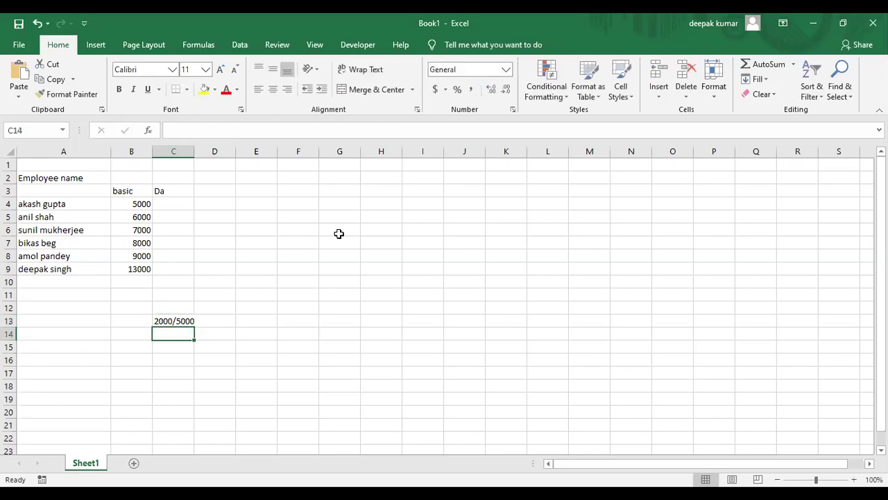
{"action": "key", "text": "Up"}
{"action": "type", "text": "="}
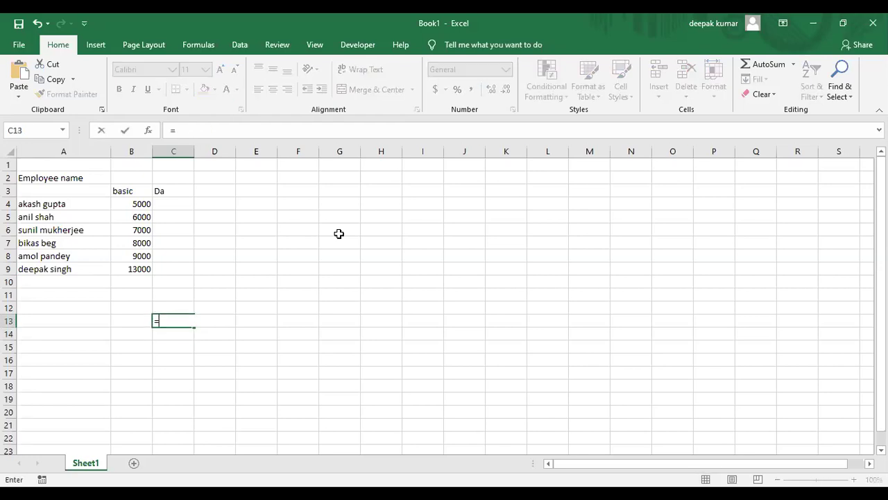
{"action": "type", "text": "2000/5000"}
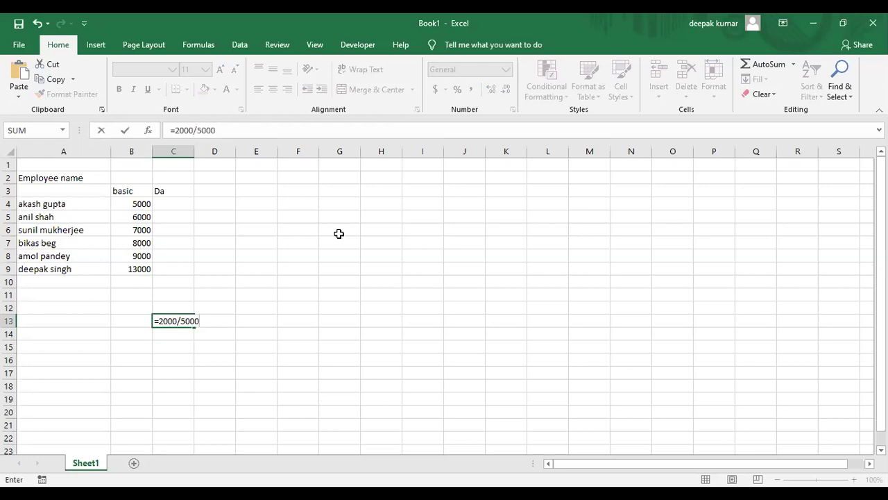
{"action": "key", "text": "Return"}
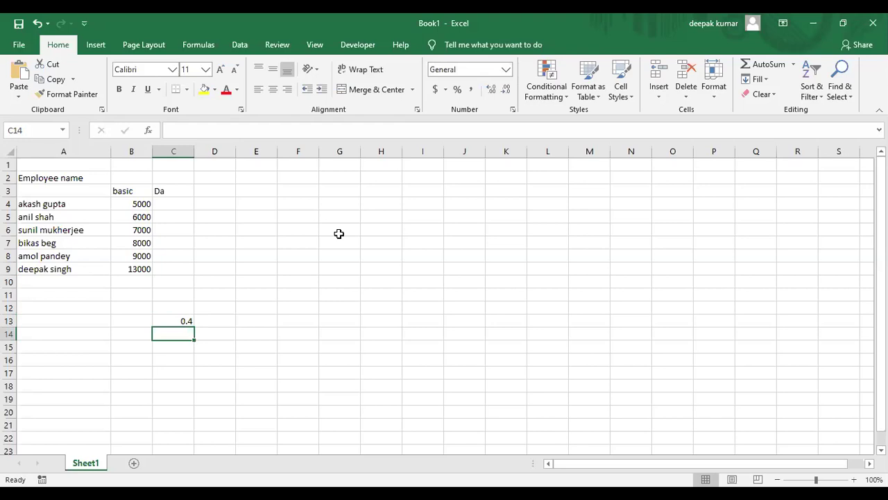
Clear the scratch ratio calculation from cell C13
{"action": "key", "text": "Up"}
{"action": "key", "text": "Up"}
{"action": "key", "text": "Down"}
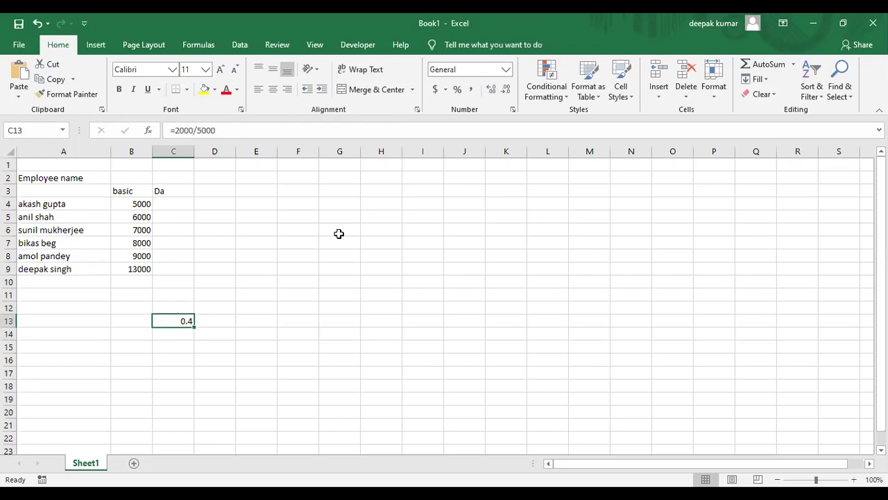
{"action": "key", "text": "BackSpace"}
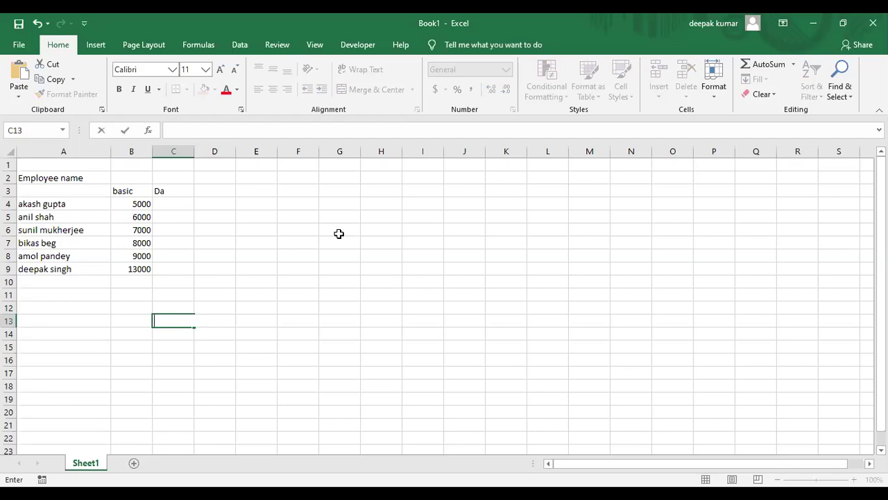
{"action": "key", "text": "Return"}
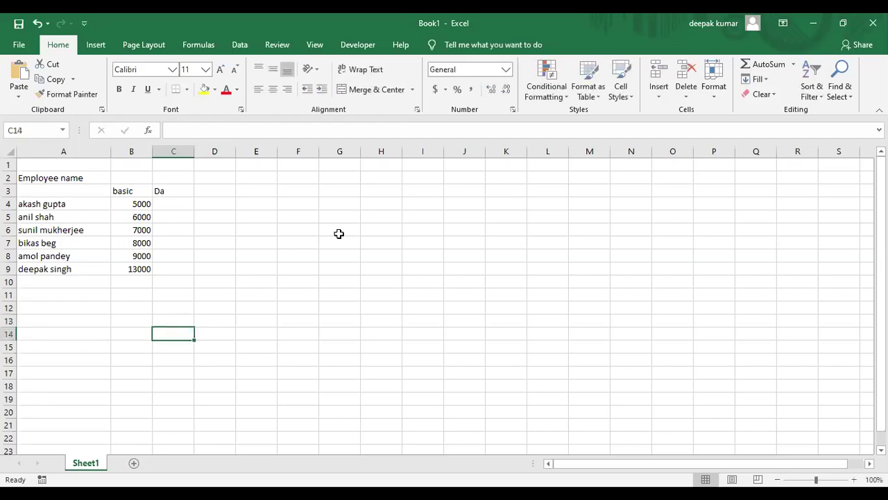
Test the DA rate in cell C14 with =7000*40%, compare with the PDF salary table, and clear the cell
{"action": "type", "text": "=700"}
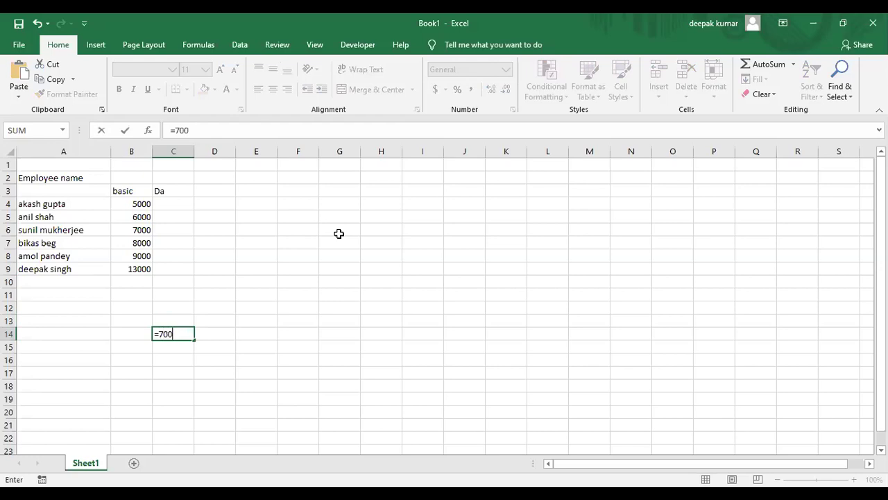
{"action": "type", "text": "0*40%"}
{"action": "key", "text": "Return"}
{"action": "key", "text": "alt"}
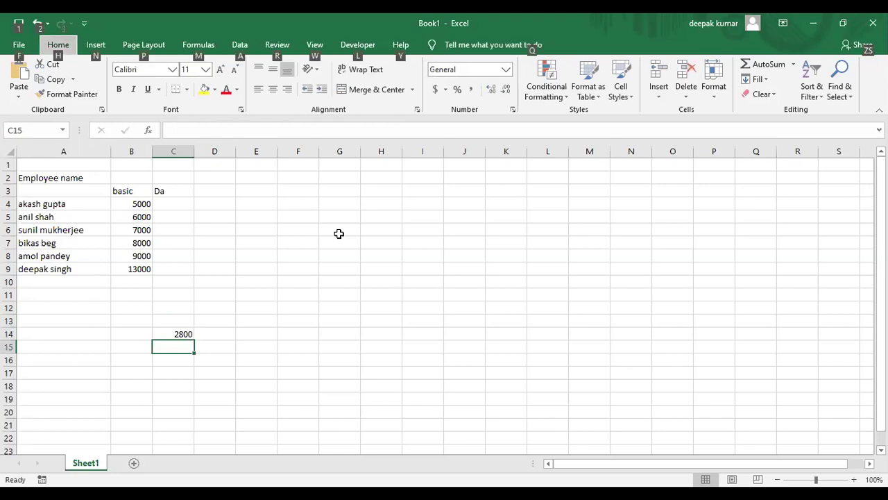
{"action": "key", "text": "alt+Tab"}
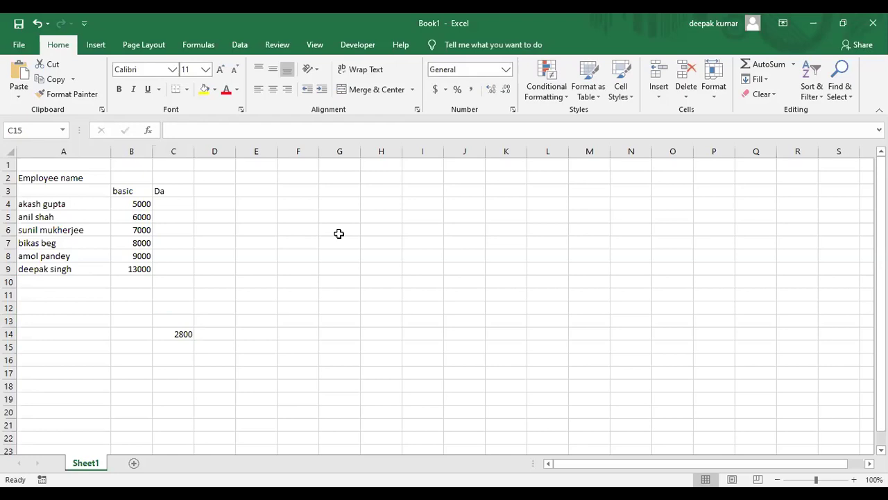
{"action": "key", "text": "alt+Tab"}
{"action": "key", "text": "Up"}
{"action": "key", "text": "Delete"}
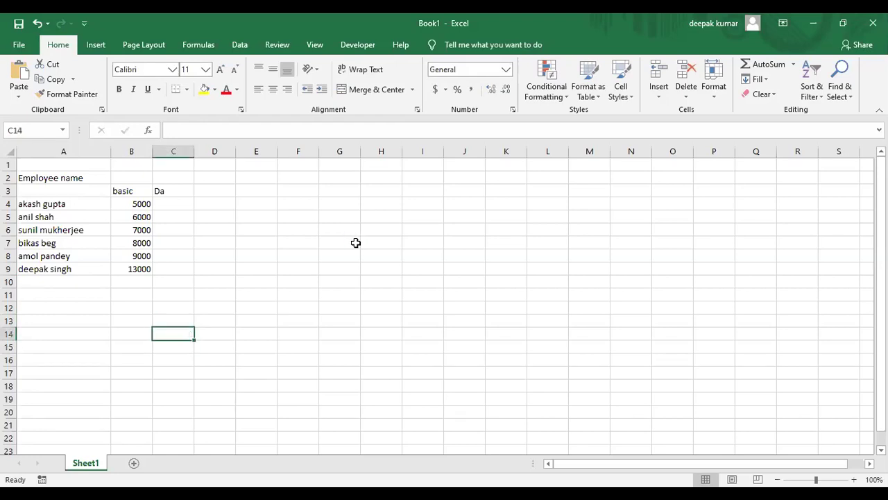
Calculate DA in cell C4 with =B4*40% and fill the formula down through C9
{"action": "left_click", "coordinate": [182, 204]}
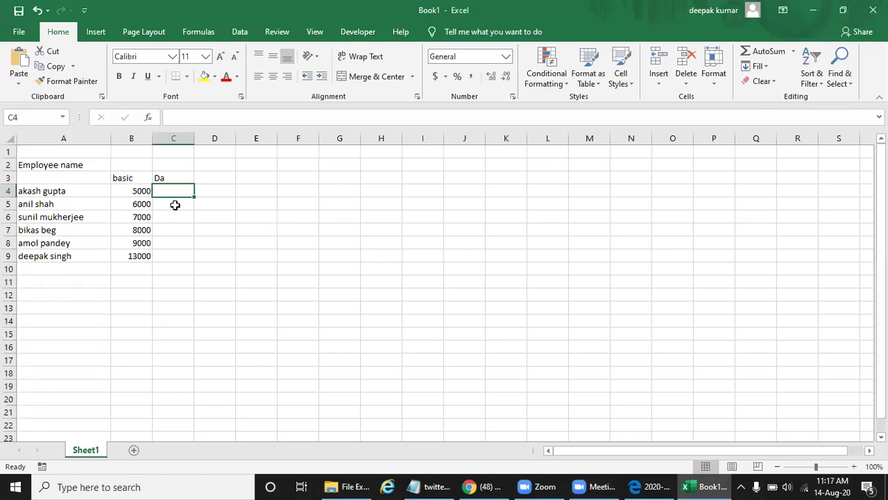
{"action": "type", "text": "="}
{"action": "key", "text": "Left"}
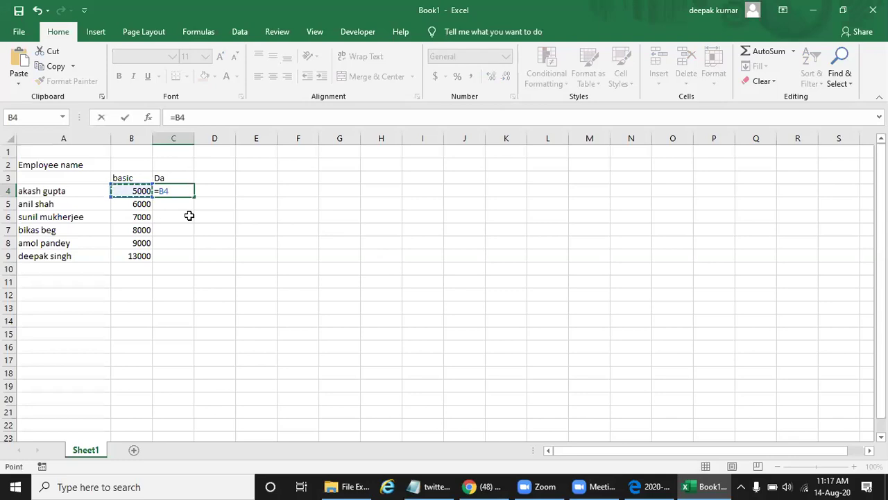
{"action": "type", "text": "*40%"}
{"action": "key", "text": "Return"}
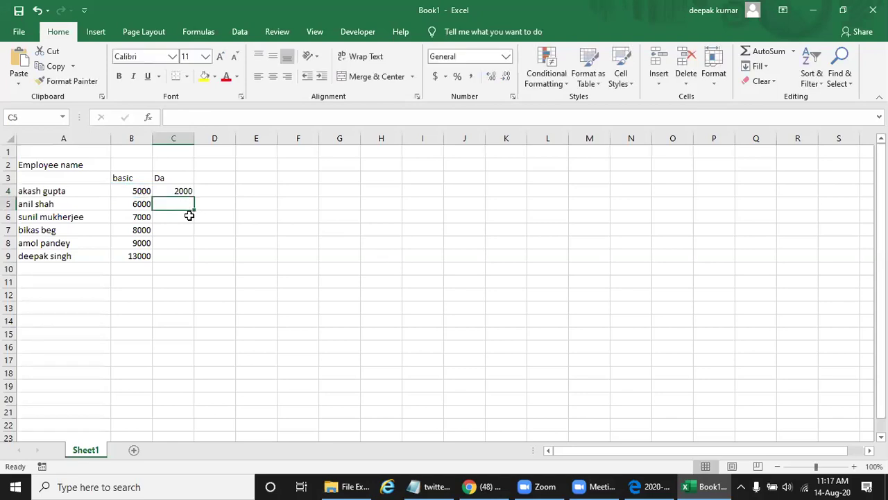
{"action": "left_click", "coordinate": [179, 190]}
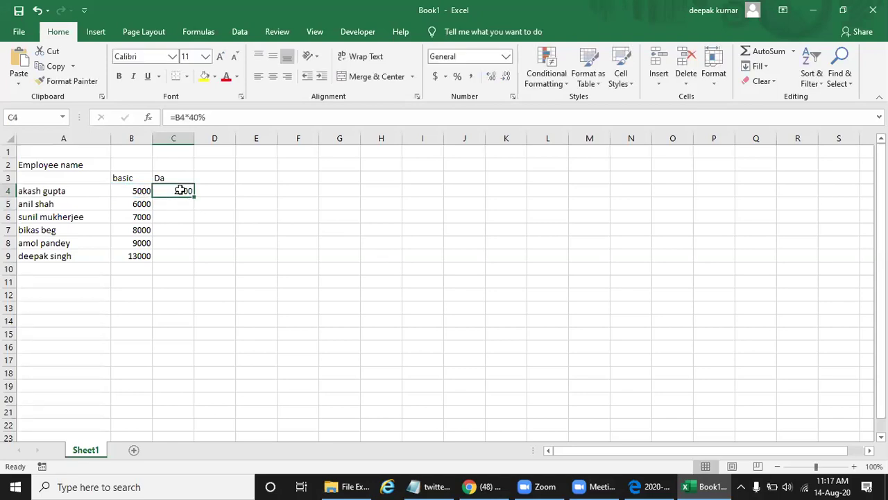
{"action": "left_click_drag", "start_coordinate": [195, 197], "coordinate": [195, 260]}
{"action": "left_click", "coordinate": [264, 278]}
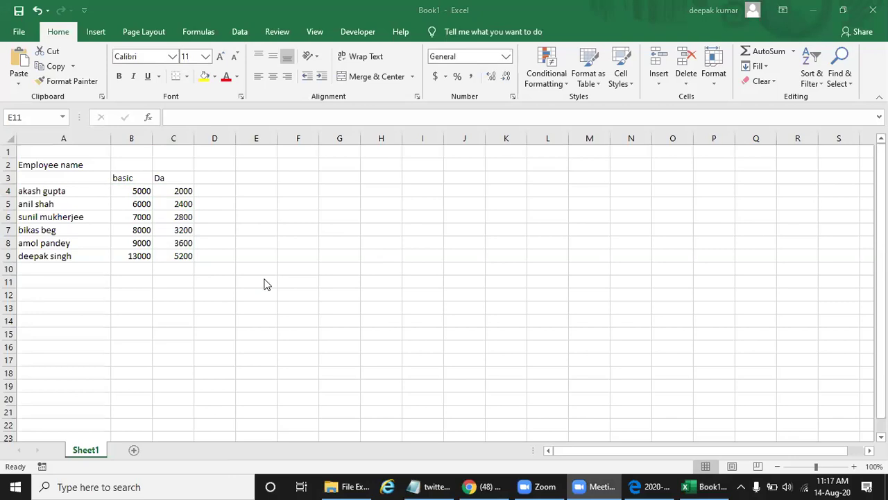
Check the PDF salary table for the next earnings column and add the heading "HRA" in cell D3
{"action": "key", "text": "alt+Tab"}
{"action": "key", "text": "alt+Tab"}
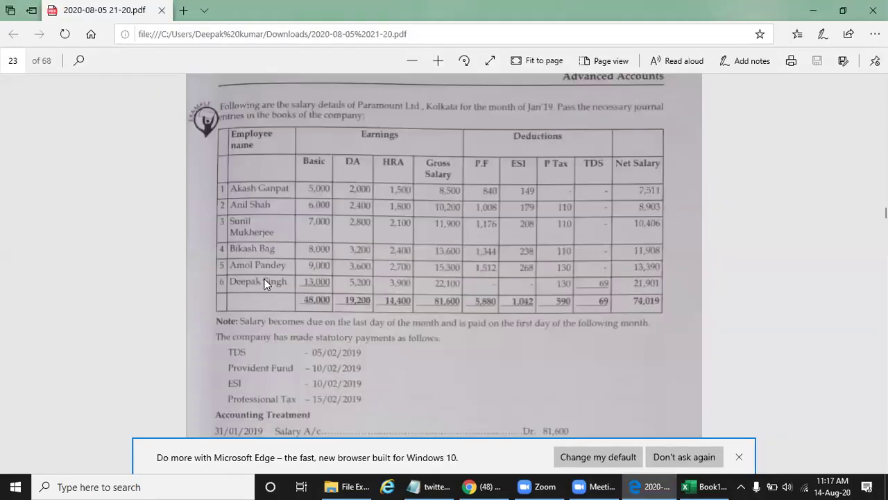
{"action": "key", "text": "alt+Tab"}
{"action": "key", "text": "alt+Tab"}
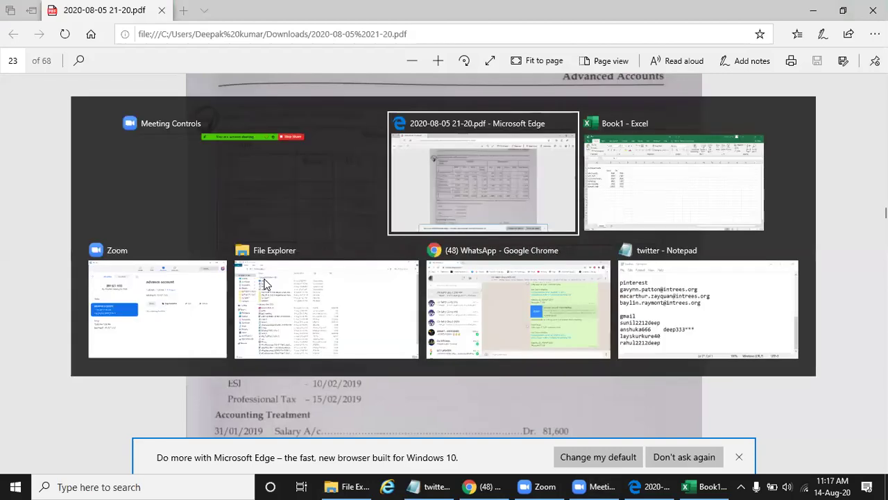
{"action": "key", "text": "Up"}
{"action": "key", "text": "Up"}
{"action": "key", "text": "Up"}
{"action": "key", "text": "Up"}
{"action": "key", "text": "Up"}
{"action": "key", "text": "Up"}
{"action": "key", "text": "Up"}
{"action": "key", "text": "Up"}
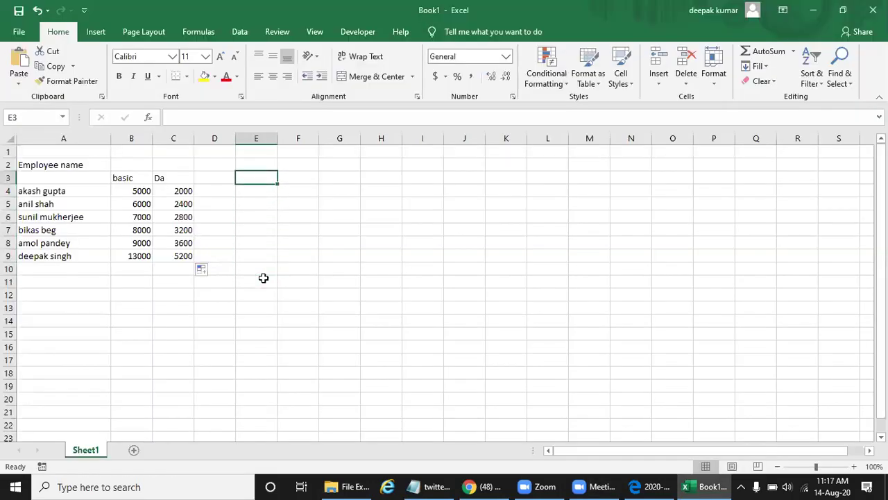
{"action": "key", "text": "Left"}
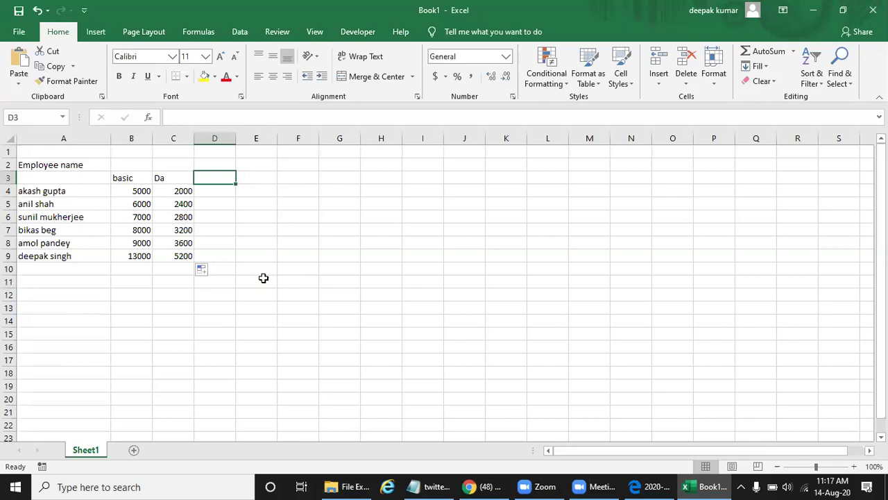
{"action": "key", "text": "alt+Tab"}
{"action": "key", "text": "alt+Tab"}
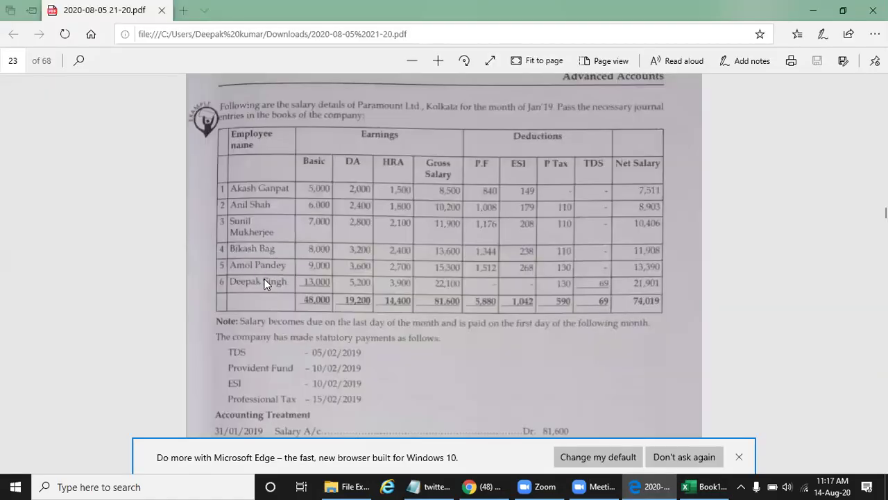
{"action": "key", "text": "alt+Tab"}
{"action": "type", "text": "HRa"}
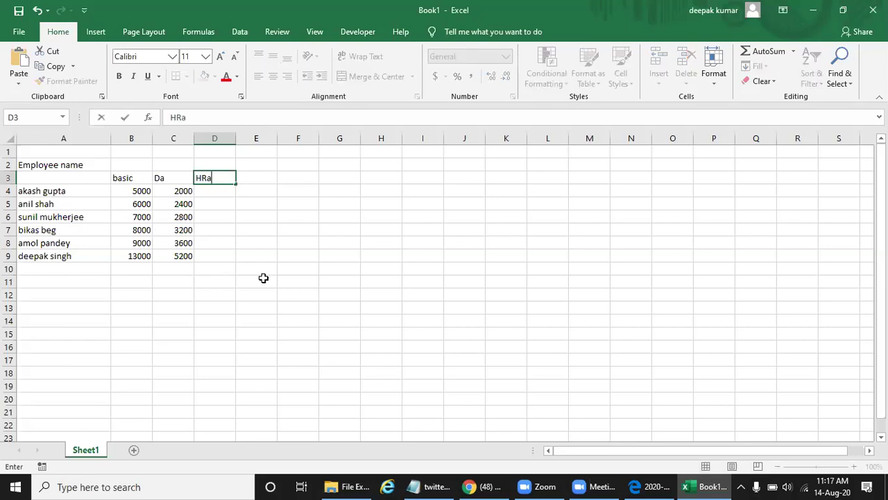
{"action": "key", "text": "BackSpace"}
{"action": "type", "text": "A"}
{"action": "key", "text": "Return"}
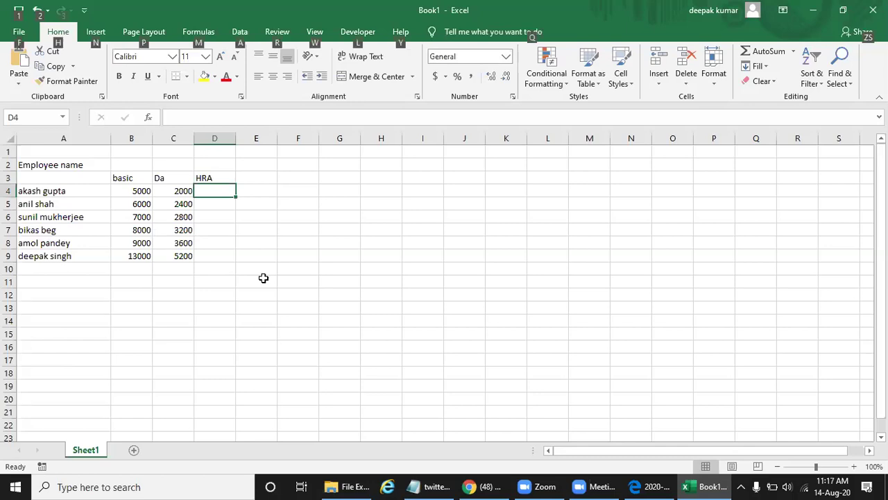
Look up the first employee's HRA in the PDF and calculate its share of basic in cell D12 with =1500/B4
{"action": "key", "text": "alt+Tab"}
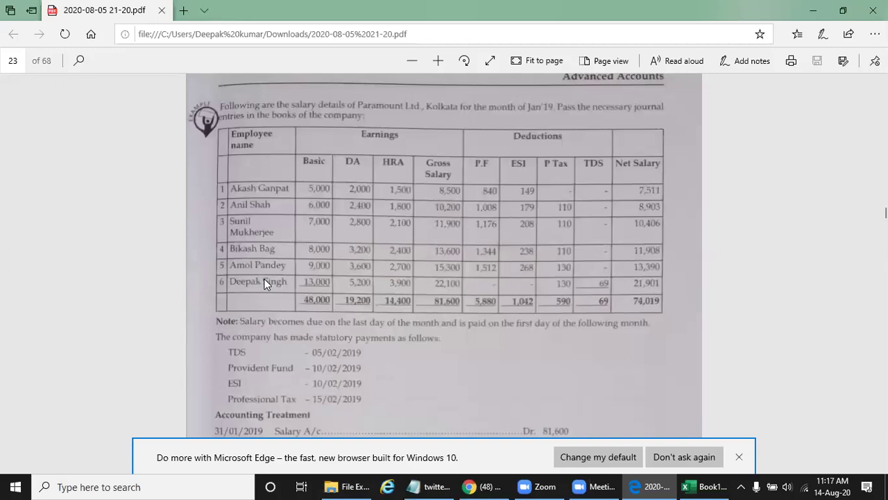
{"action": "key", "text": "alt+Tab"}
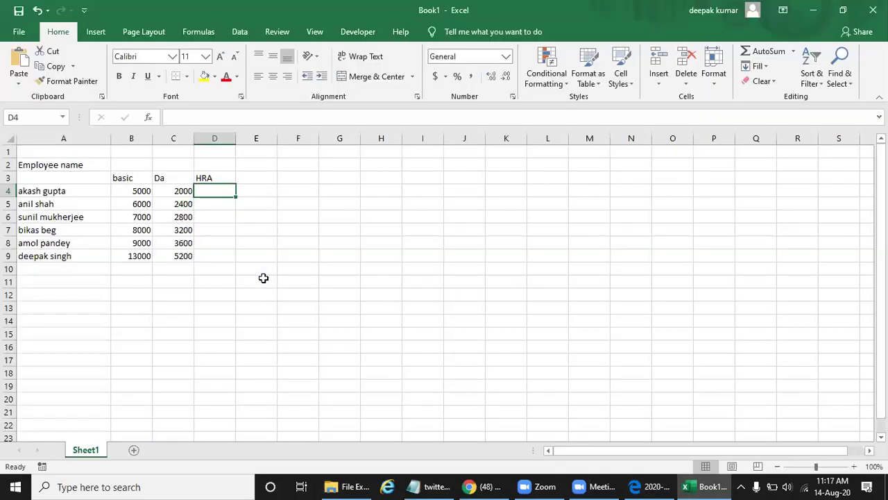
{"action": "key", "text": "Down"}
{"action": "key", "text": "Down"}
{"action": "key", "text": "Down"}
{"action": "key", "text": "Down"}
{"action": "key", "text": "Down"}
{"action": "key", "text": "Down"}
{"action": "key", "text": "Down"}
{"action": "key", "text": "Down"}
{"action": "type", "text": "=1"}
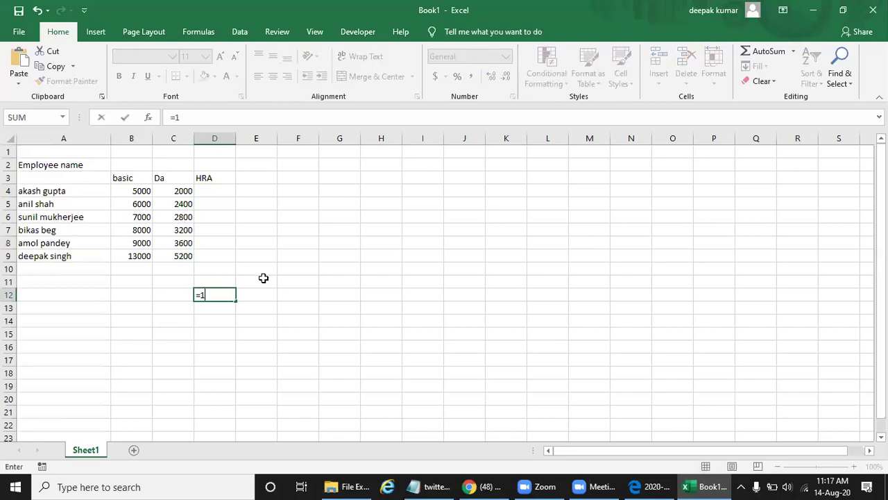
{"action": "type", "text": "500/"}
{"action": "key", "text": "Left"}
{"action": "key", "text": "Left"}
{"action": "key", "text": "Up"}
{"action": "key", "text": "Up"}
{"action": "key", "text": "Up"}
{"action": "key", "text": "Up"}
{"action": "key", "text": "Up"}
{"action": "key", "text": "Up"}
{"action": "key", "text": "Up"}
{"action": "key", "text": "Up"}
{"action": "key", "text": "Return"}
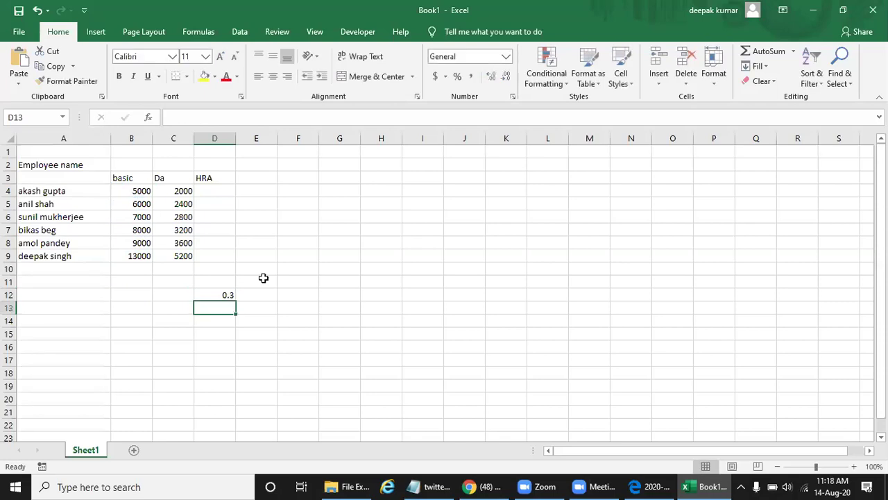
{"action": "key", "text": "Up"}
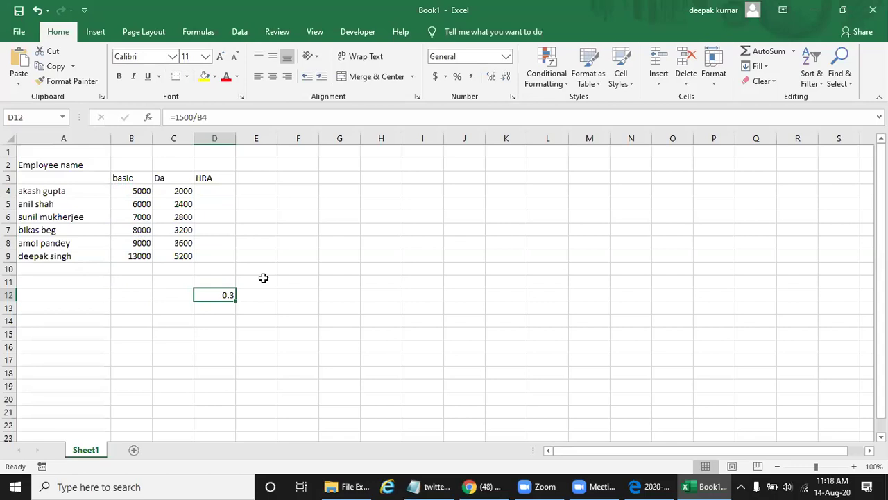
Test the HRA rate in cell D12 with =9000*30% and compare the result with the HRA column of the PDF salary table
{"action": "type", "text": "=9"}
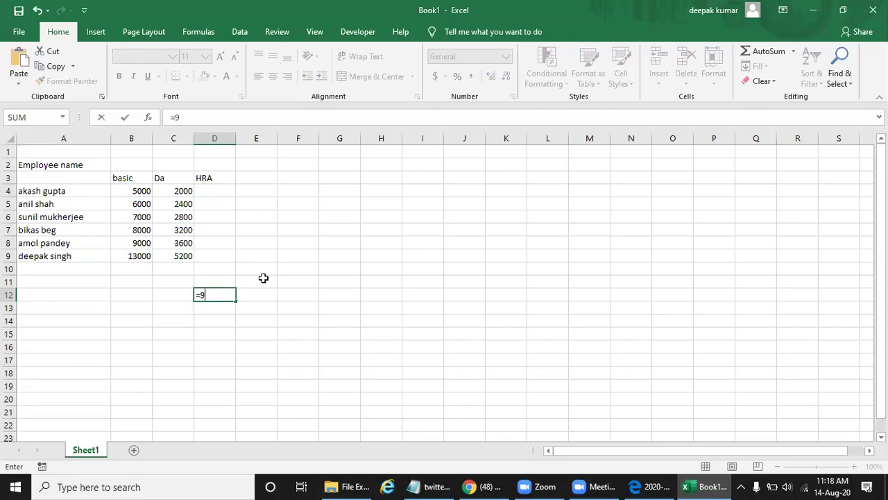
{"action": "type", "text": "000*30%"}
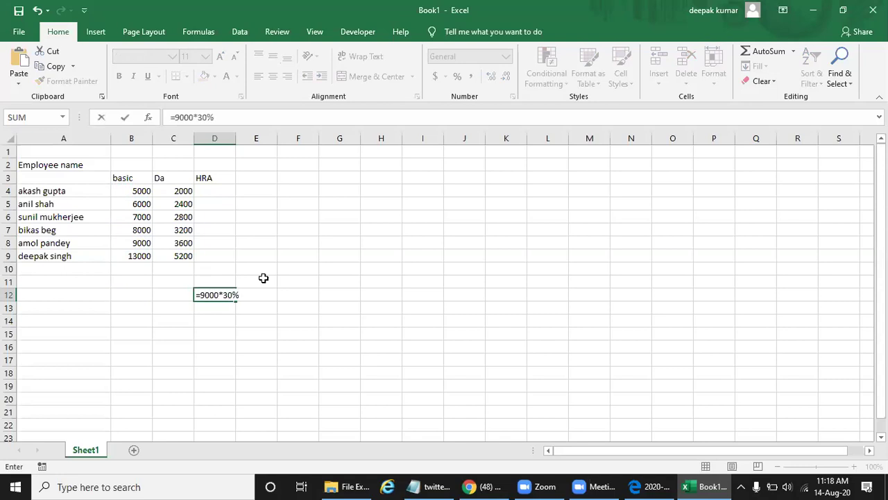
{"action": "key", "text": "Return"}
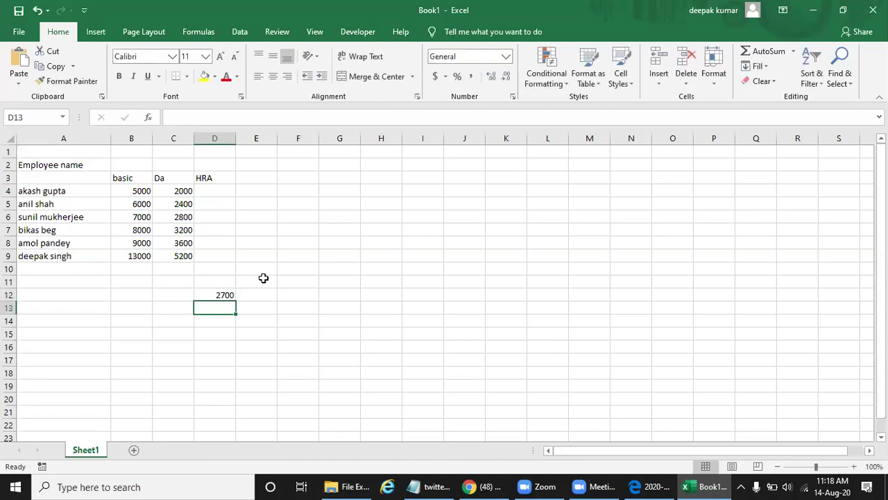
{"action": "key", "text": "alt+Tab"}
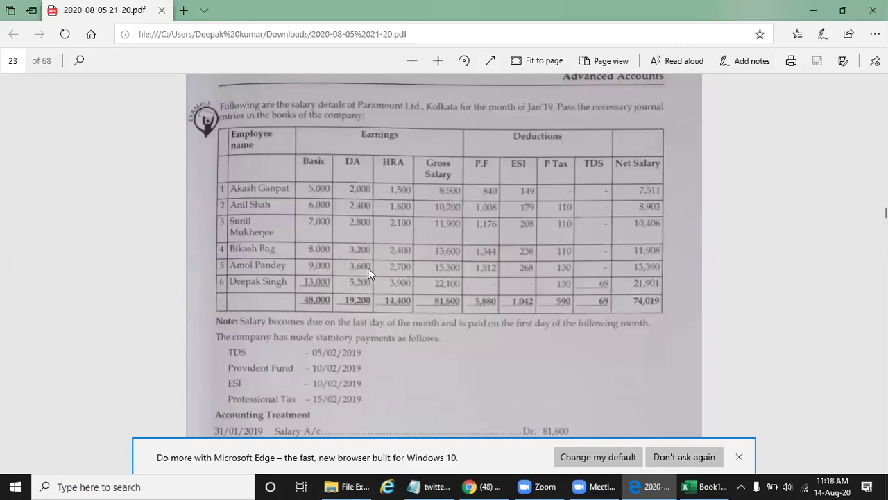
{"action": "key", "text": "alt+Tab"}
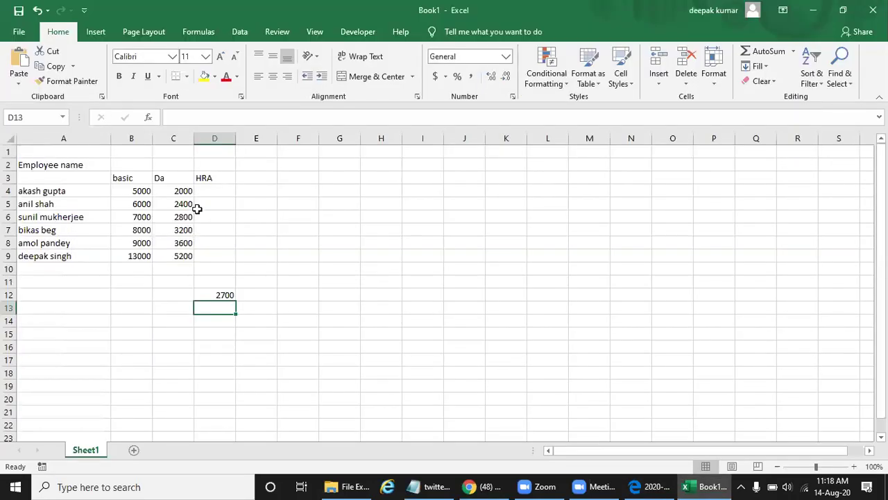
Calculate HRA in cell D4 with =B4*30% and fill the formula down through D9
{"action": "left_click", "coordinate": [212, 191]}
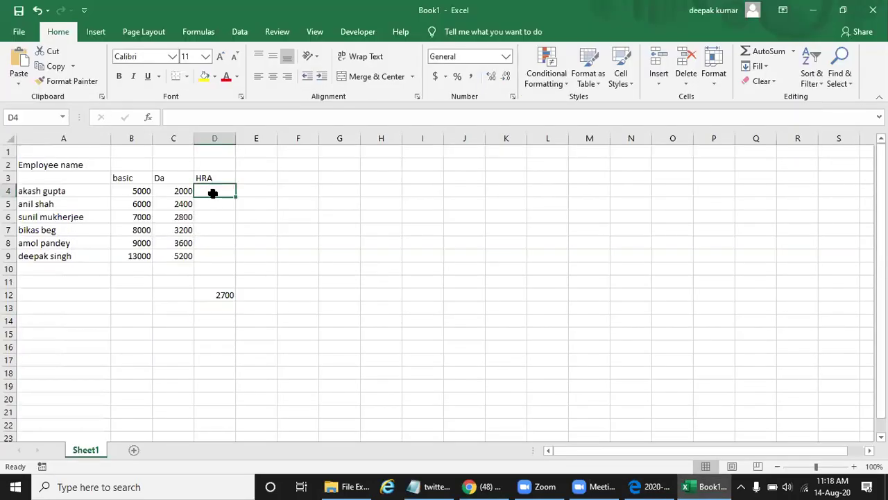
{"action": "type", "text": "="}
{"action": "key", "text": "Left"}
{"action": "key", "text": "Left"}
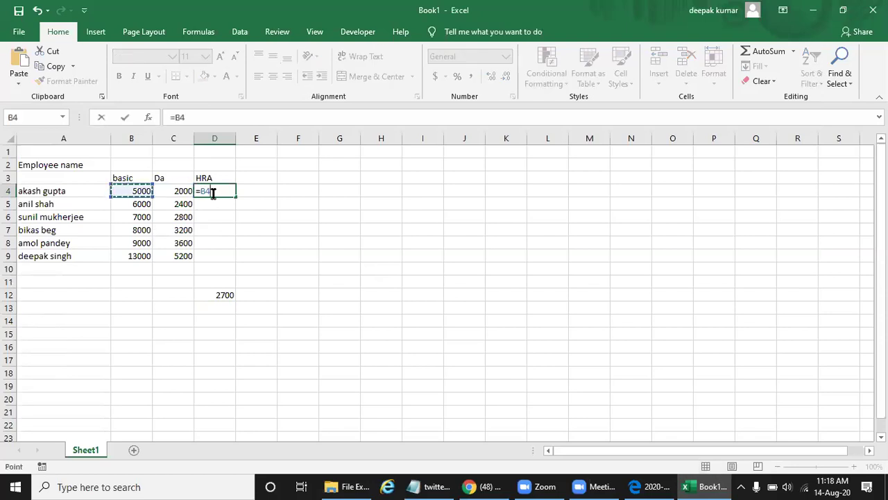
{"action": "type", "text": "*30%"}
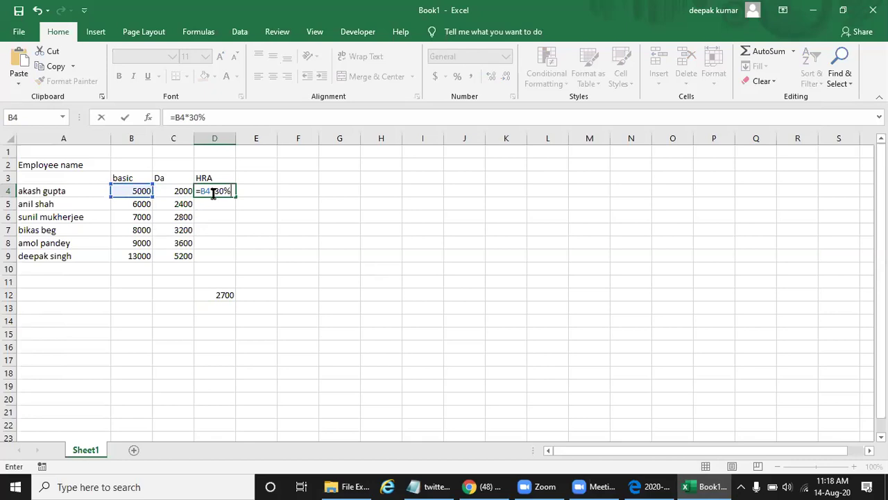
{"action": "key", "text": "Return"}
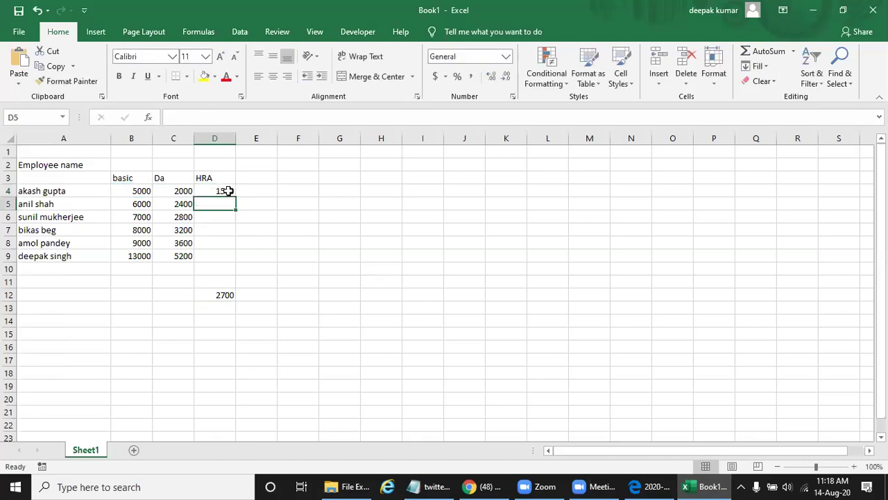
{"action": "left_click", "coordinate": [229, 191]}
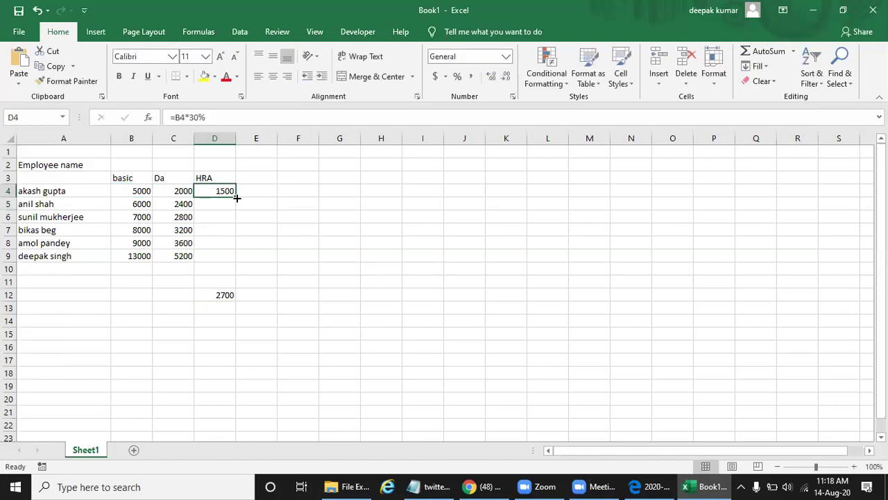
{"action": "left_click_drag", "start_coordinate": [237, 198], "coordinate": [237, 267]}
{"action": "left_click", "coordinate": [317, 258]}
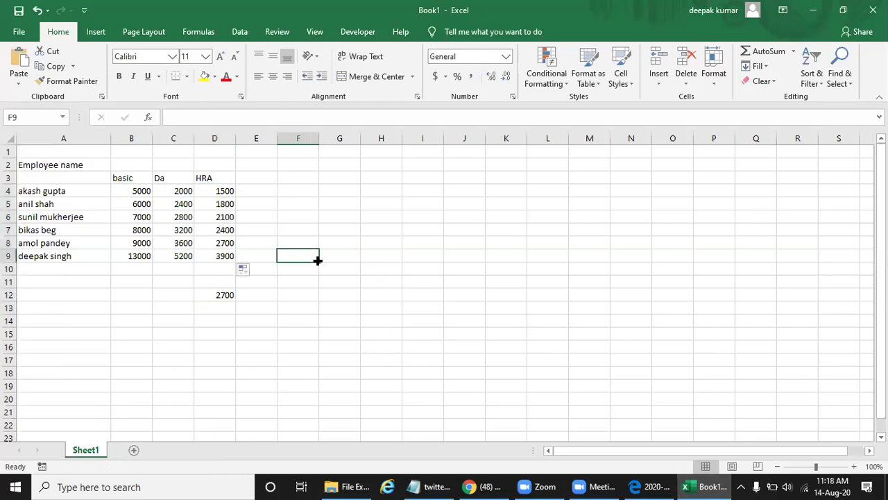
Check the PDF for the next earnings column, add the heading "Gross salary" in E3, and widen column E to fit it
{"action": "left_click", "coordinate": [258, 182]}
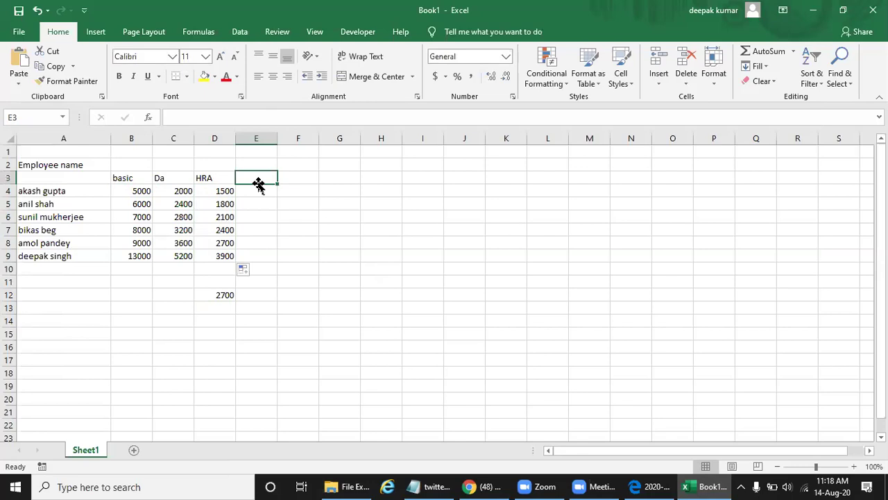
{"action": "key", "text": "alt+Tab"}
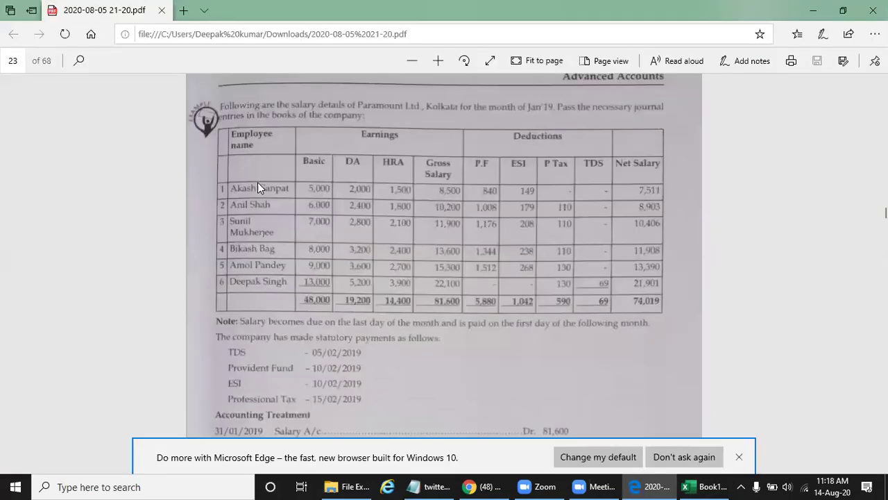
{"action": "key", "text": "alt+Tab"}
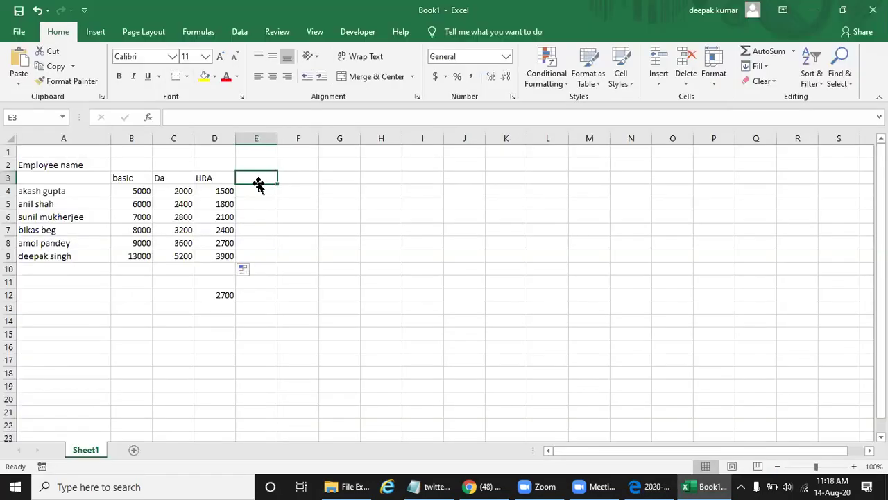
{"action": "type", "text": "Gross salary"}
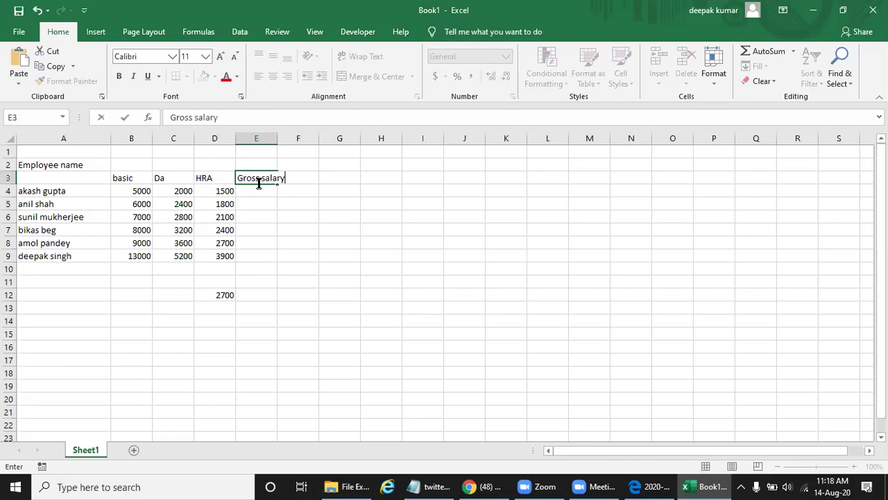
{"action": "key", "text": "Return"}
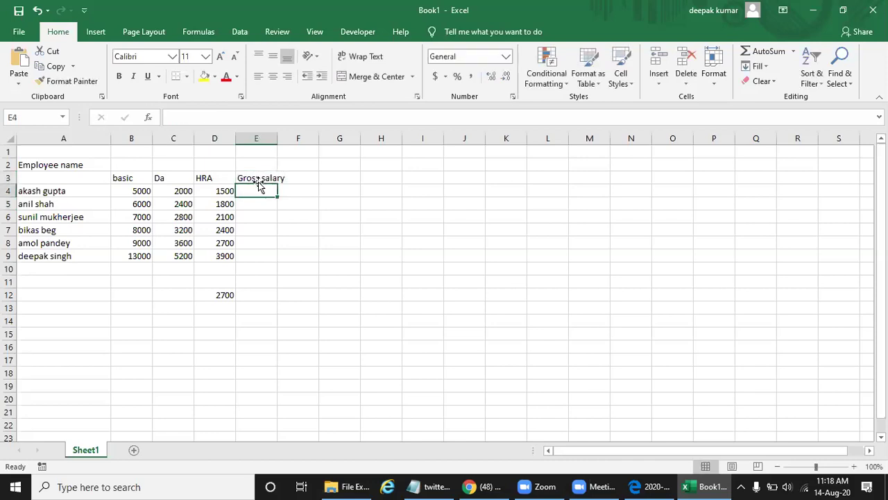
{"action": "left_click_drag", "start_coordinate": [277, 137], "coordinate": [292, 138]}
Calculate gross salary in cell E4 with =B4+C4+D4 and fill the formula down through E9
{"action": "type", "text": "="}
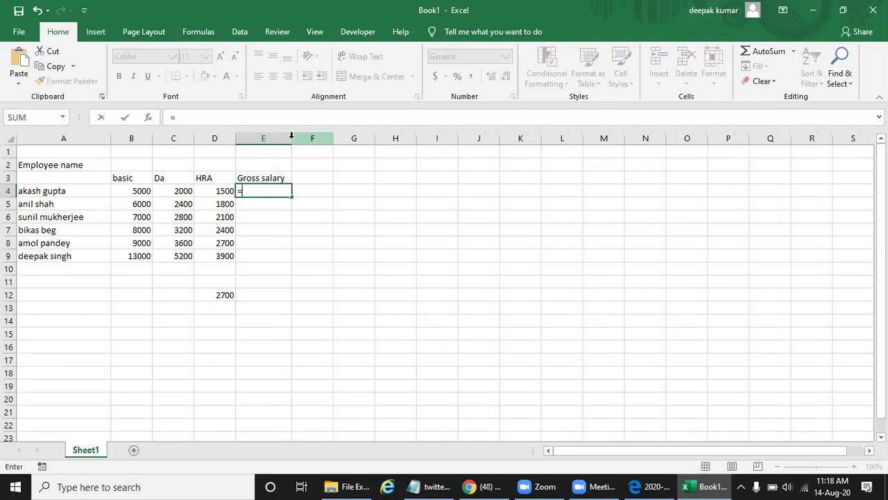
{"action": "key", "text": "Left"}
{"action": "key", "text": "Left"}
{"action": "key", "text": "Left"}
{"action": "type", "text": "+"}
{"action": "key", "text": "Left"}
{"action": "key", "text": "Left"}
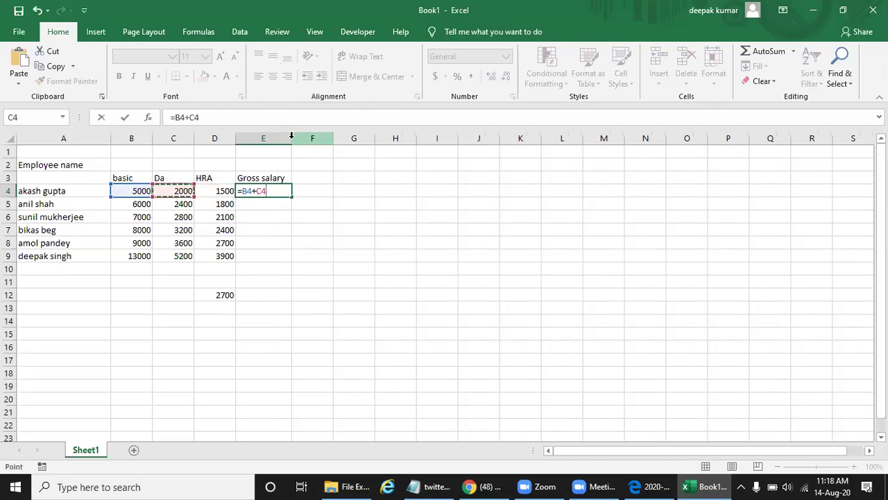
{"action": "type", "text": "+"}
{"action": "key", "text": "Left"}
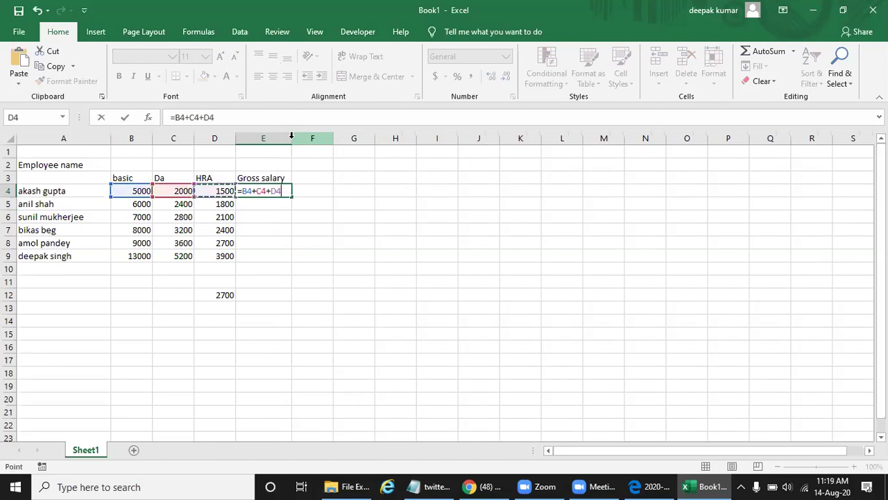
{"action": "key", "text": "Return"}
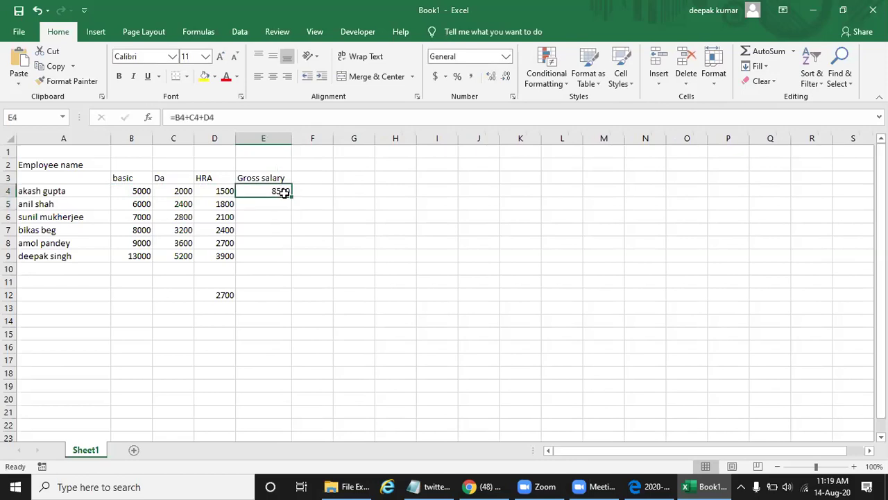
{"action": "left_click_drag", "start_coordinate": [292, 197], "coordinate": [297, 259]}
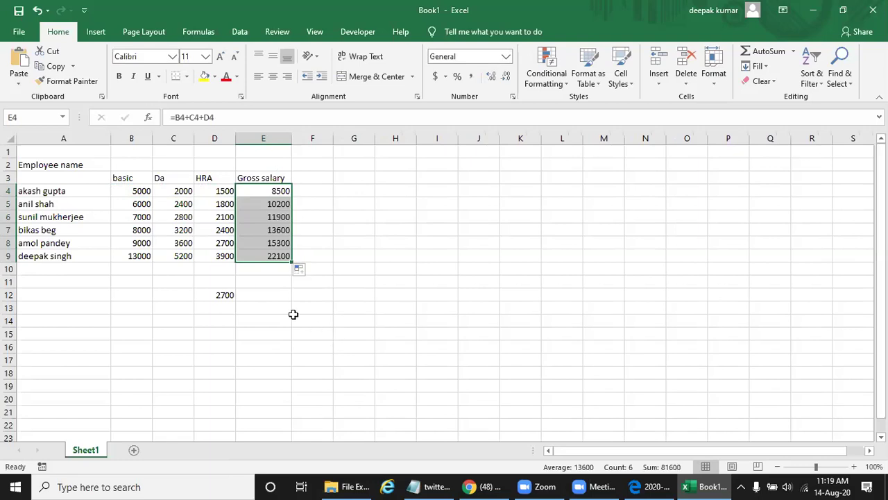
Total the basic salaries in cell B10 with =SUM(B4:B9) and fill the formula across through E10
{"action": "left_click", "coordinate": [131, 272]}
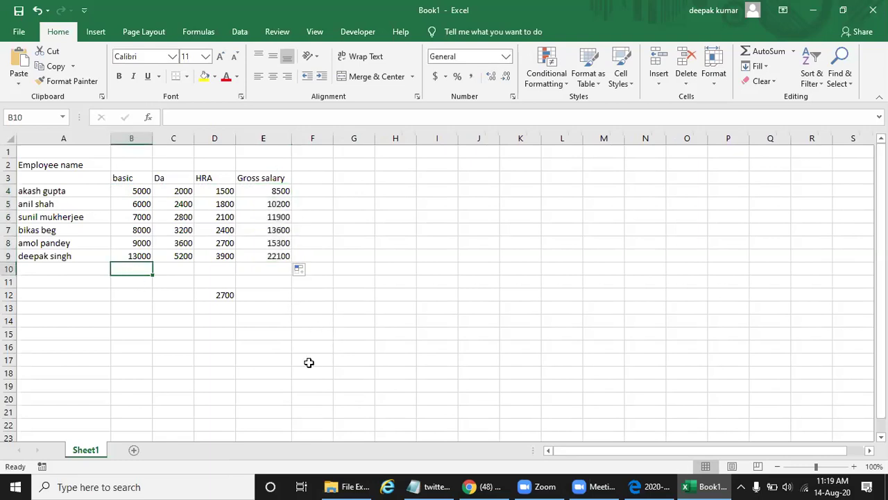
{"action": "type", "text": "=sum"}
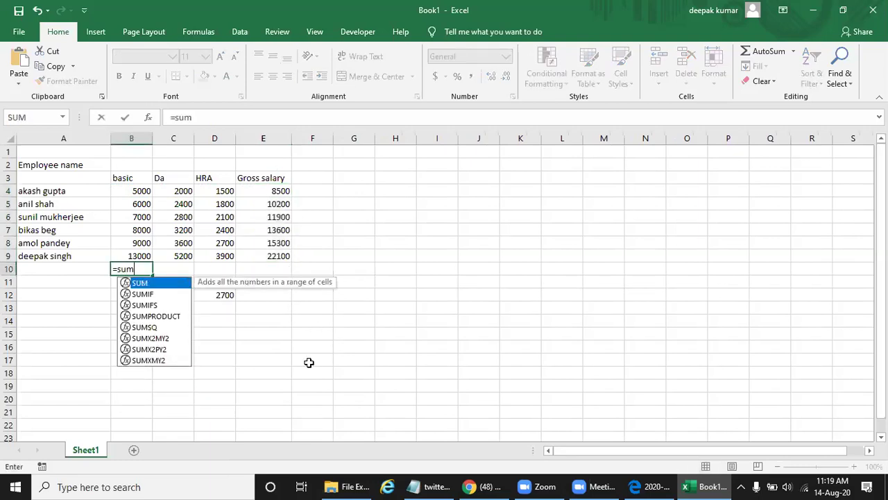
{"action": "type", "text": "("}
{"action": "key", "text": "Up"}
{"action": "key", "text": "shift+Up"}
{"action": "key", "text": "shift+Up"}
{"action": "key", "text": "shift+Up"}
{"action": "key", "text": "shift+Up"}
{"action": "key", "text": "shift+Up"}
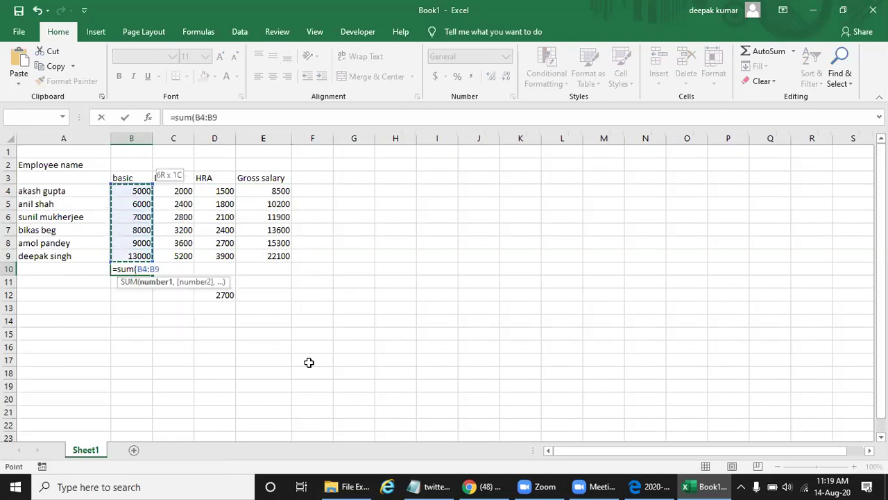
{"action": "type", "text": ")"}
{"action": "key", "text": "Return"}
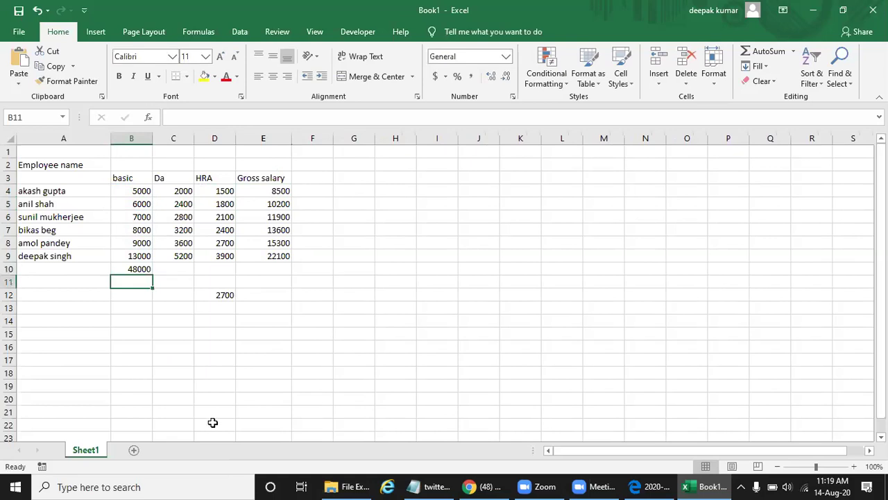
{"action": "left_click", "coordinate": [134, 269]}
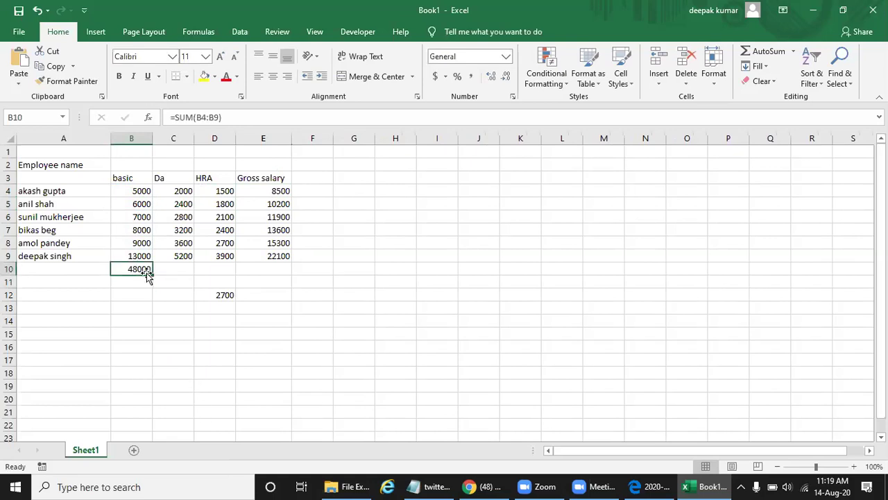
{"action": "left_click_drag", "start_coordinate": [154, 276], "coordinate": [289, 277]}
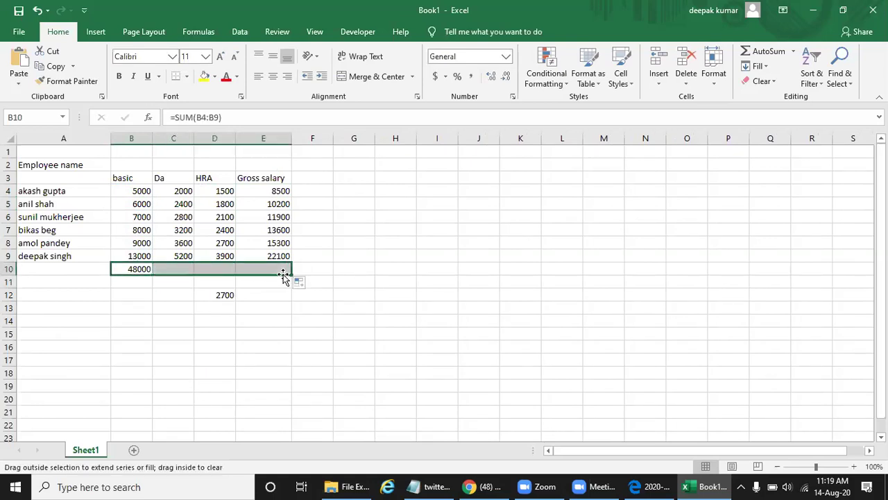
{"action": "left_click", "coordinate": [378, 297]}
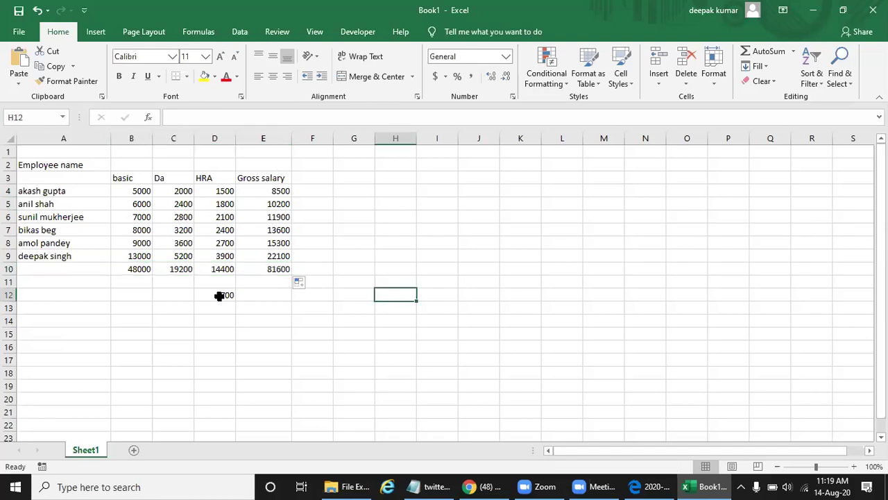
Compare the earnings totals in row 10 with the totals row of the PDF salary table
{"action": "key", "text": "alt+Tab"}
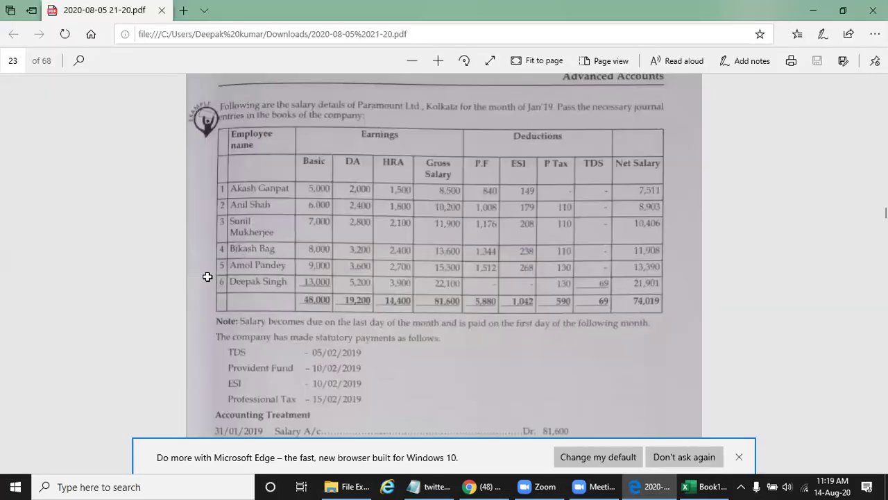
{"action": "key", "text": "alt+Tab"}
{"action": "left_click", "coordinate": [214, 279]}
{"action": "key", "text": "alt+Tab"}
{"action": "key", "text": "alt+Tab"}
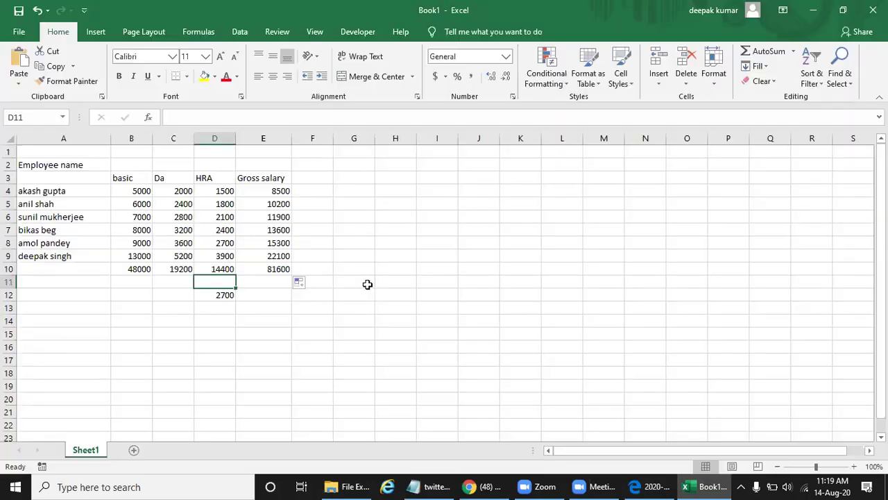
{"action": "left_click", "coordinate": [316, 179]}
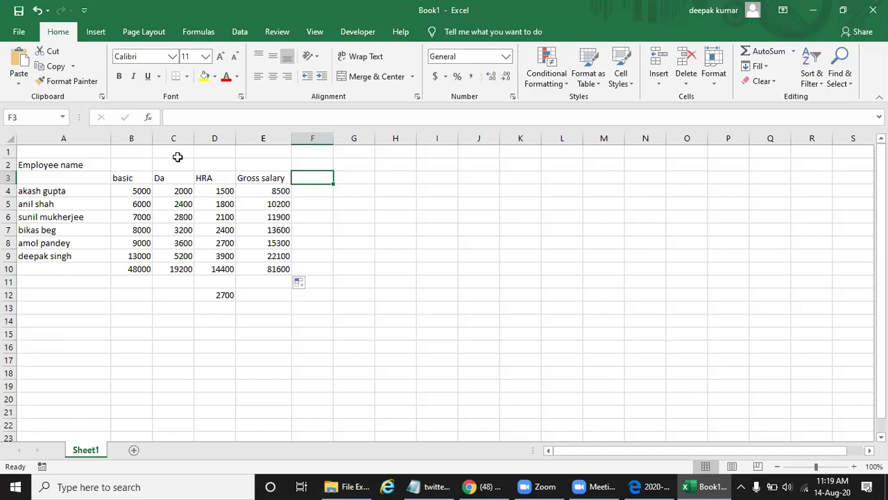
Merge and center cells B2:E2 above the earnings columns and enter the heading "Earnings"
{"action": "left_click", "coordinate": [135, 166]}
{"action": "key", "text": "shift+Right"}
{"action": "key", "text": "shift+Right"}
{"action": "key", "text": "shift+Right"}
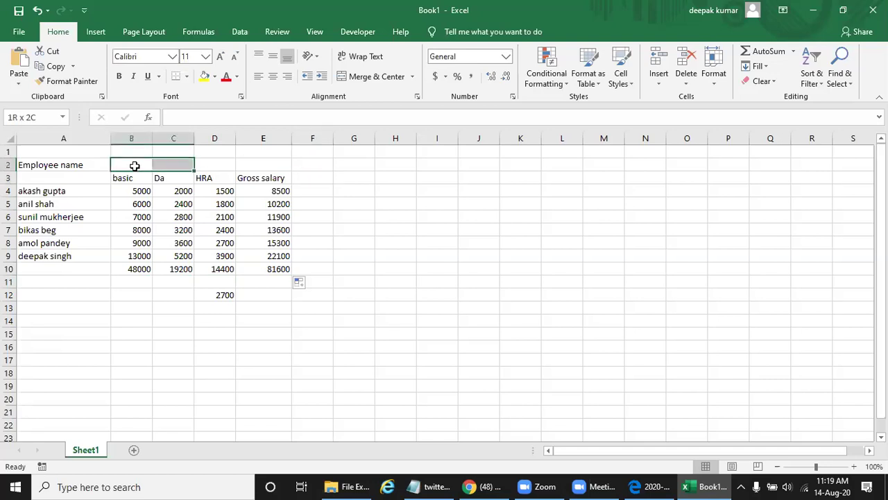
{"action": "left_click", "coordinate": [360, 84]}
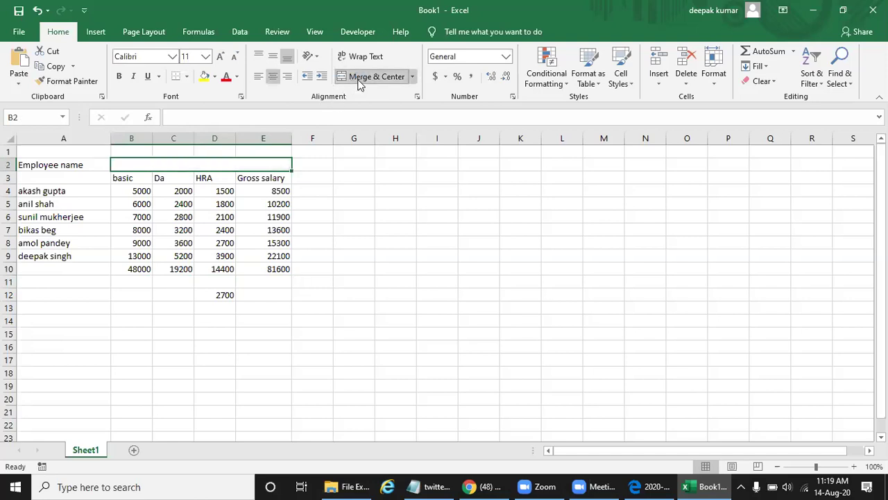
{"action": "type", "text": "Earnings"}
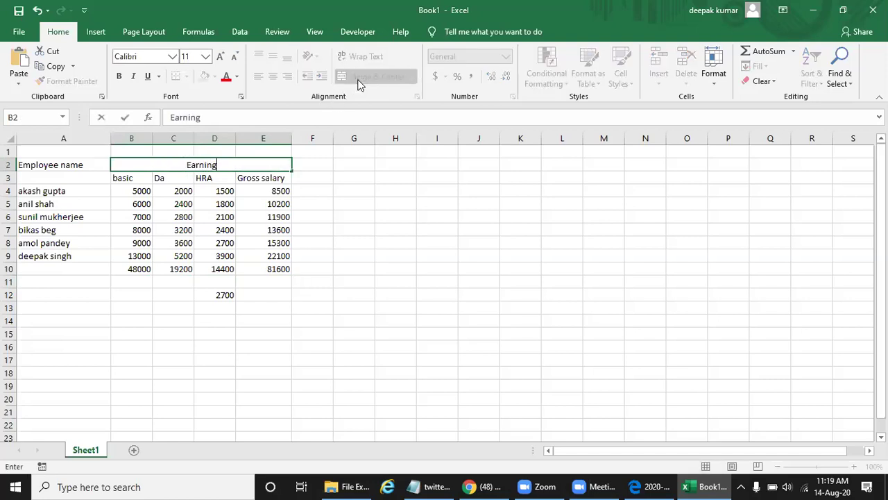
{"action": "key", "text": "Return"}
{"action": "key", "text": "Right"}
{"action": "key", "text": "Right"}
{"action": "key", "text": "Right"}
{"action": "key", "text": "Right"}
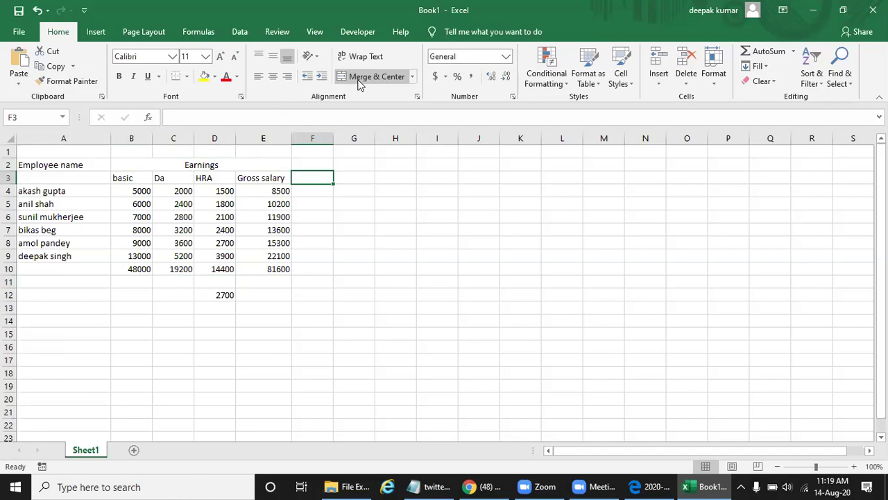
Enter the heading "PF" in cell F3 and clear the stray value in cell D12
{"action": "type", "text": "P"}
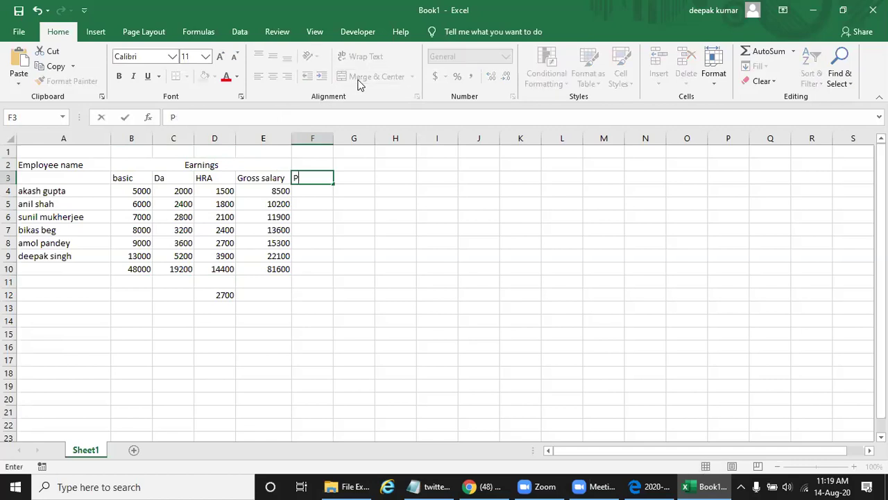
{"action": "type", "text": "F"}
{"action": "key", "text": "Return"}
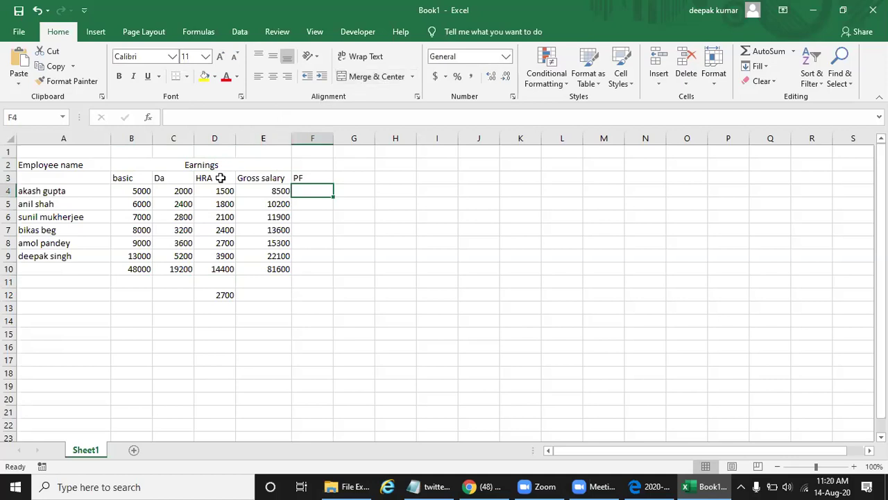
{"action": "left_click", "coordinate": [220, 296]}
{"action": "key", "text": "Delete"}
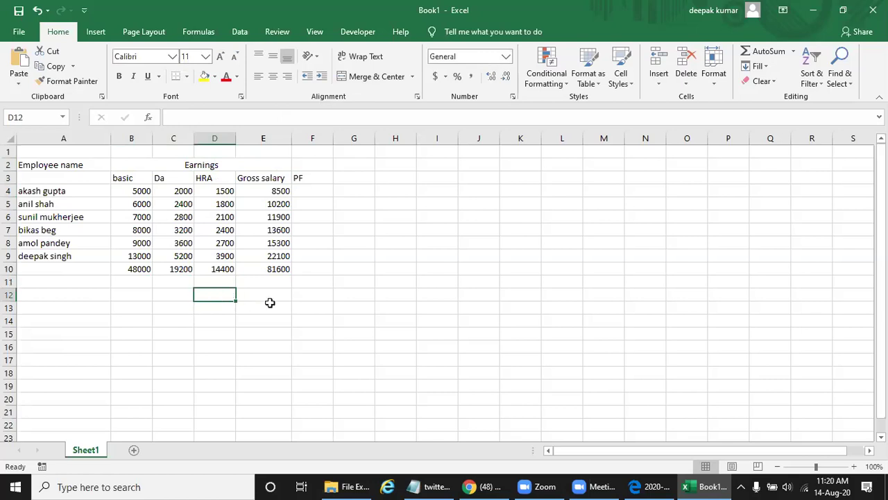
Note the PF rule below the table, with "PF" in cell A13 and "(Basic+Da)*12%" in cell B13
{"action": "left_click", "coordinate": [53, 305]}
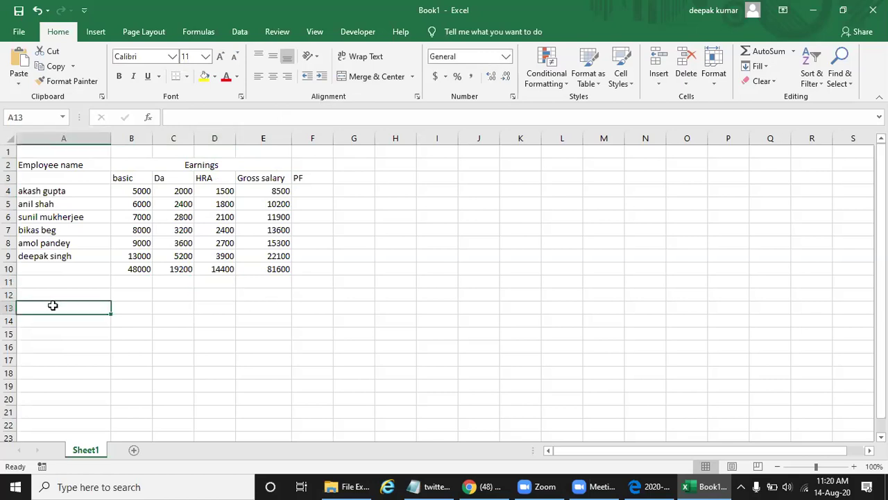
{"action": "type", "text": "PF"}
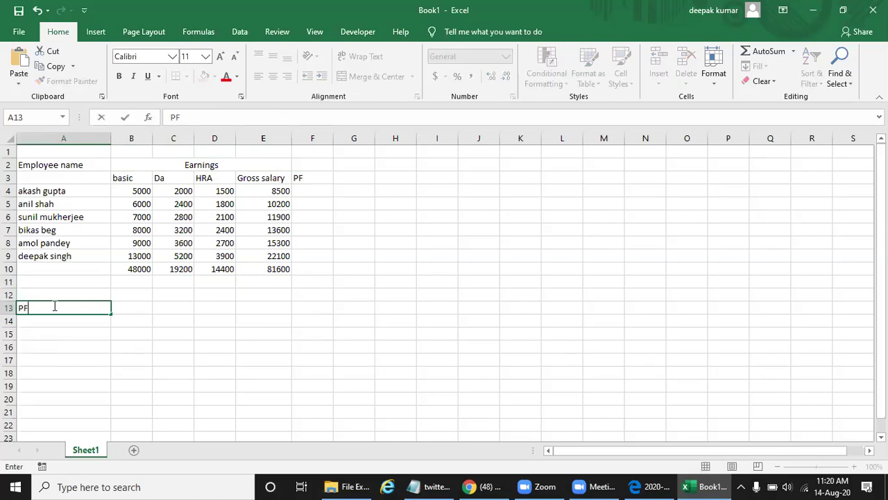
{"action": "key", "text": "Tab"}
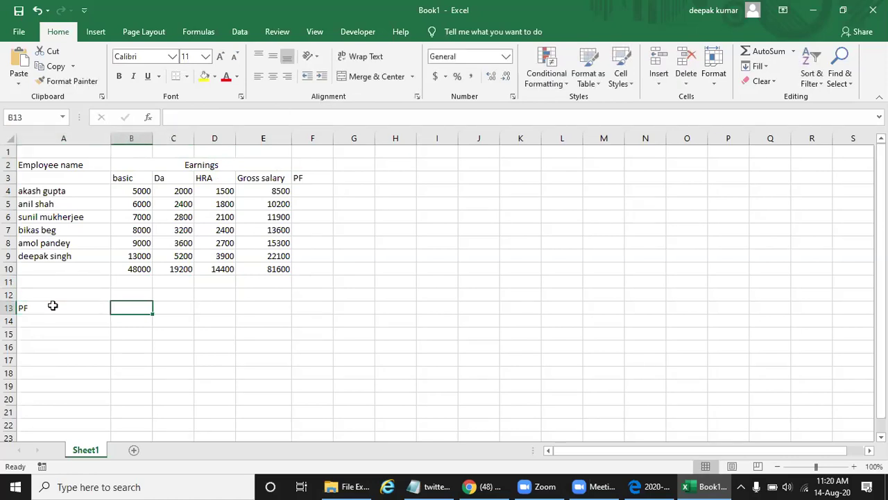
{"action": "type", "text": "("}
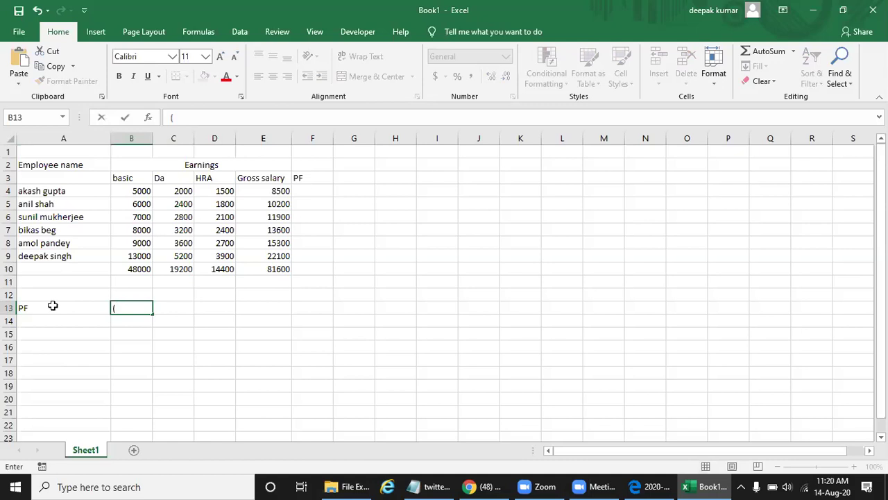
{"action": "type", "text": "Basic+Da)*1"}
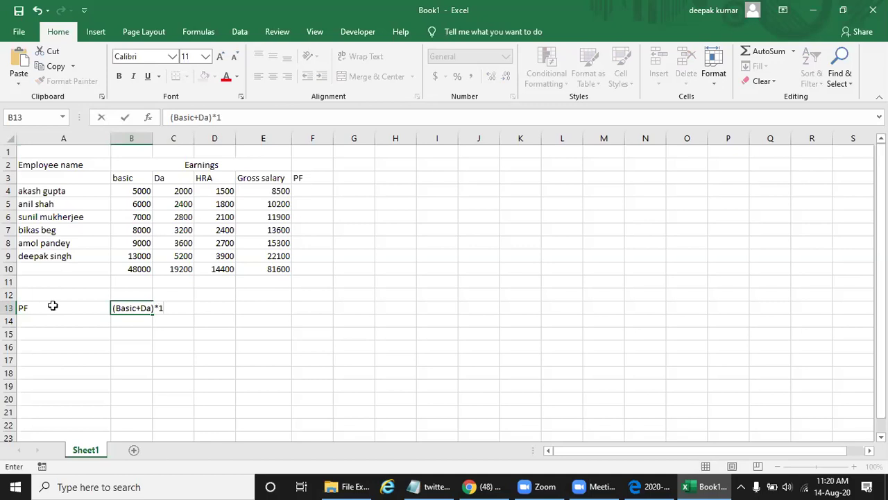
{"action": "type", "text": "2%"}
{"action": "key", "text": "Return"}
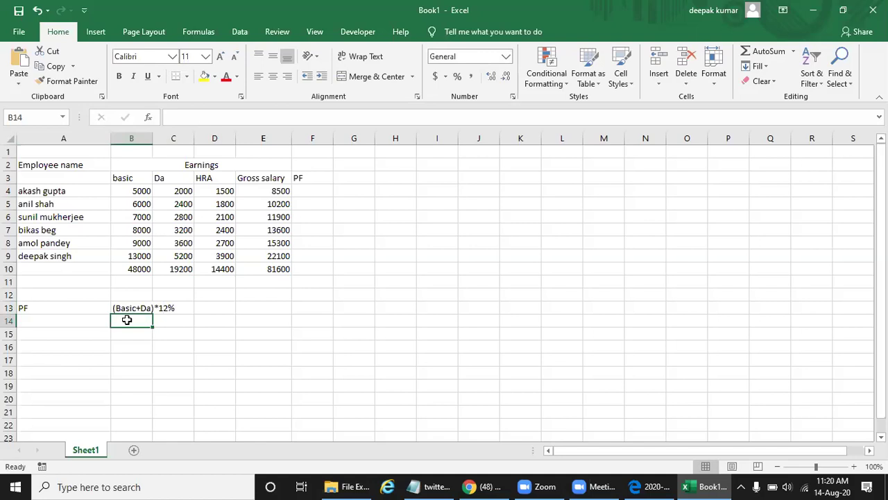
Begin an IF formula in cell F4 with the logical test (B4+C4)<15000
{"action": "left_click", "coordinate": [308, 191]}
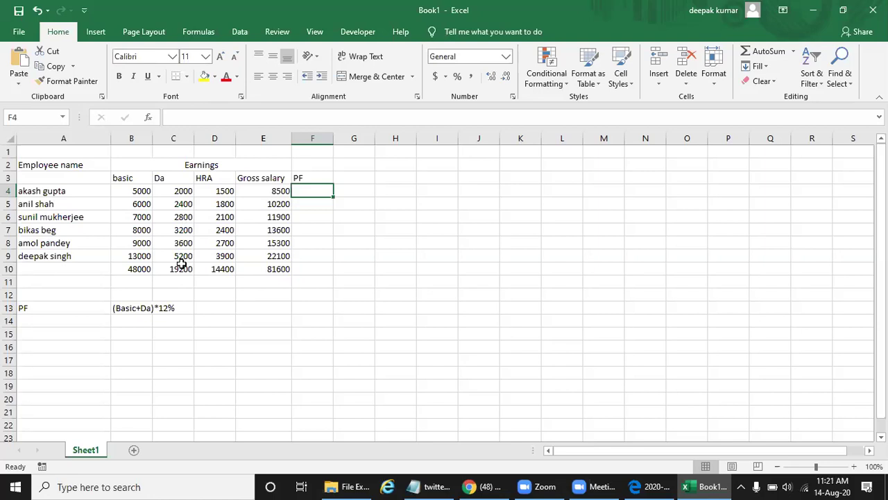
{"action": "type", "text": "=if("}
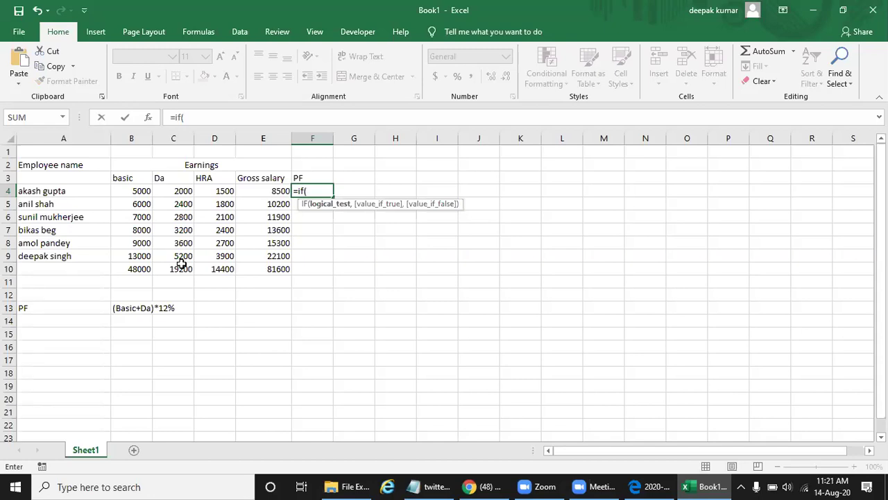
{"action": "type", "text": "("}
{"action": "key", "text": "Left"}
{"action": "key", "text": "Left"}
{"action": "key", "text": "Left"}
{"action": "key", "text": "Left"}
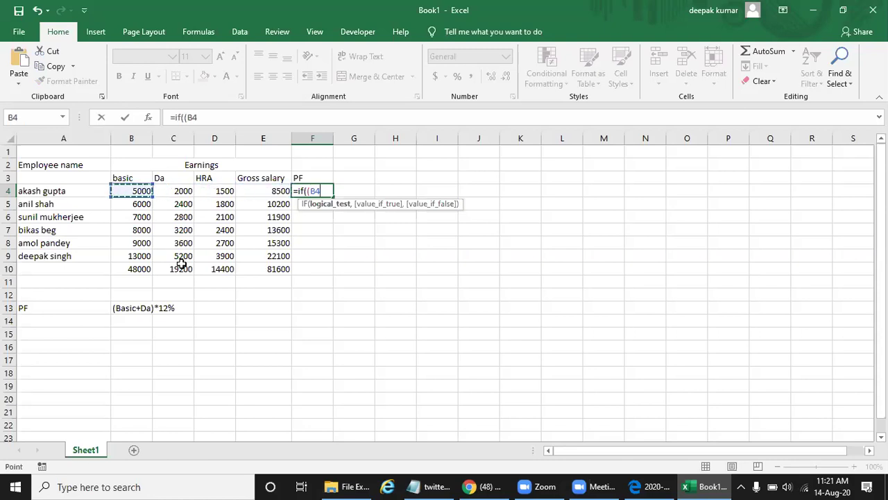
{"action": "type", "text": "+"}
{"action": "key", "text": "Left"}
{"action": "key", "text": "Left"}
{"action": "key", "text": "Left"}
{"action": "type", "text": ")"}
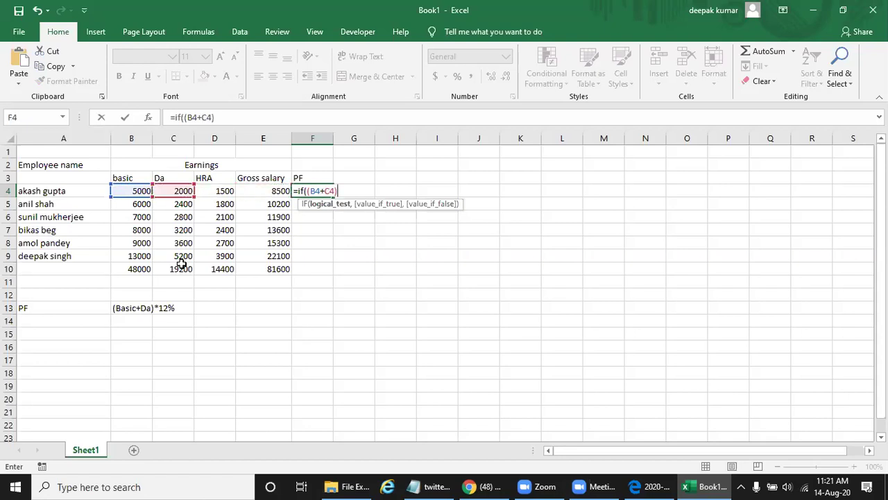
{"action": "type", "text": ">"}
{"action": "type", "text": "15"}
{"action": "key", "text": "BackSpace"}
{"action": "key", "text": "BackSpace"}
{"action": "key", "text": "BackSpace"}
{"action": "type", "text": "<15000,"}
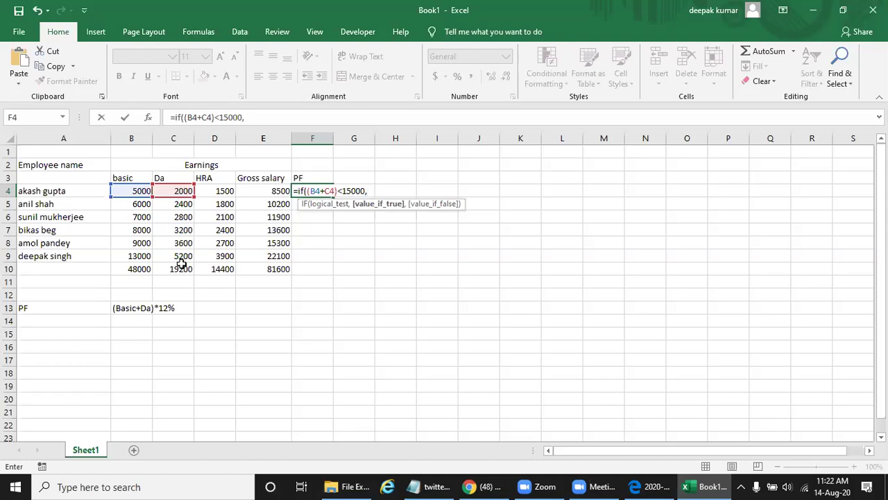
Complete the IF formula in F4 with (B4+C4)*12% as the true value and 15000*12% as the false value
{"action": "type", "text": "("}
{"action": "key", "text": "Left"}
{"action": "key", "text": "Left"}
{"action": "key", "text": "Left"}
{"action": "key", "text": "Left"}
{"action": "key", "text": "Left"}
{"action": "key", "text": "Right"}
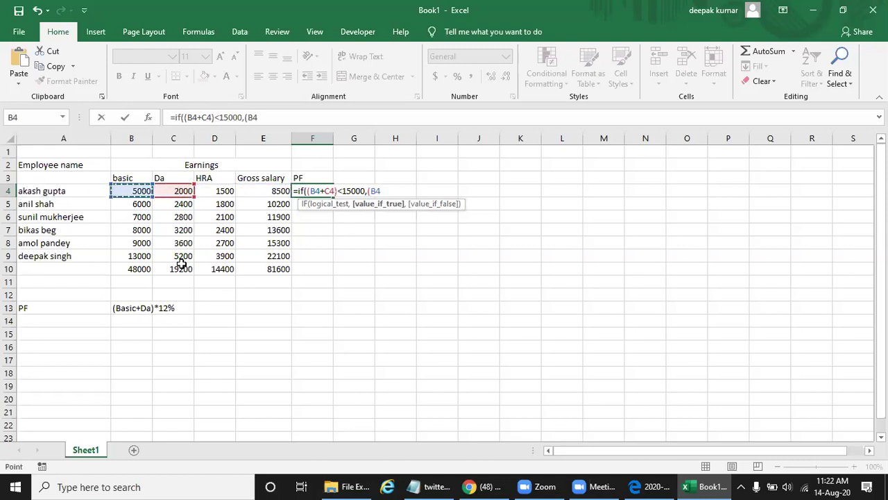
{"action": "type", "text": "+"}
{"action": "key", "text": "Left"}
{"action": "key", "text": "Left"}
{"action": "key", "text": "Left"}
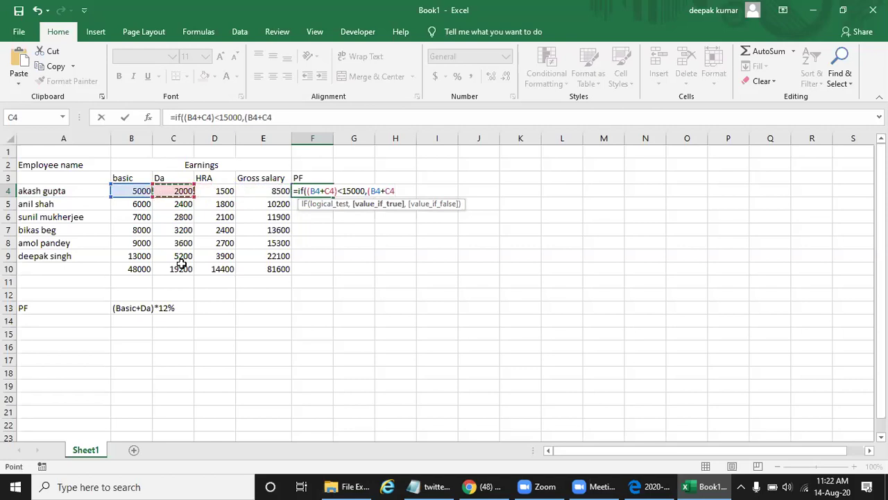
{"action": "type", "text": ")*12%"}
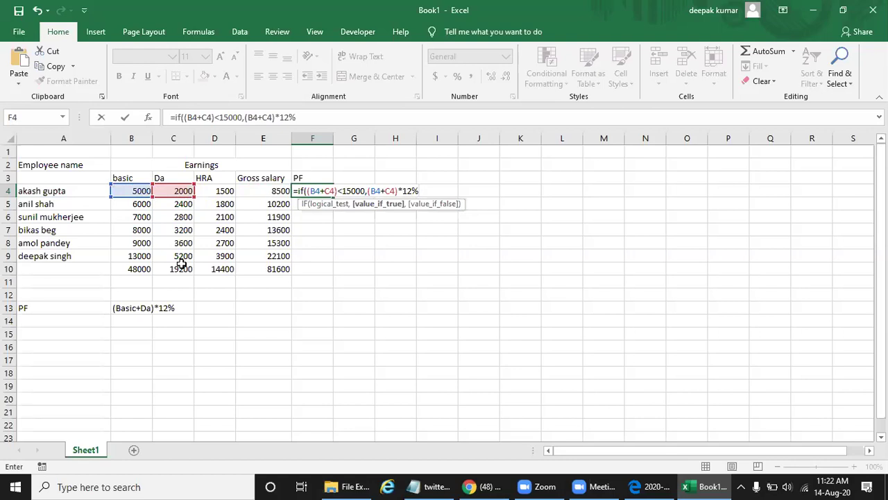
{"action": "type", "text": ","}
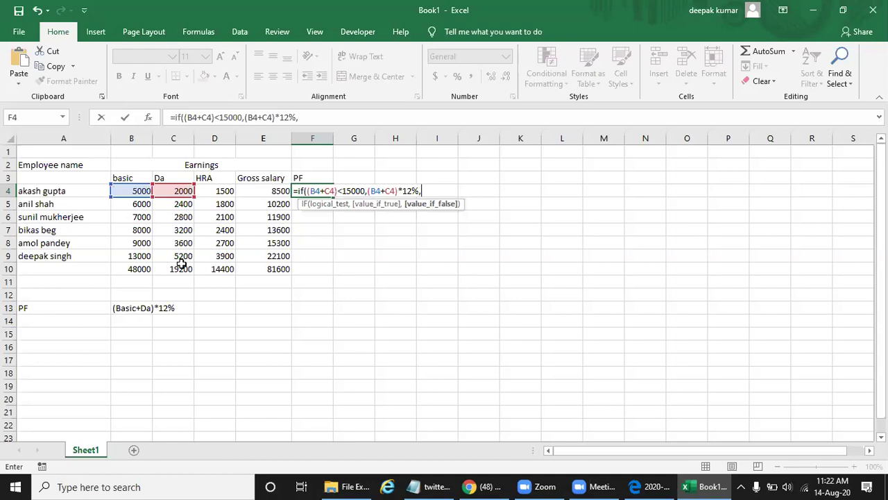
{"action": "type", "text": "15000*12"}
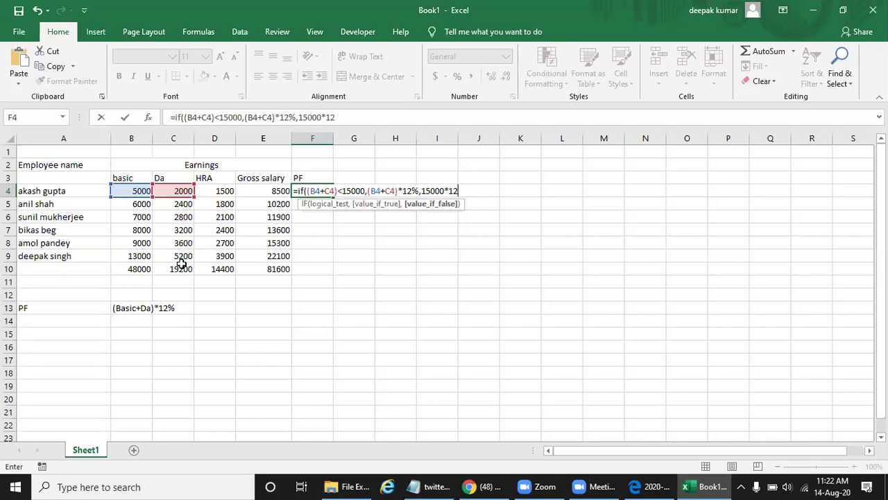
{"action": "type", "text": "%)"}
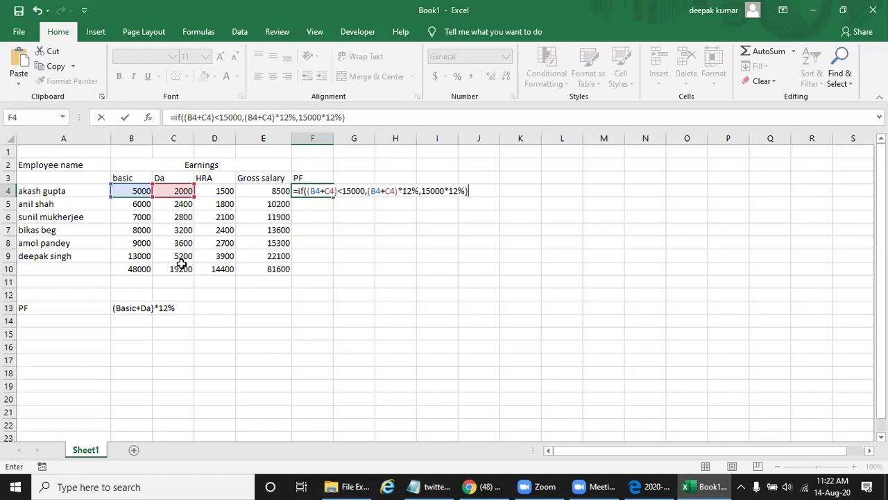
{"action": "key", "text": "Return"}
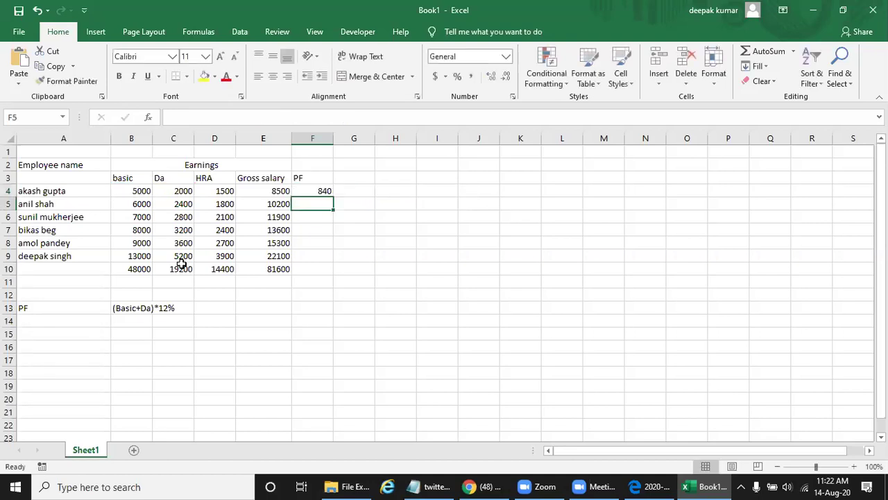
Fill the PF formula from cell F4 down through F9
{"action": "left_click", "coordinate": [308, 193]}
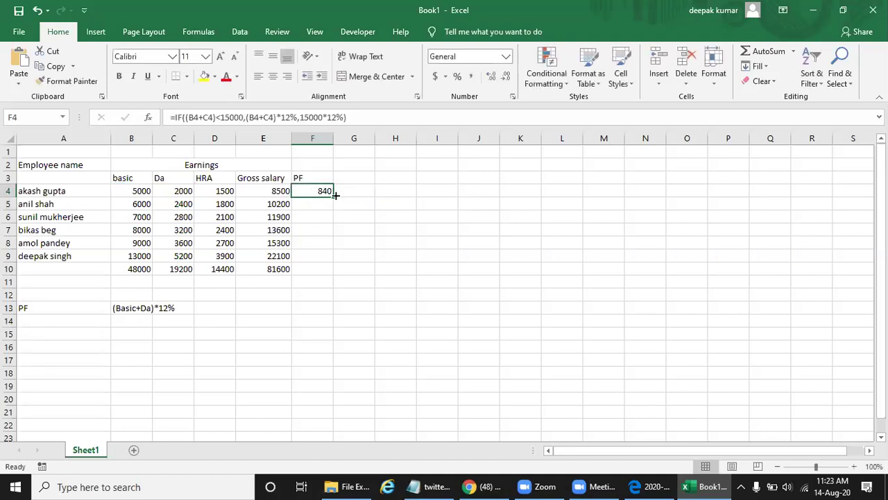
{"action": "left_click_drag", "start_coordinate": [334, 198], "coordinate": [337, 263]}
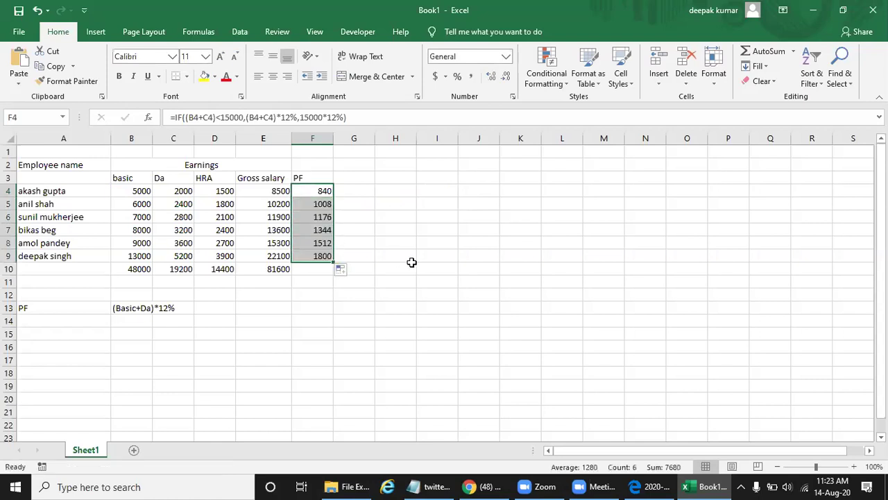
{"action": "left_click", "coordinate": [400, 244]}
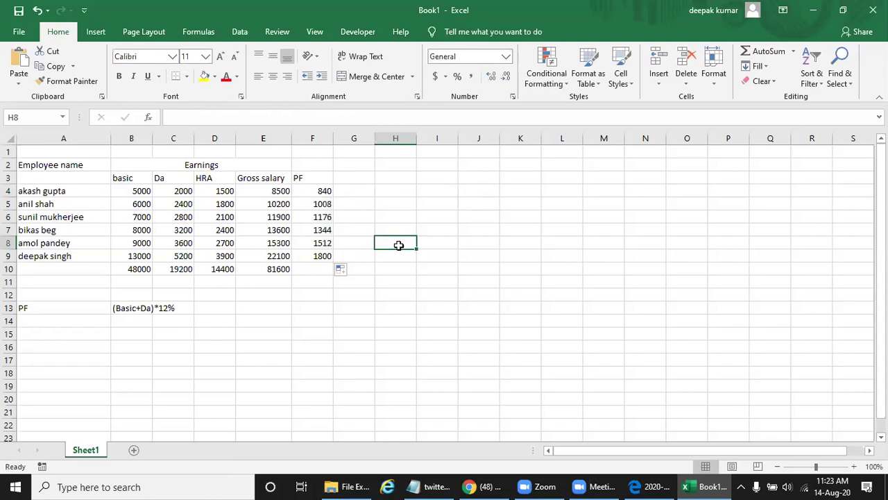
Total the PF column in cell F10 by filling the SUM formula across from E10
{"action": "left_click", "coordinate": [314, 268]}
{"action": "left_click", "coordinate": [277, 268]}
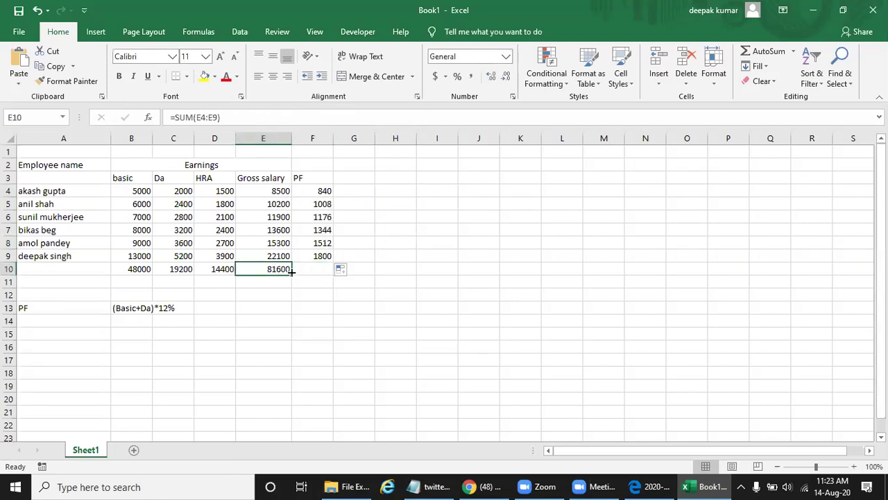
{"action": "left_click_drag", "start_coordinate": [292, 275], "coordinate": [328, 278]}
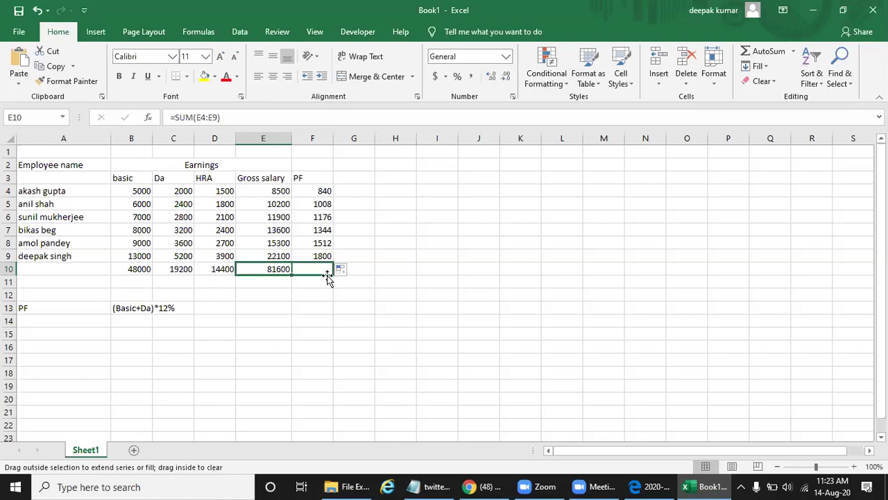
{"action": "left_click", "coordinate": [329, 306]}
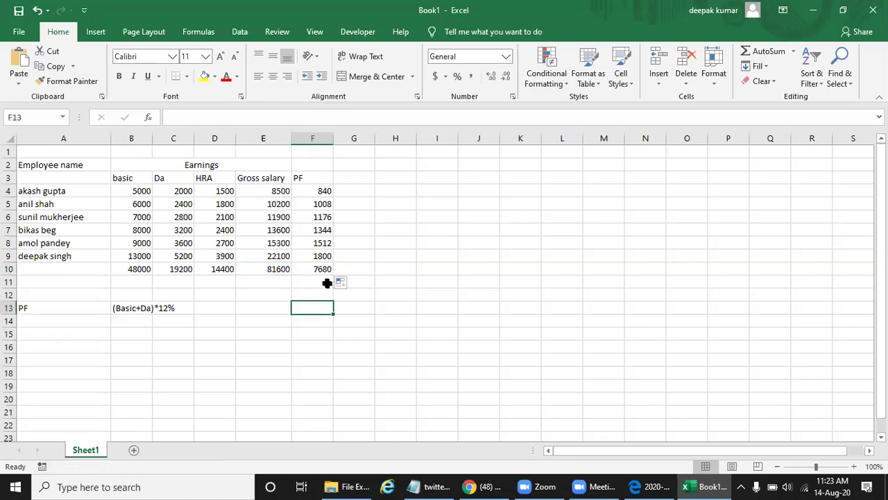
Check the PF column against the PDF salary table and clear the last employee's PF amount in cell F9
{"action": "key", "text": "alt+Tab"}
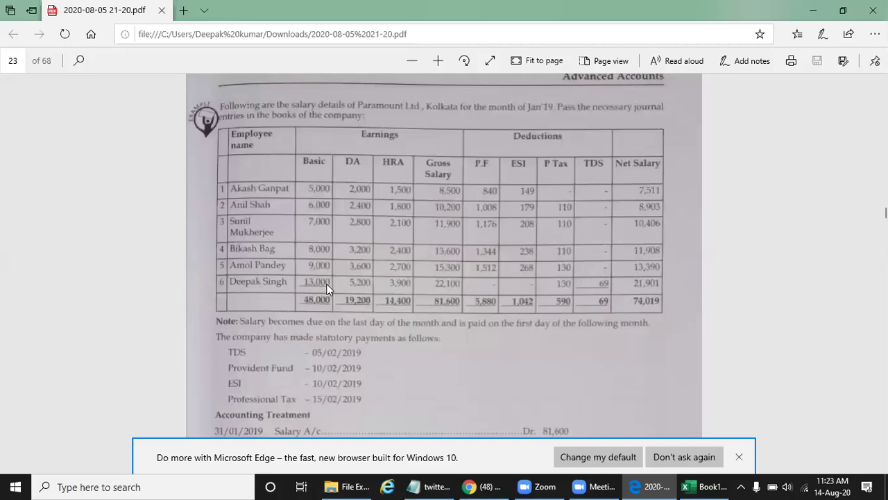
{"action": "key", "text": "alt+Tab"}
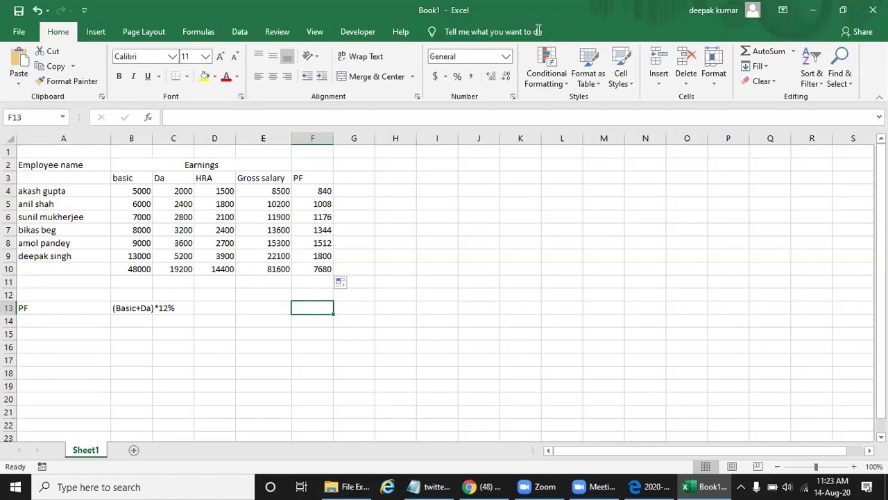
{"action": "key", "text": "alt+Tab"}
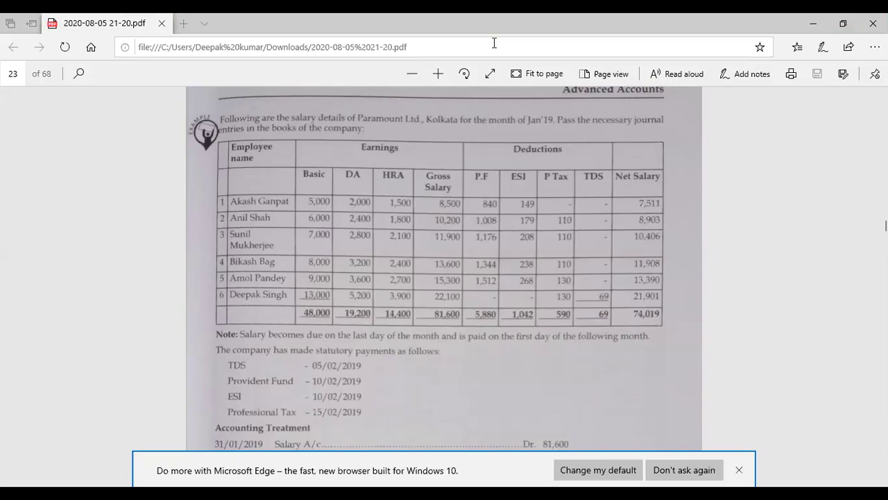
{"action": "key", "text": "alt+Tab"}
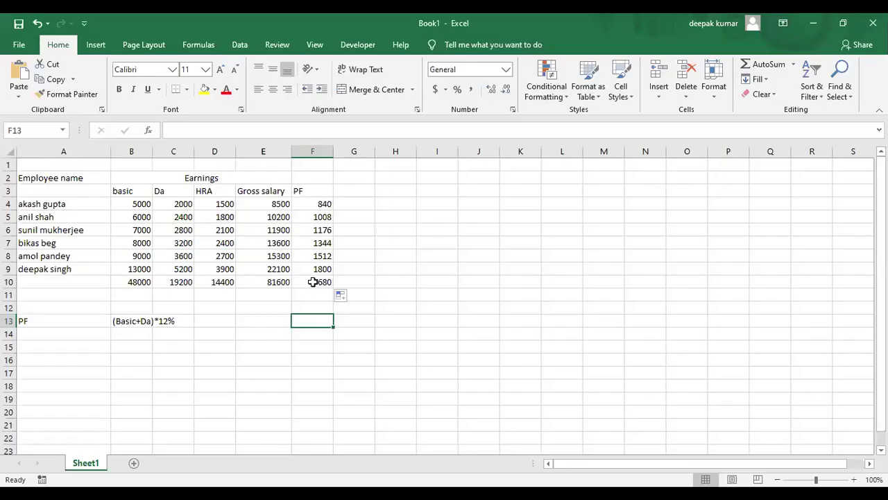
{"action": "left_click", "coordinate": [314, 271]}
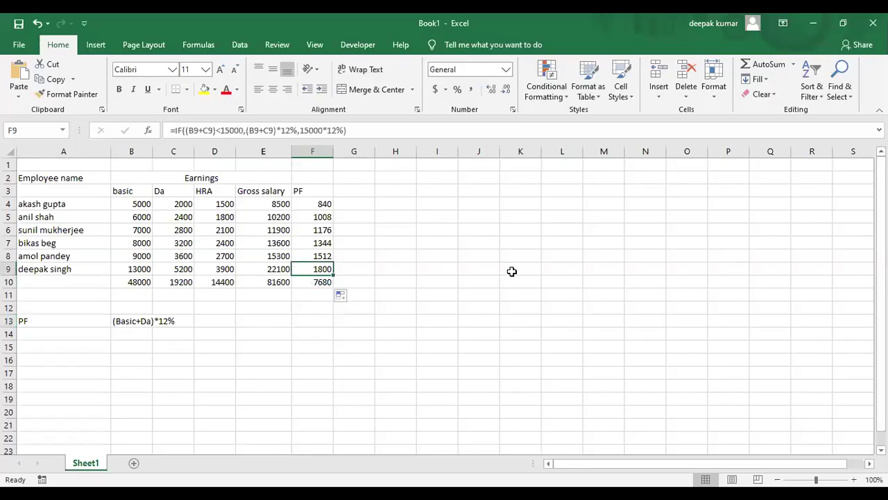
{"action": "key", "text": "Delete"}
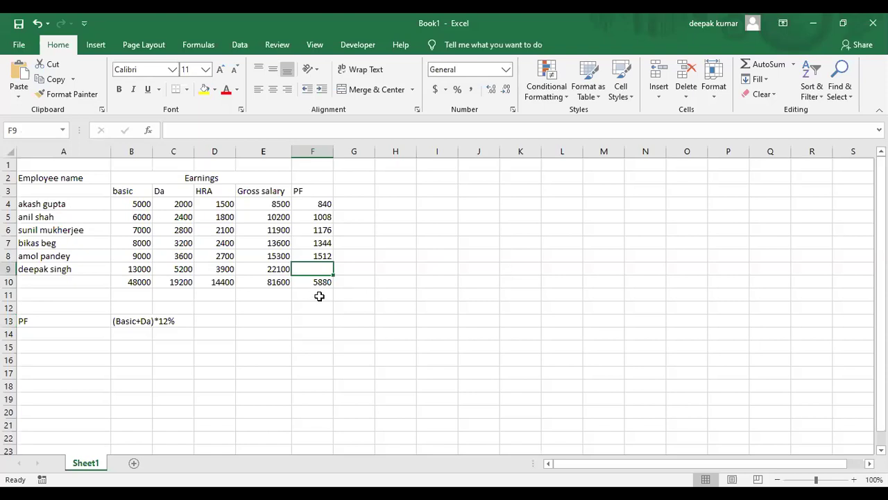
{"action": "key", "text": "alt+Tab"}
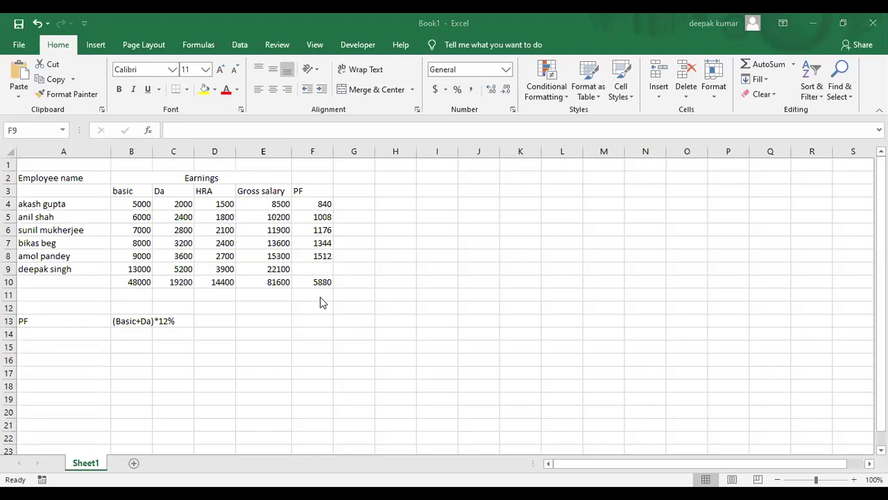
{"action": "key", "text": "alt+Tab"}
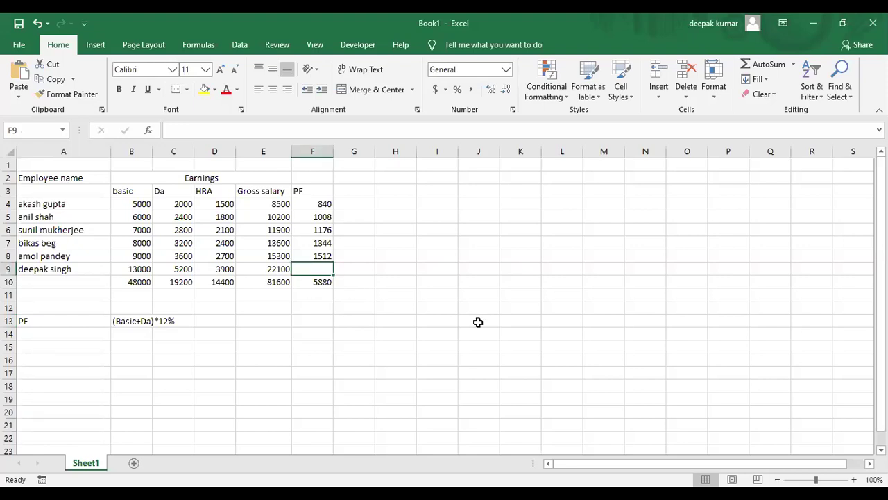
Enter the column heading ESI in cell G3 and the label ESI in cell A14 under the PF label
{"action": "left_click", "coordinate": [357, 191]}
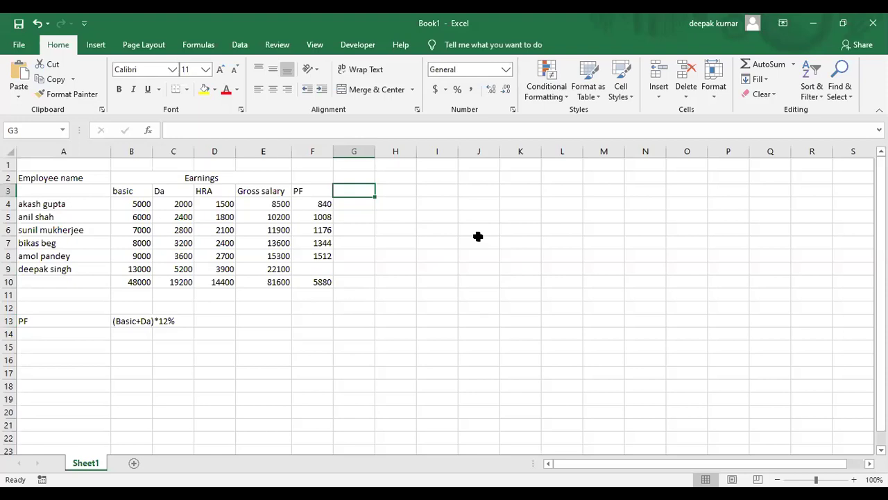
{"action": "type", "text": "ESI"}
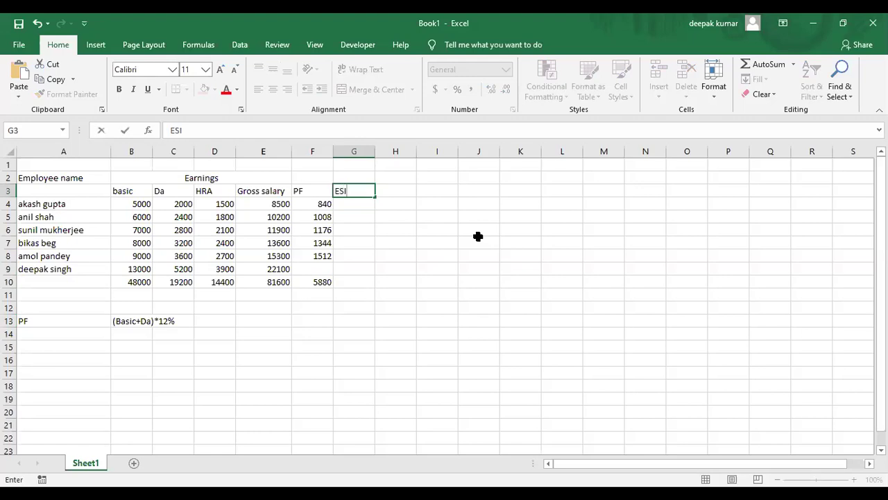
{"action": "key", "text": "Return"}
{"action": "key", "text": "Down"}
{"action": "key", "text": "Down"}
{"action": "key", "text": "Down"}
{"action": "key", "text": "Down"}
{"action": "key", "text": "Down"}
{"action": "key", "text": "Down"}
{"action": "key", "text": "Down"}
{"action": "key", "text": "Down"}
{"action": "key", "text": "Down"}
{"action": "key", "text": "Down"}
{"action": "key", "text": "Down"}
{"action": "key", "text": "Left"}
{"action": "key", "text": "Left"}
{"action": "key", "text": "Left"}
{"action": "key", "text": "Left"}
{"action": "key", "text": "Left"}
{"action": "key", "text": "Left"}
{"action": "key", "text": "Up"}
{"action": "type", "text": "ESI"}
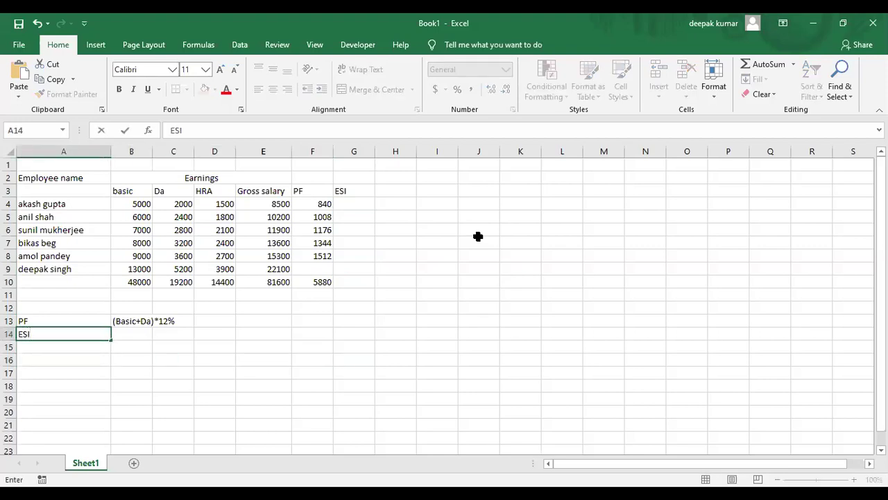
Write the ESI rule "Gross salary * 1.75%" in cell B14 beside the ESI label
{"action": "key", "text": "Tab"}
{"action": "key", "text": "Tab"}
{"action": "key", "text": "Left"}
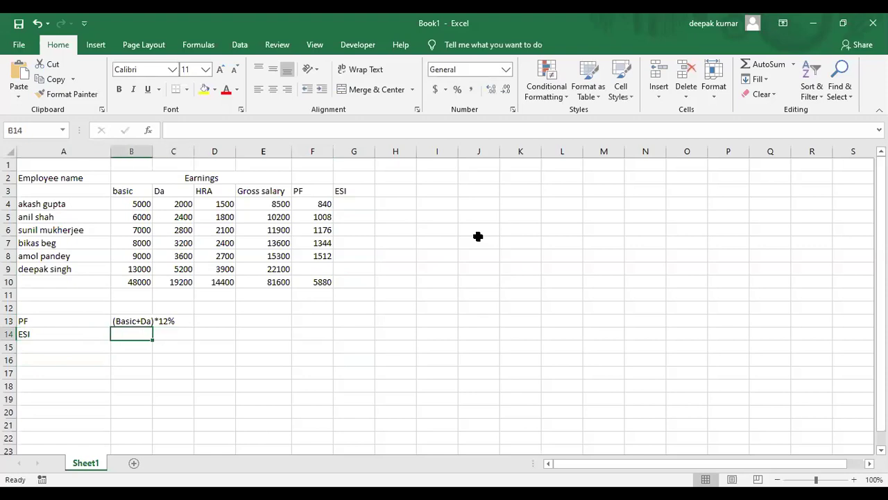
{"action": "type", "text": "G"}
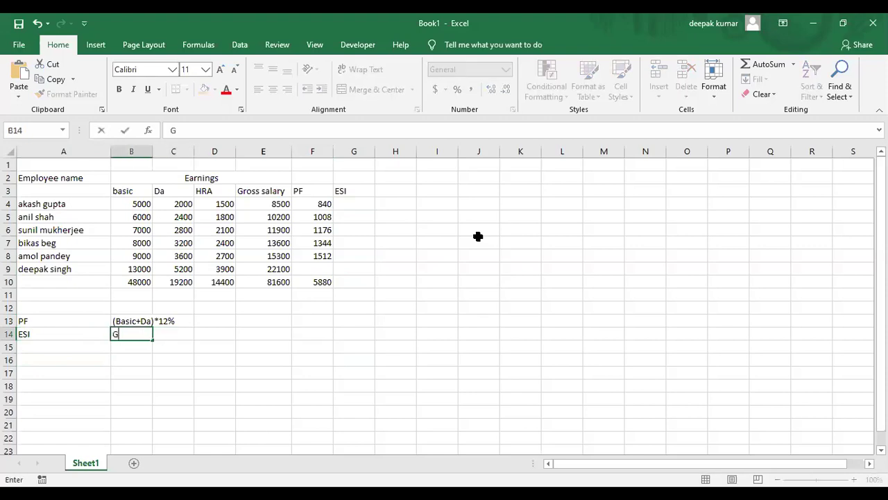
{"action": "type", "text": "ross salary"}
{"action": "type", "text": "* 1"}
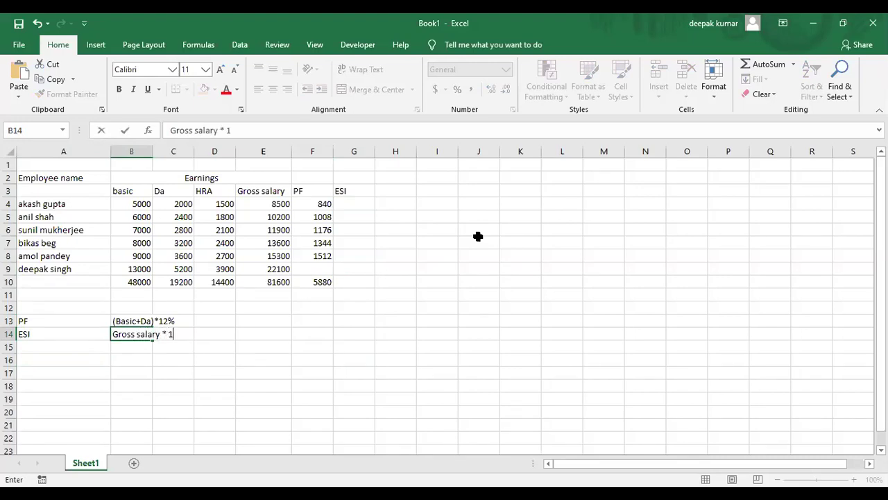
{"action": "type", "text": ".75%"}
{"action": "key", "text": "Return"}
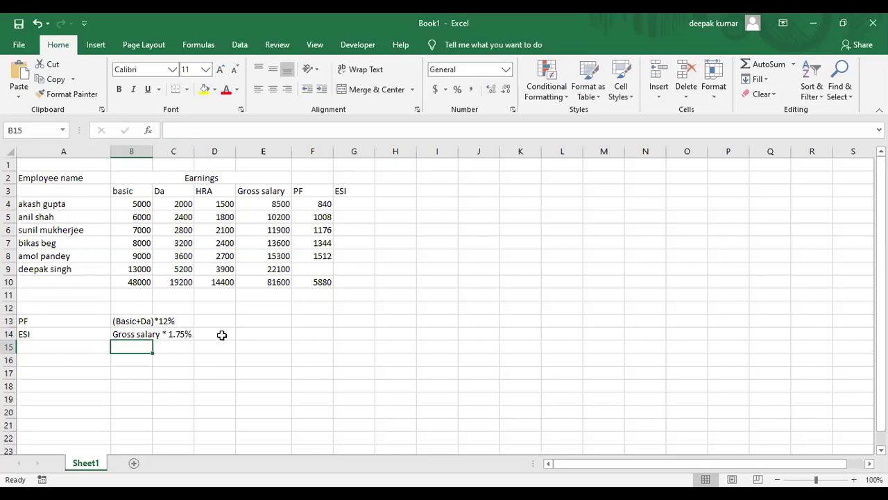
Enter the ESI salary limit 21000 in cell E14 and compare the last employee's gross salary with it
{"action": "left_click", "coordinate": [262, 335]}
{"action": "type", "text": "21000"}
{"action": "key", "text": "Return"}
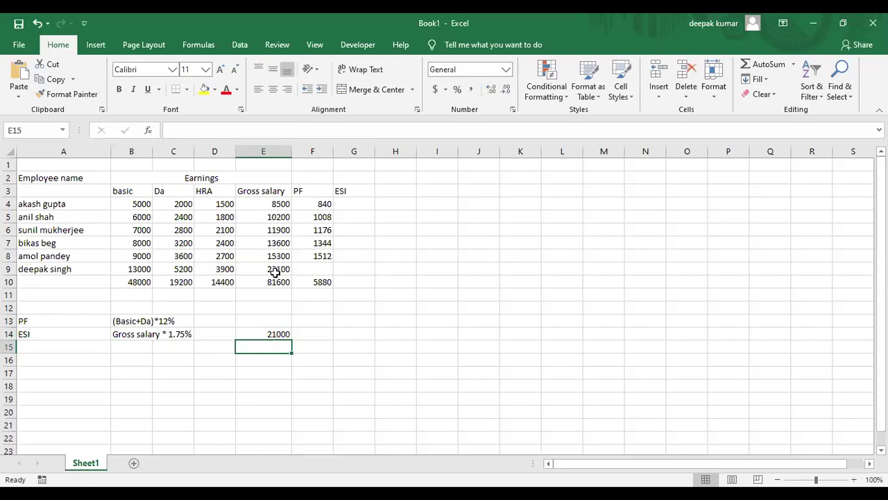
{"action": "left_click", "coordinate": [69, 270]}
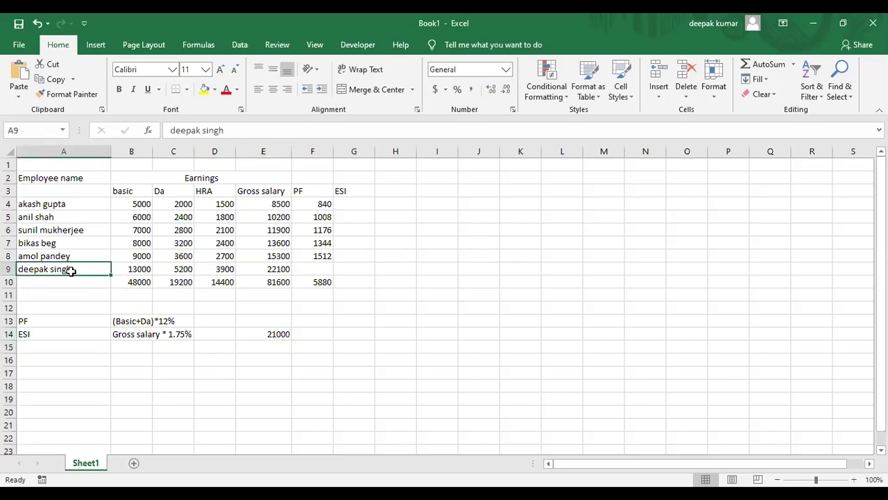
{"action": "left_click", "coordinate": [281, 270]}
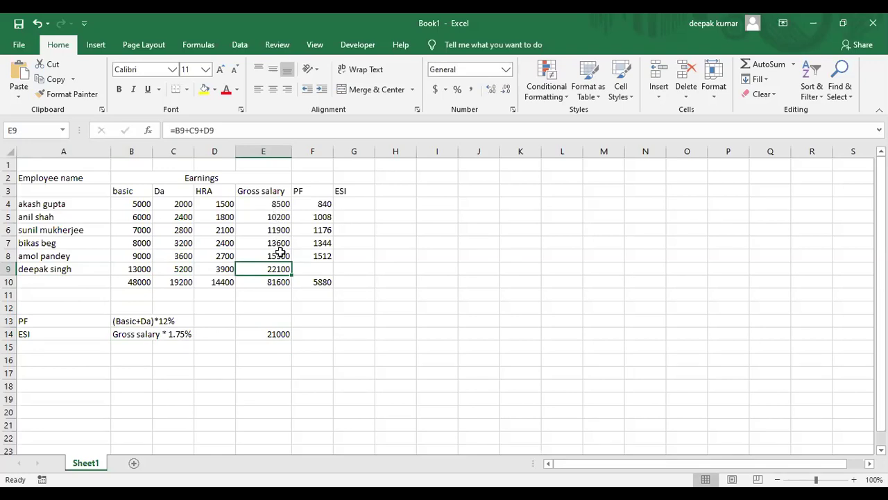
Start an IF formula in cell G4 that tests whether the gross salary in E4 is less than 21000
{"action": "left_click", "coordinate": [359, 201]}
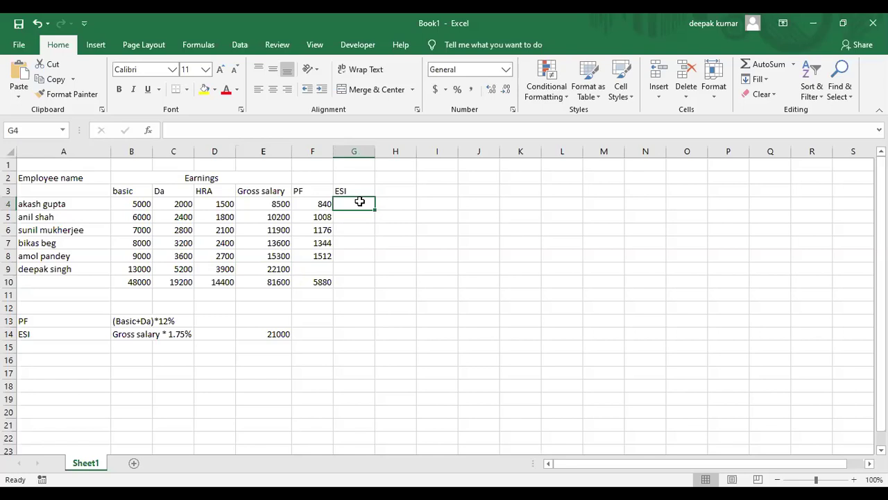
{"action": "type", "text": "="}
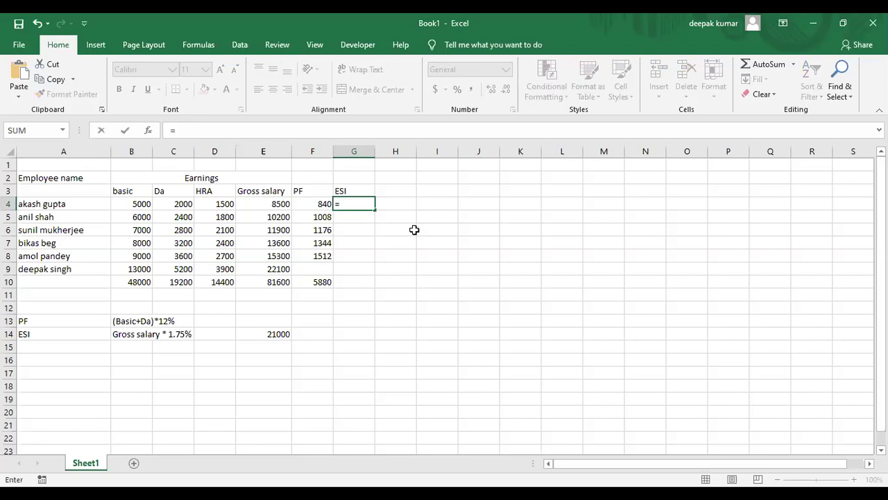
{"action": "type", "text": "if("}
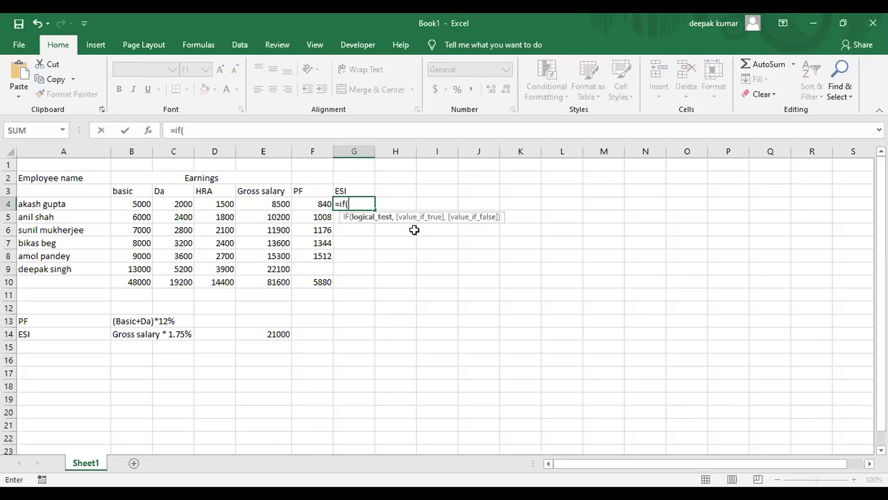
{"action": "key", "text": "Left"}
{"action": "key", "text": "Left"}
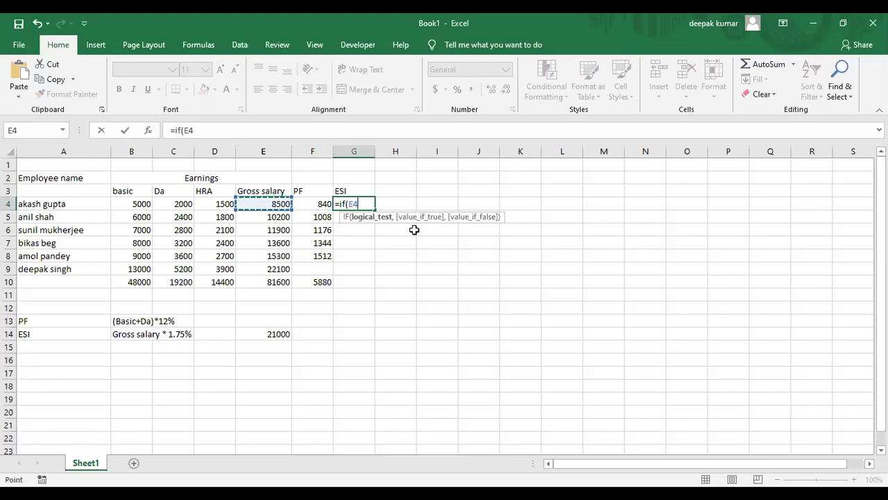
{"action": "type", "text": "<21"}
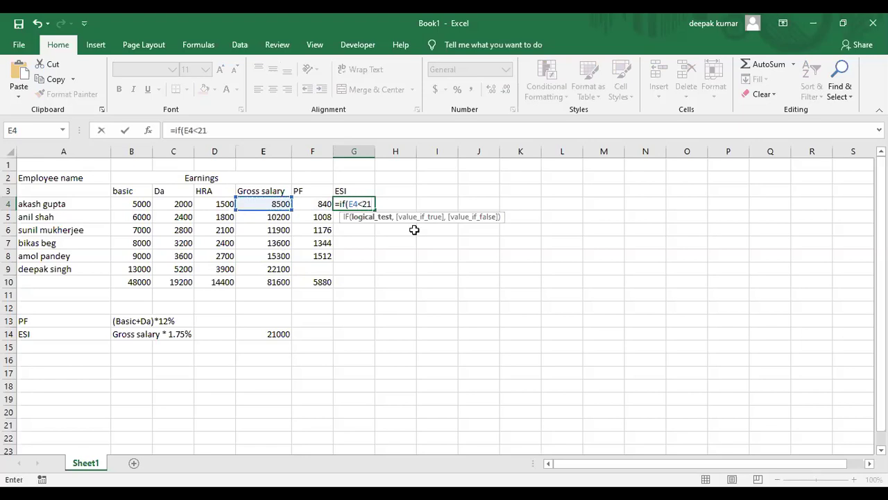
{"action": "type", "text": "000"}
{"action": "type", "text": ","}
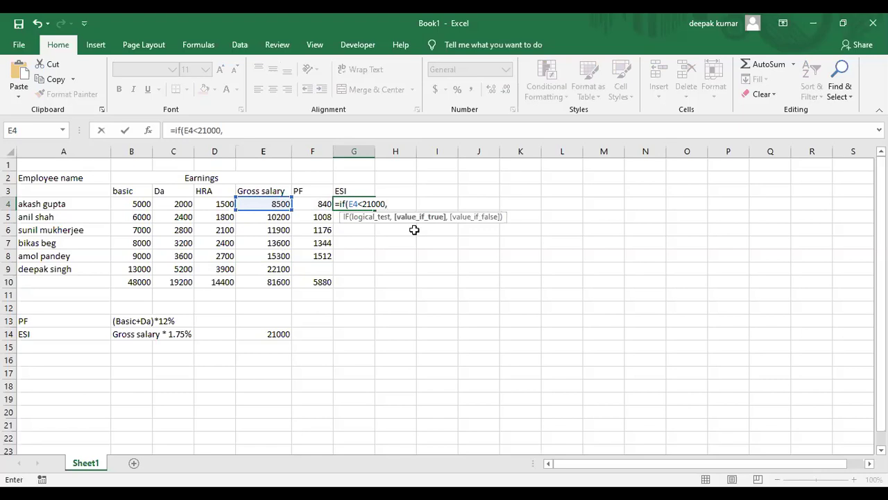
Complete the IF formula in G4 with E4*1.75% as the true value and an empty text "" as the false value
{"action": "key", "text": "Left"}
{"action": "key", "text": "Left"}
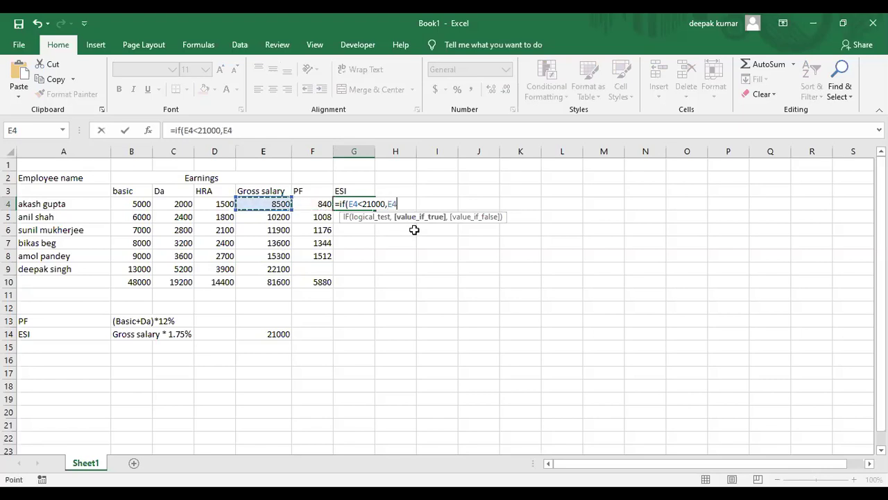
{"action": "type", "text": "*1.75%"}
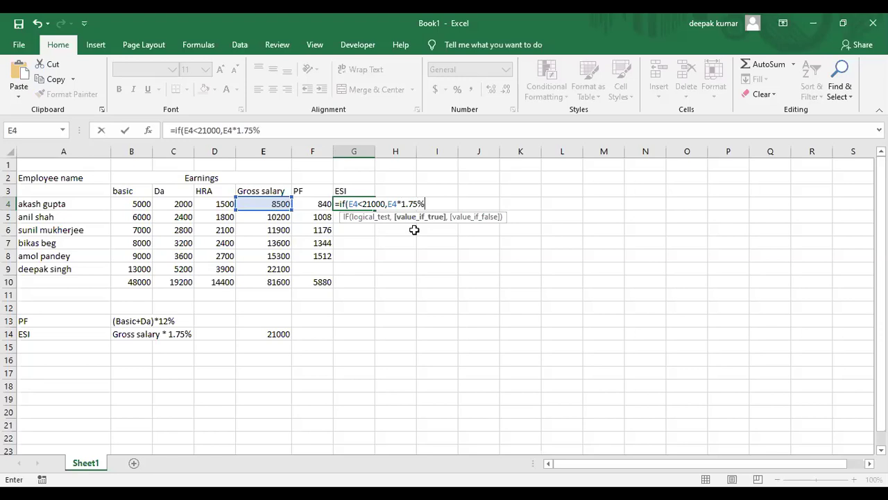
{"action": "type", "text": ","}
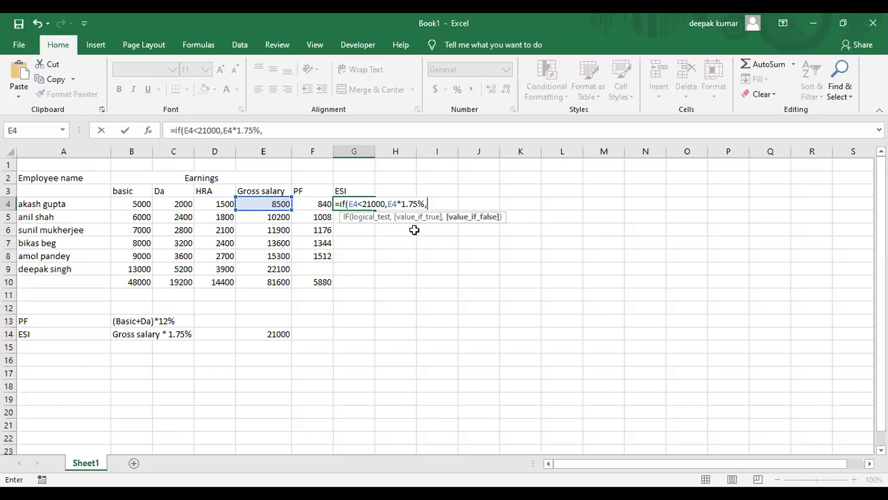
{"action": "type", "text": "\"\")"}
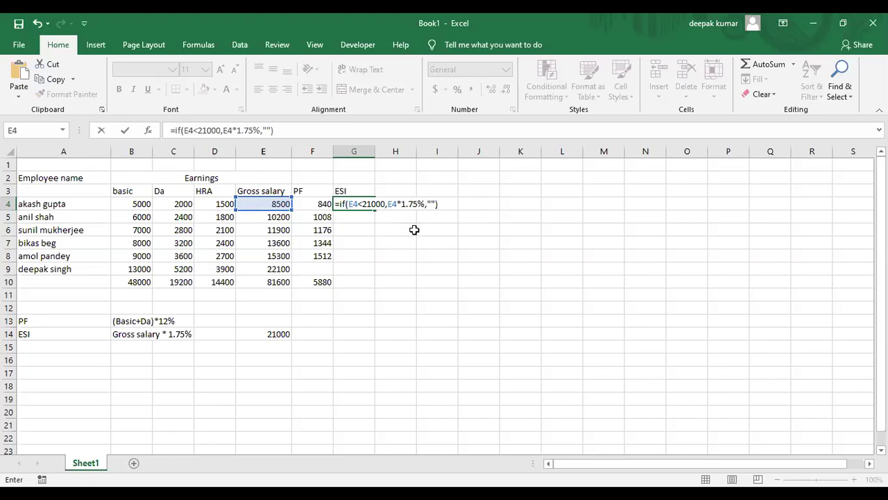
{"action": "key", "text": "Return"}
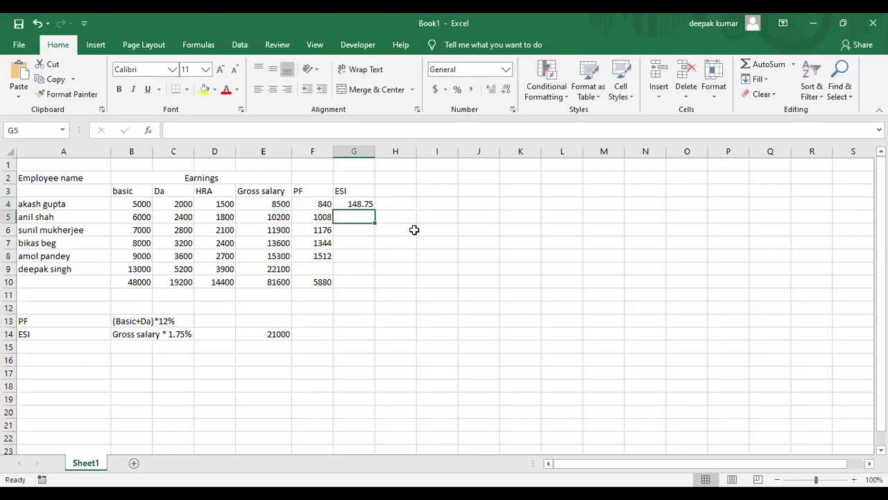
Fill the ESI formula from cell G4 down through G9 and check the last employee's ESI against the gross salary
{"action": "left_click", "coordinate": [362, 202]}
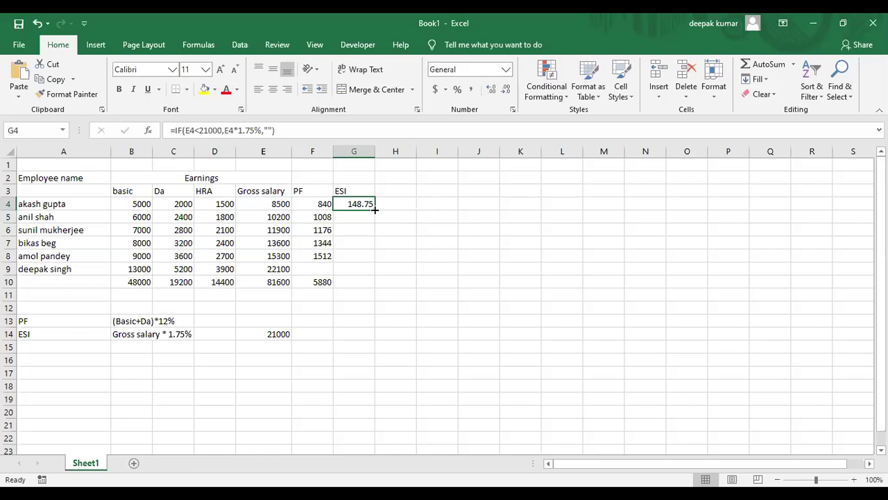
{"action": "left_click_drag", "start_coordinate": [375, 208], "coordinate": [378, 274]}
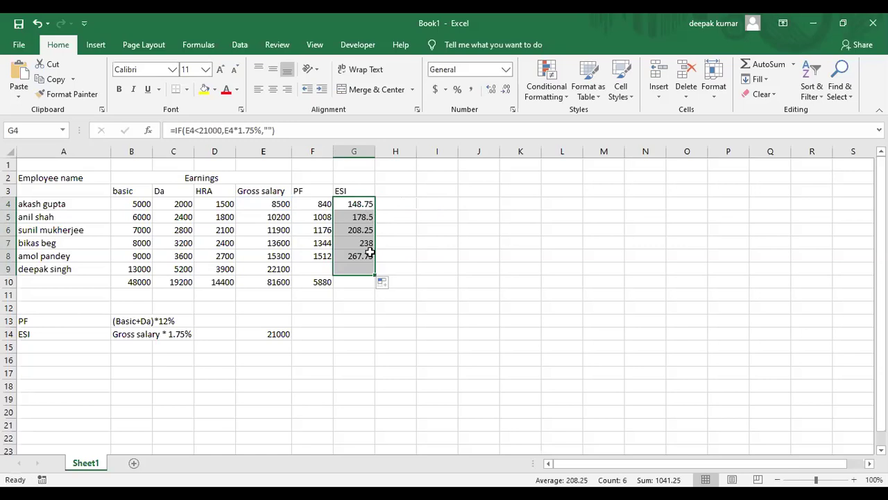
{"action": "left_click", "coordinate": [343, 268]}
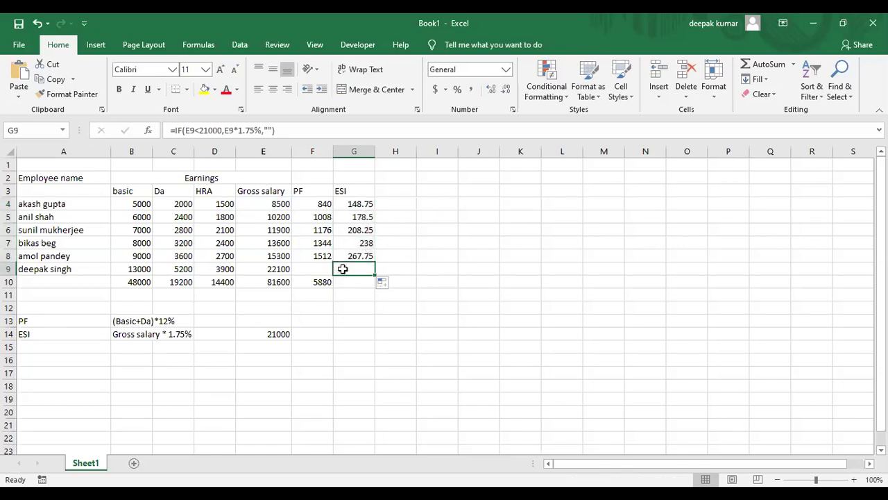
{"action": "left_click", "coordinate": [270, 269]}
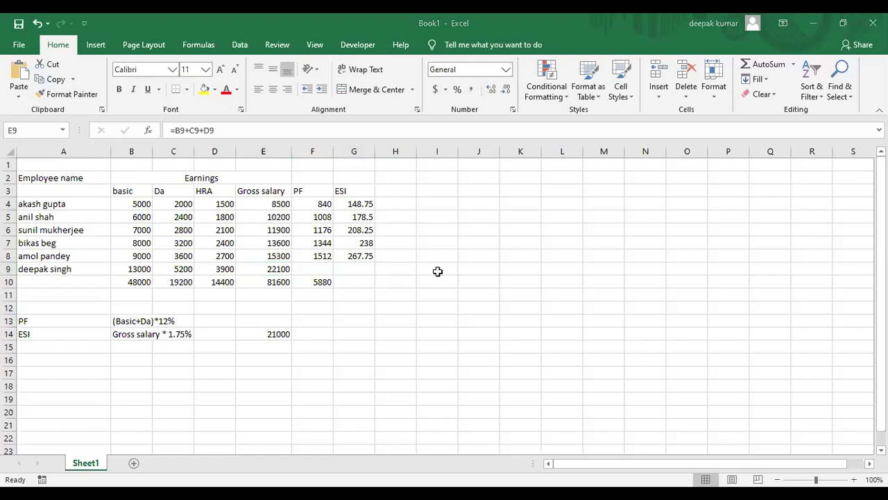
Insert an opening ROUND function in front of the IF formula in cell G4
{"action": "left_click", "coordinate": [361, 204]}
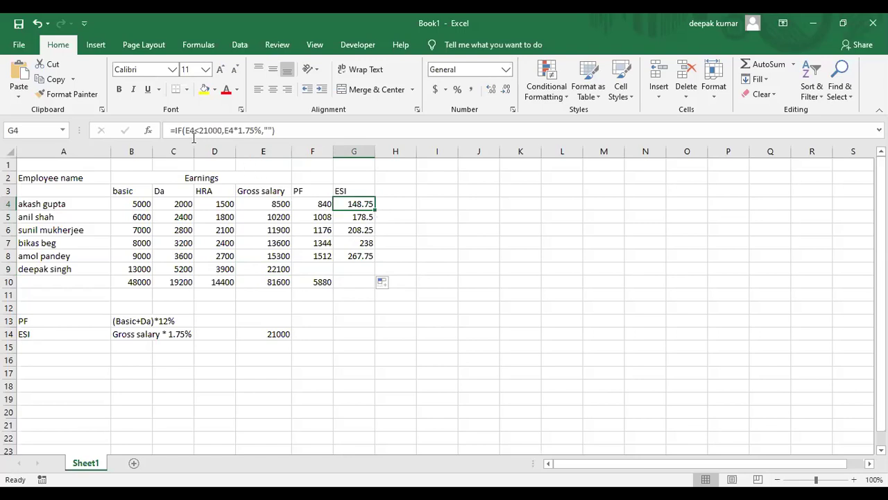
{"action": "left_click", "coordinate": [172, 130]}
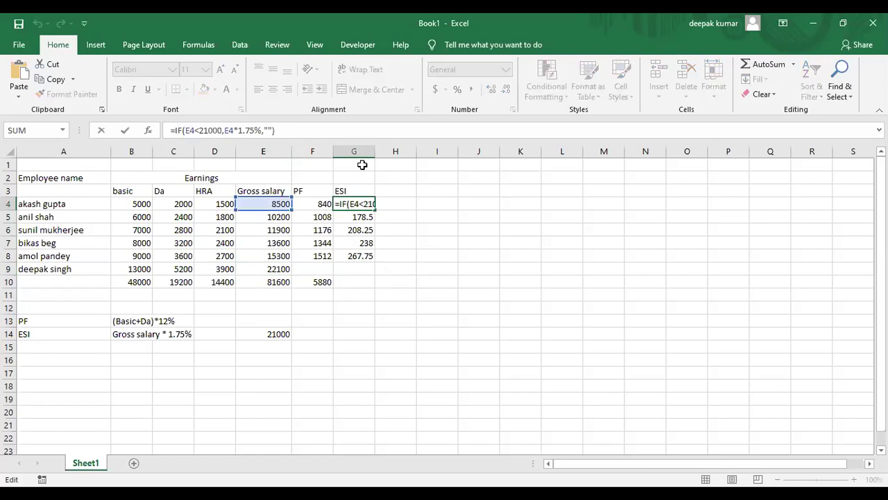
{"action": "key", "text": "Escape"}
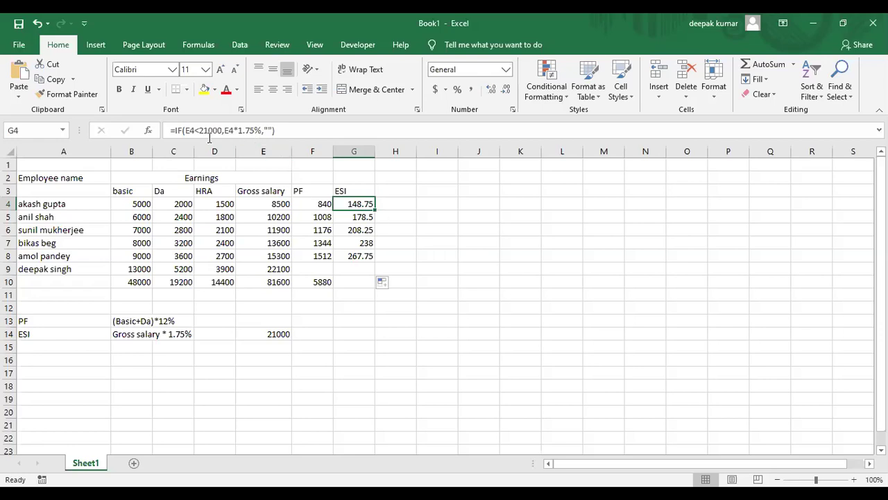
{"action": "left_click", "coordinate": [174, 130]}
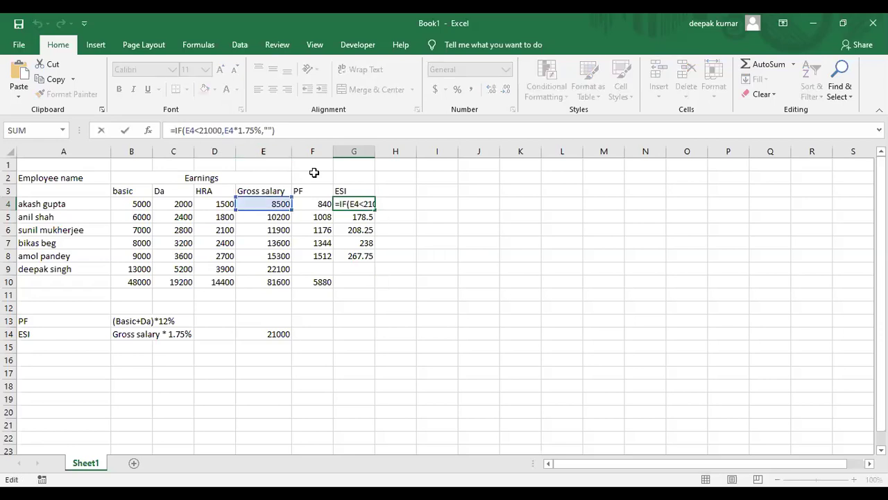
{"action": "type", "text": "r"}
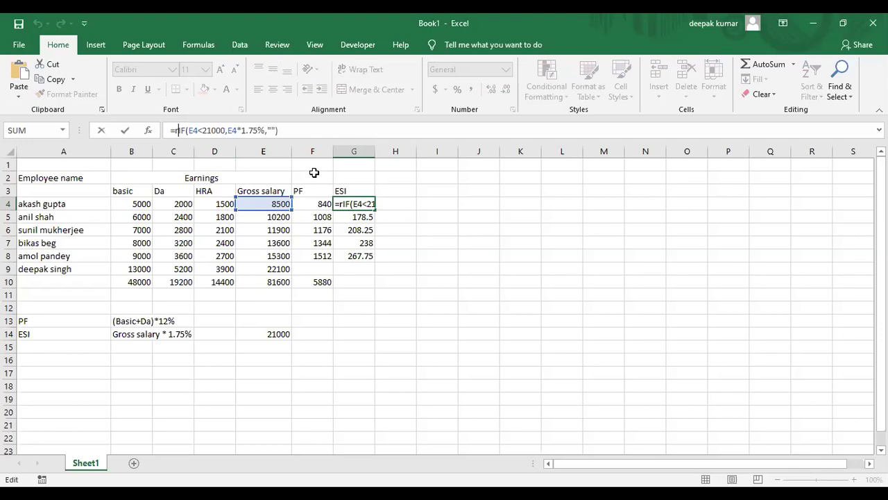
{"action": "type", "text": "ound"}
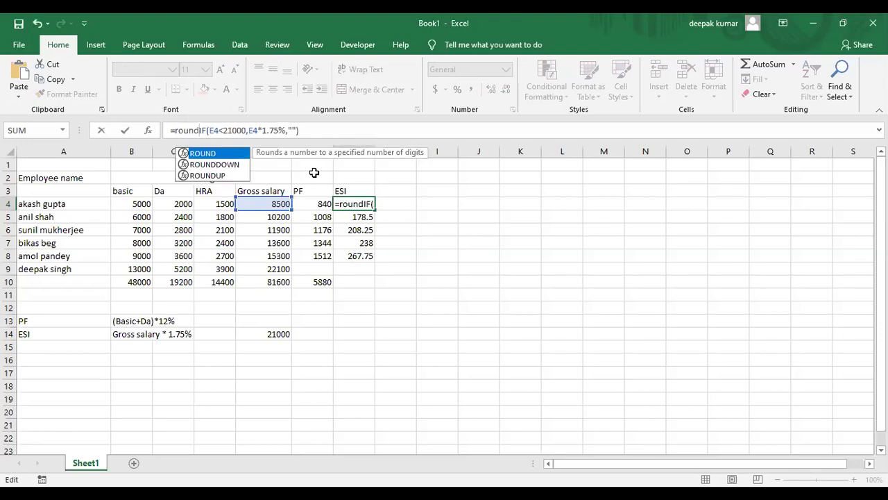
{"action": "type", "text": "("}
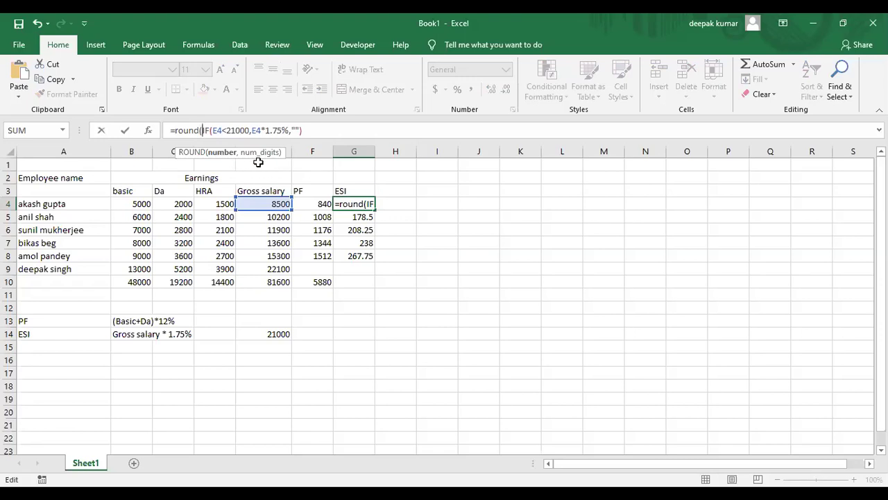
Complete the ROUND formula around the IF function in G4 with 0 as the number of digits
{"action": "left_click", "coordinate": [317, 132]}
{"action": "type", "text": ","}
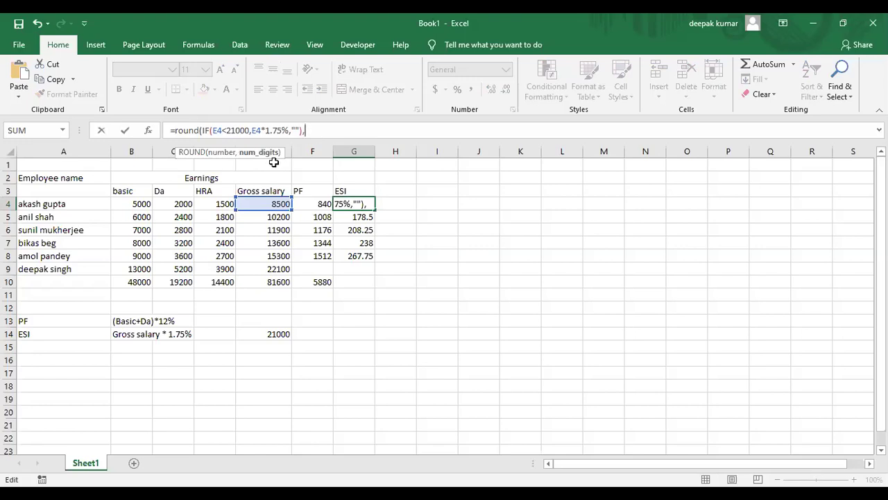
{"action": "left_click", "coordinate": [273, 163]}
{"action": "type", "text": "0"}
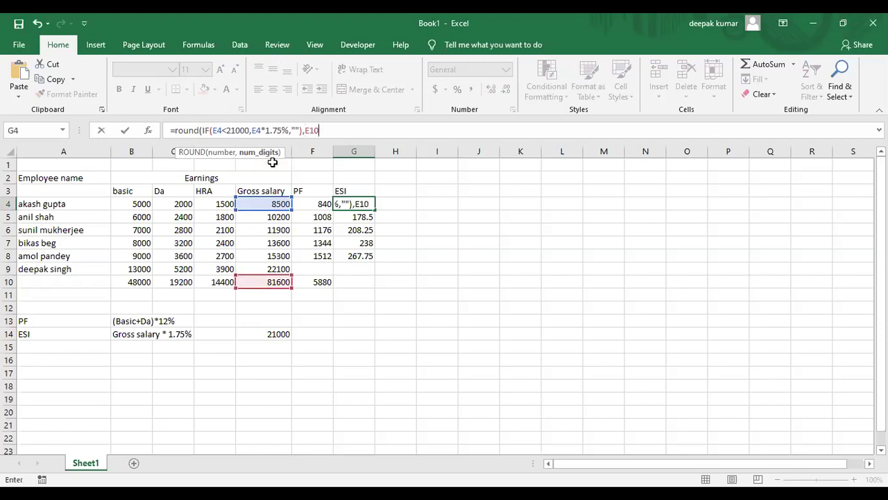
{"action": "key", "text": "BackSpace"}
{"action": "key", "text": "BackSpace"}
{"action": "key", "text": "BackSpace"}
{"action": "type", "text": "0"}
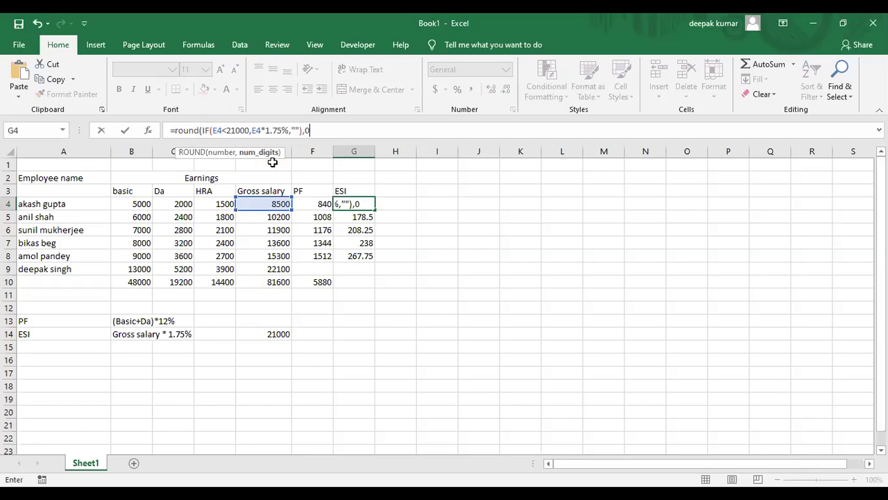
{"action": "type", "text": ")"}
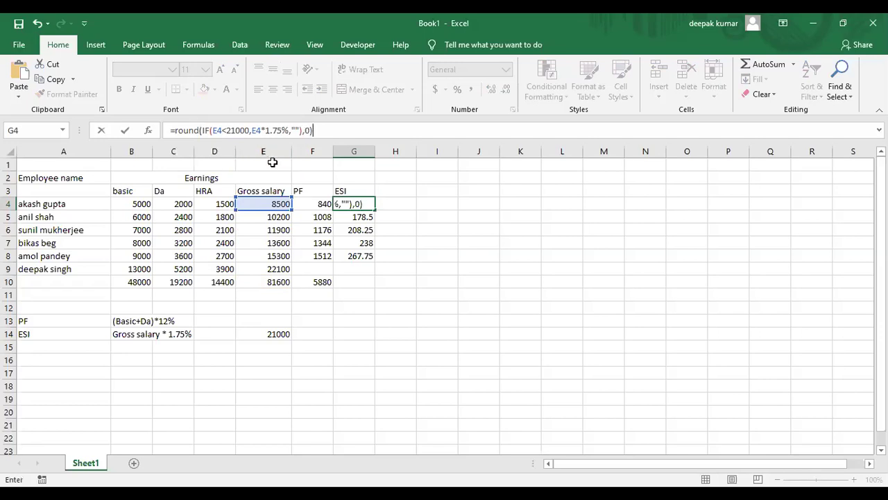
{"action": "key", "text": "Return"}
Fill the rounded ESI formula from cell G4 down through G9
{"action": "left_click", "coordinate": [359, 203]}
{"action": "double_click", "coordinate": [361, 204]}
{"action": "key", "text": "Escape"}
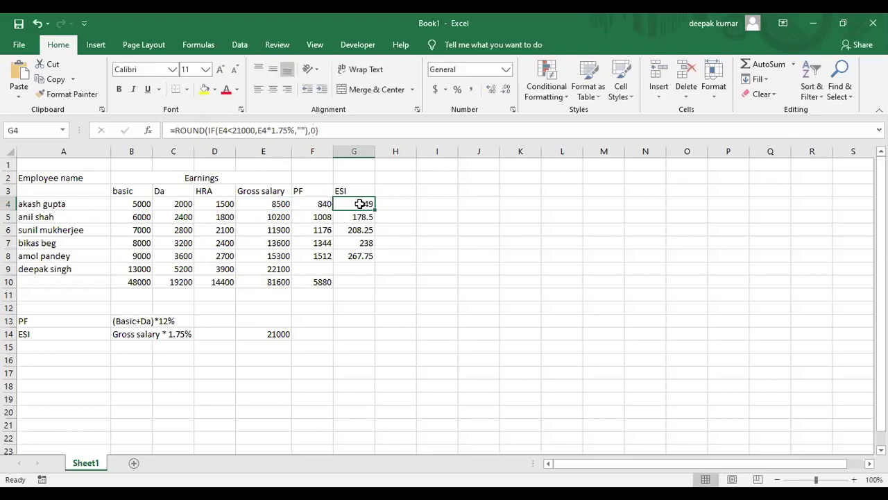
{"action": "left_click_drag", "start_coordinate": [376, 209], "coordinate": [378, 274]}
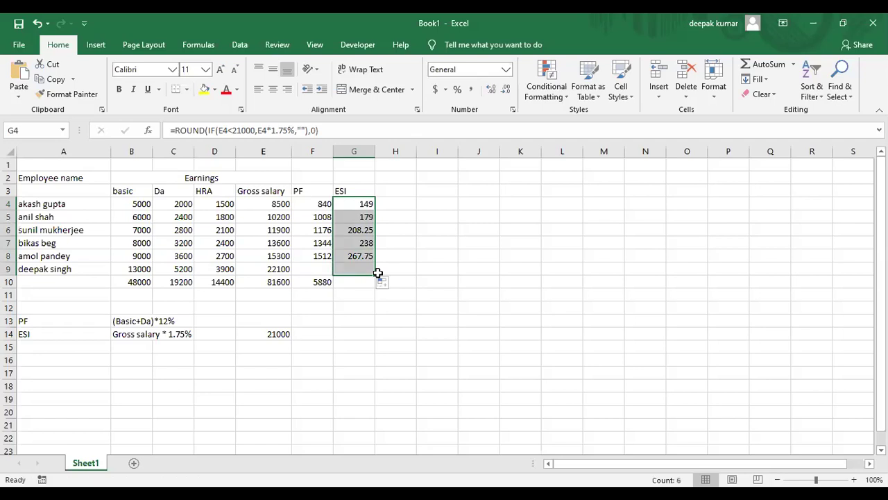
Clear the ESI formula of the last employee in cell G9
{"action": "left_click", "coordinate": [360, 268]}
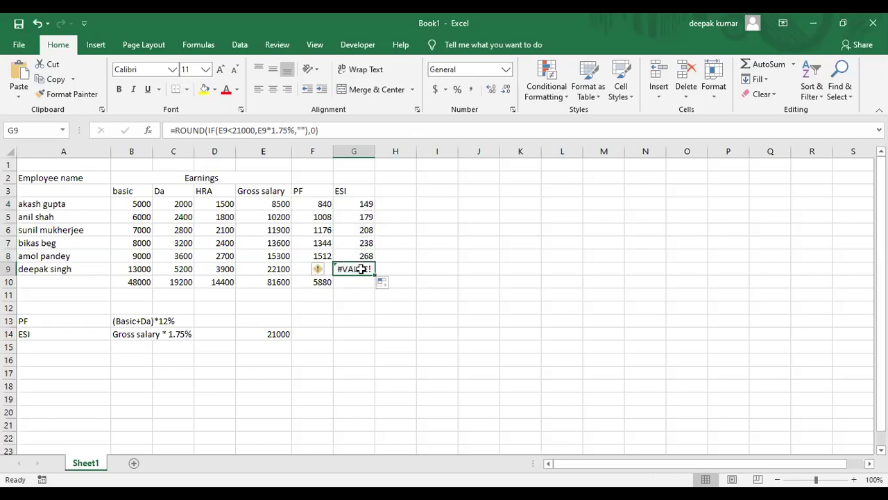
{"action": "key", "text": "Home"}
{"action": "key", "text": "Right"}
{"action": "key", "text": "Right"}
{"action": "key", "text": "Right"}
{"action": "key", "text": "Right"}
{"action": "key", "text": "Right"}
{"action": "key", "text": "Right"}
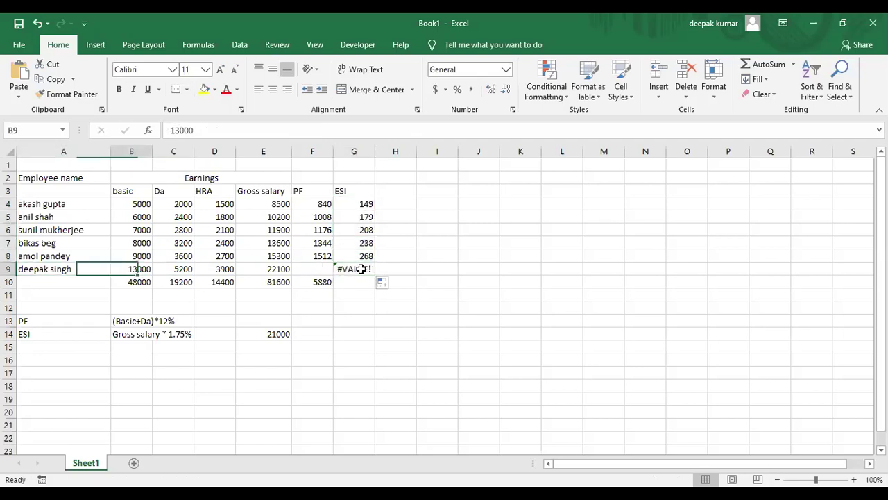
{"action": "key", "text": "Delete"}
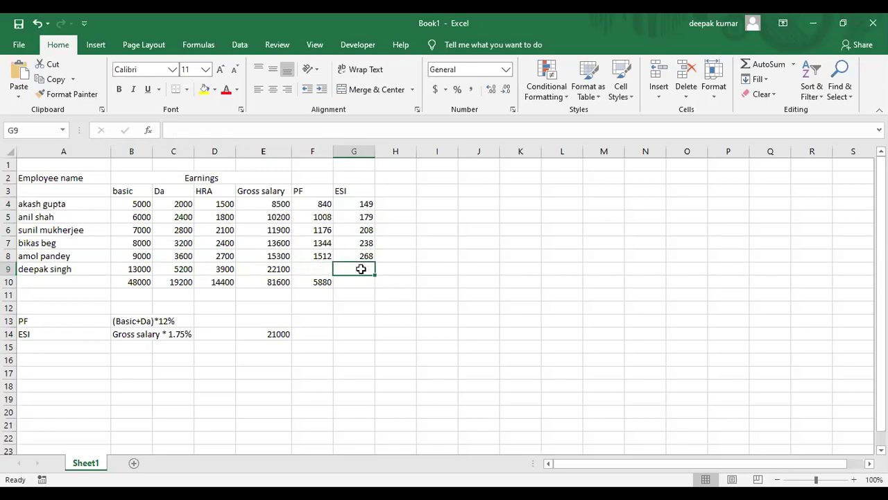
Copy the PF column's total formula from F10 across to G10 to total the ESI column
{"action": "left_click", "coordinate": [361, 282]}
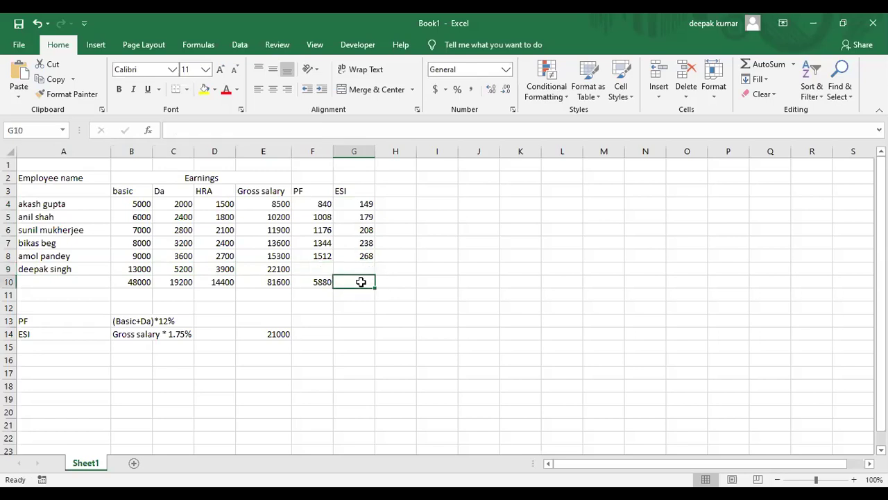
{"action": "left_click", "coordinate": [323, 281]}
{"action": "left_click_drag", "start_coordinate": [334, 287], "coordinate": [372, 292]}
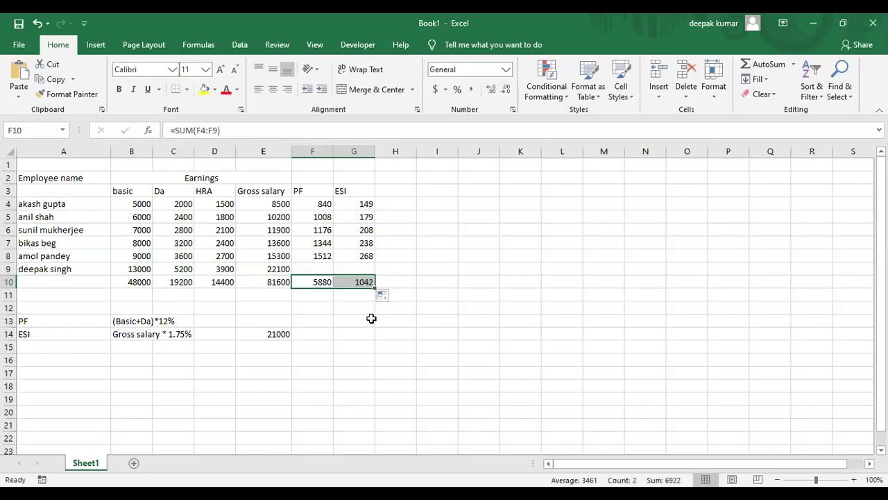
{"action": "left_click", "coordinate": [364, 297]}
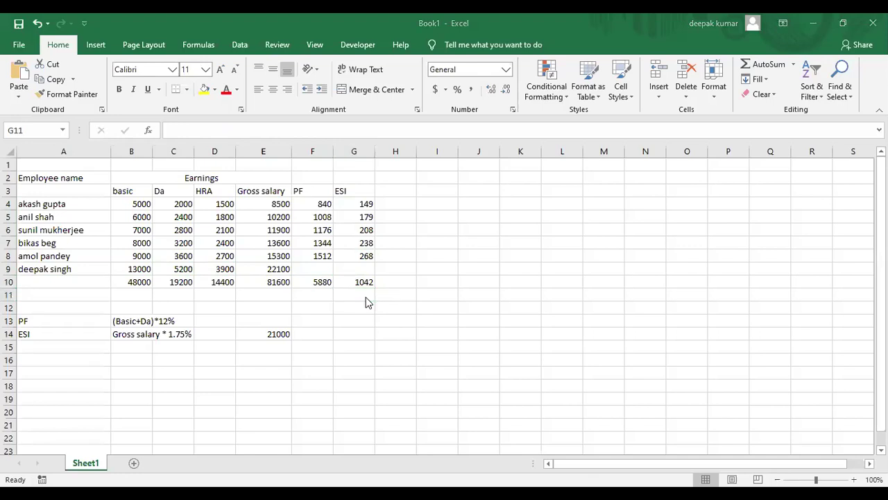
Enter the column heading PTAX in cell H3
{"action": "left_click", "coordinate": [509, 319]}
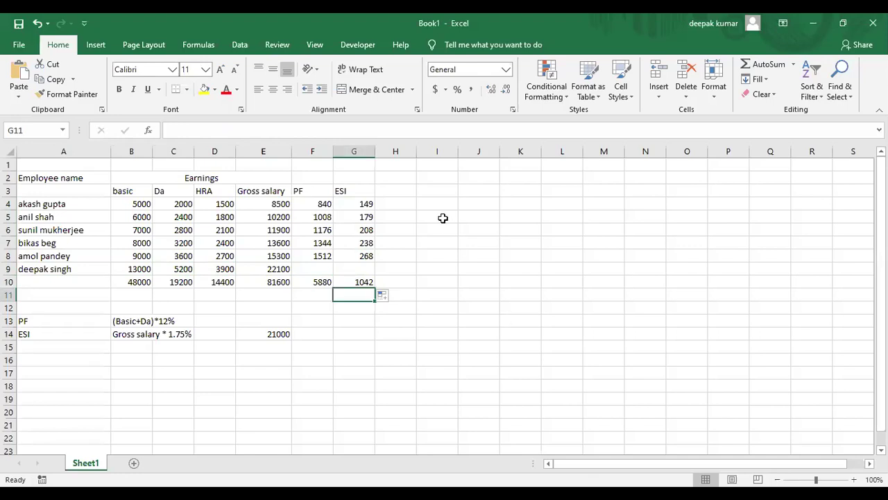
{"action": "left_click", "coordinate": [399, 190]}
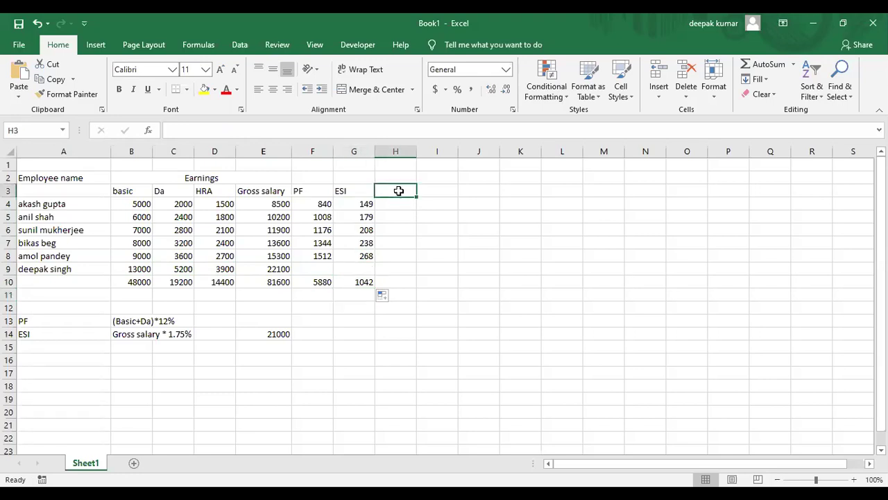
{"action": "type", "text": "PTAx"}
{"action": "key", "text": "BackSpace"}
{"action": "type", "text": "X"}
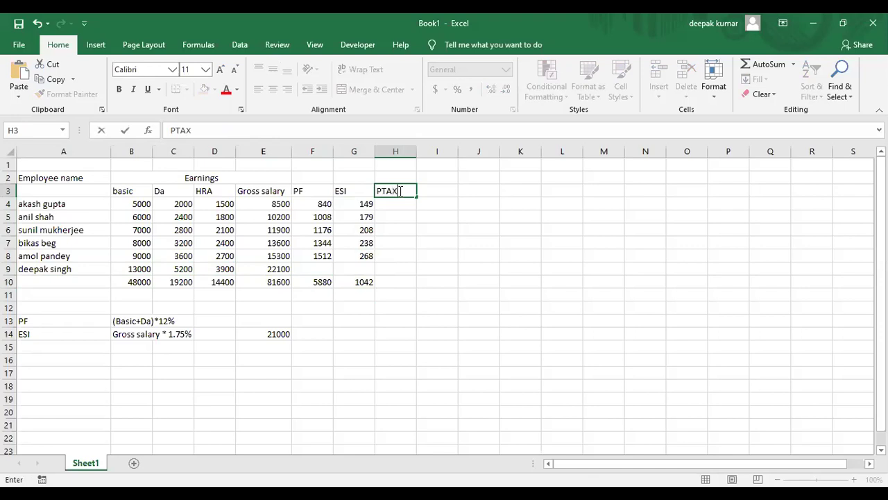
{"action": "key", "text": "Return"}
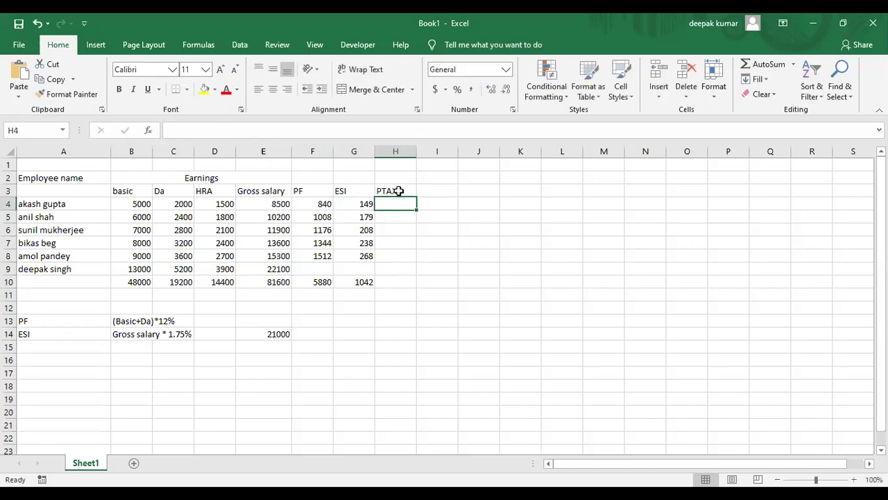
Switch to the PDF and examine the West Bengal professional tax slabs by monthly salary
{"action": "key", "text": "Right"}
{"action": "key", "text": "Right"}
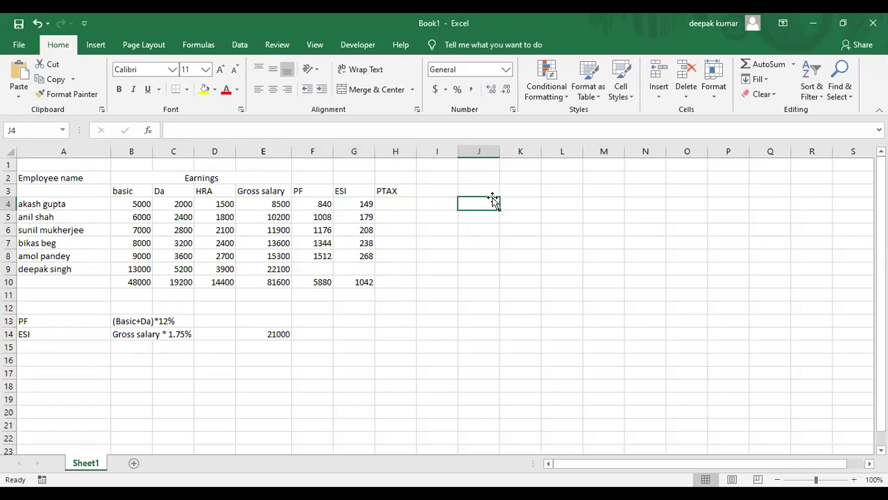
{"action": "key", "text": "alt+Tab"}
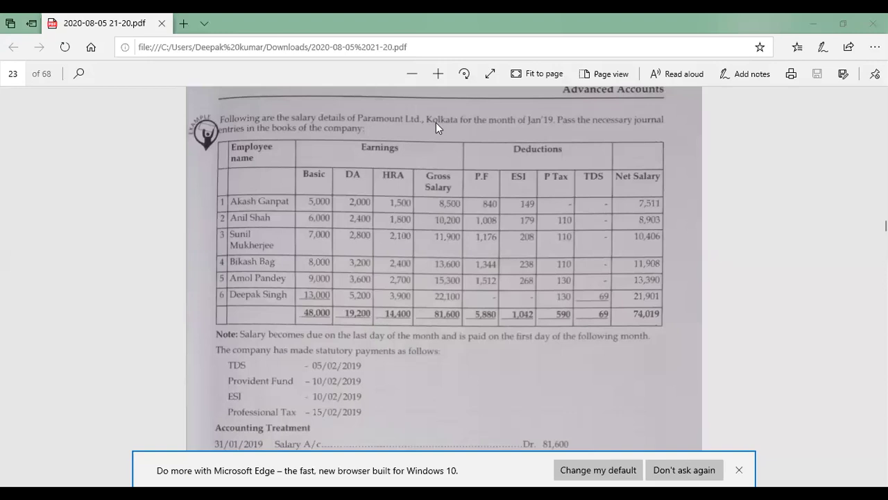
{"action": "scroll", "coordinate": [436, 122], "scroll_direction": "up", "scroll_amount": 3}
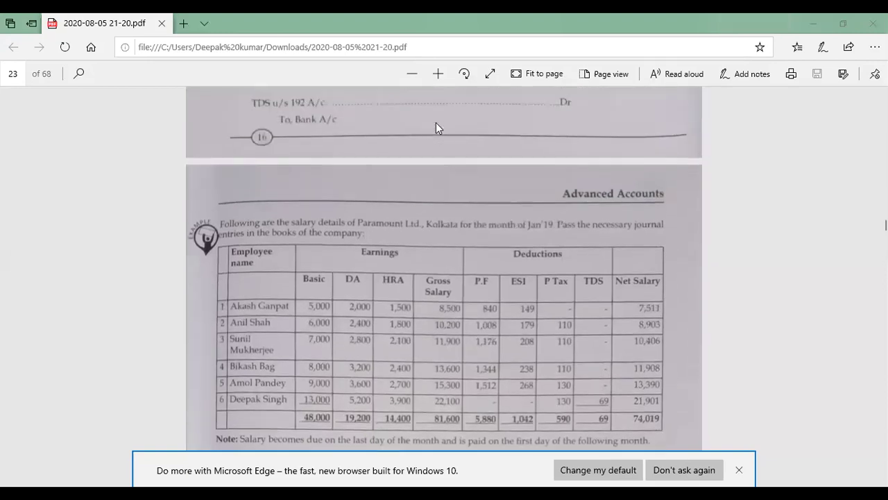
{"action": "scroll", "coordinate": [436, 123], "scroll_direction": "up", "scroll_amount": 5}
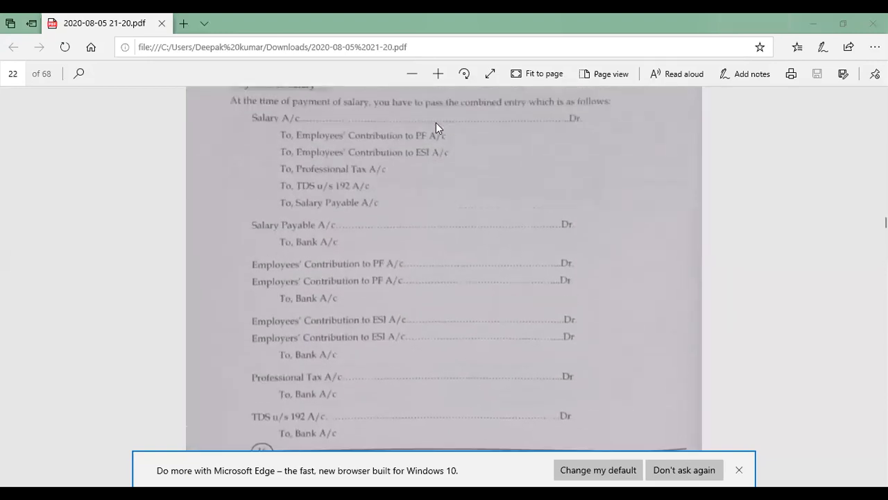
{"action": "scroll", "coordinate": [436, 122], "scroll_direction": "up", "scroll_amount": 5}
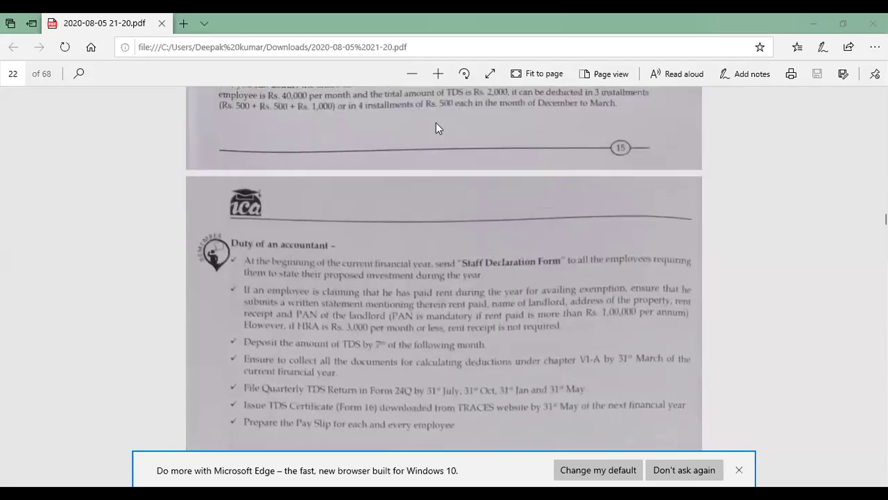
{"action": "scroll", "coordinate": [435, 122], "scroll_direction": "up", "scroll_amount": 5}
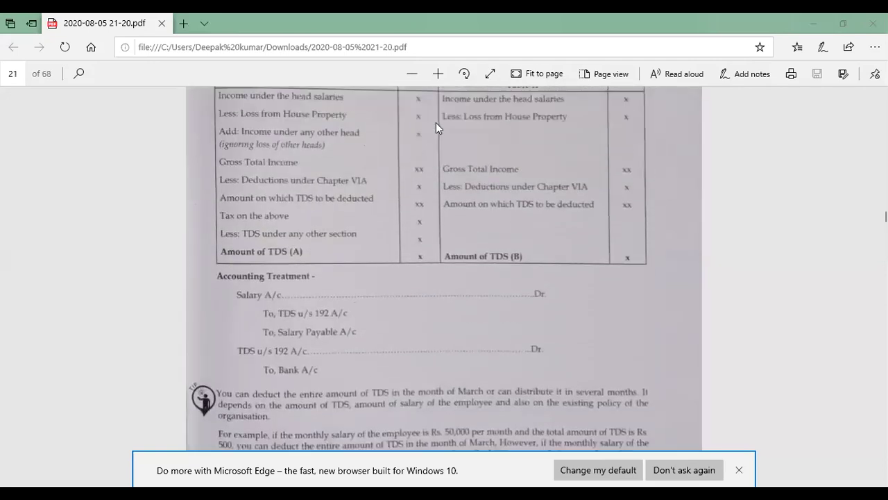
{"action": "scroll", "coordinate": [435, 122], "scroll_direction": "up", "scroll_amount": 5}
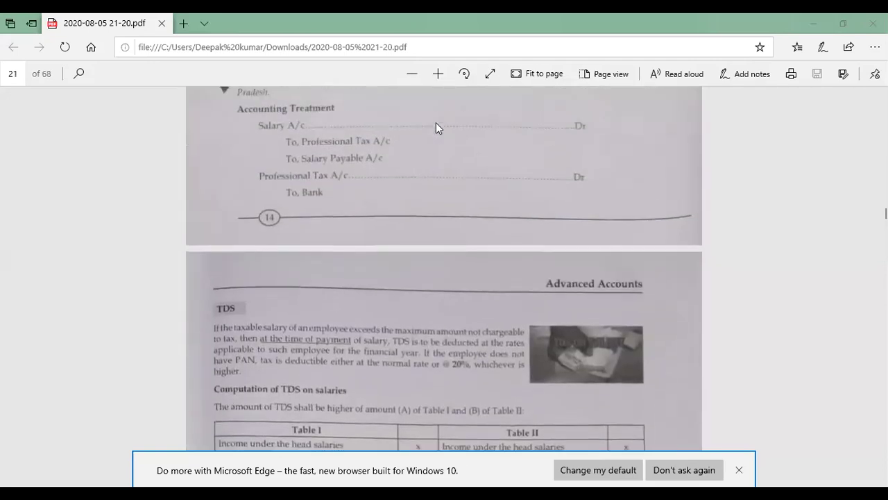
{"action": "scroll", "coordinate": [436, 122], "scroll_direction": "up", "scroll_amount": 3}
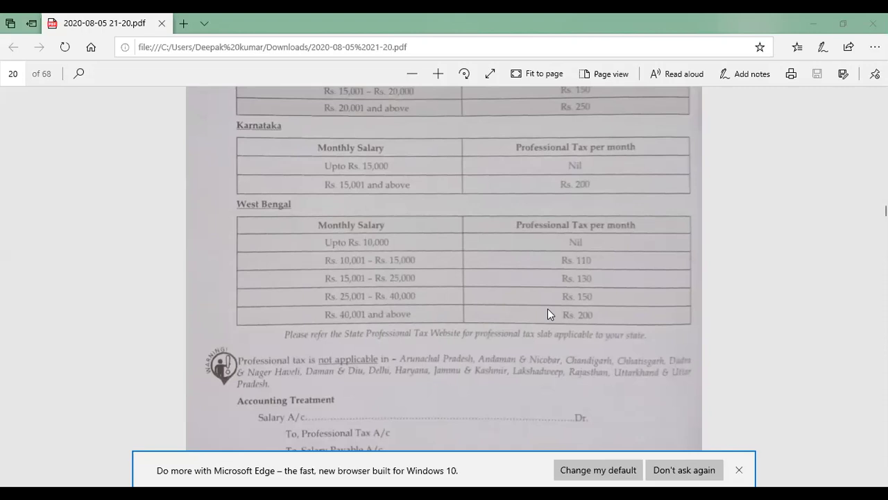
{"action": "left_click", "coordinate": [435, 37]}
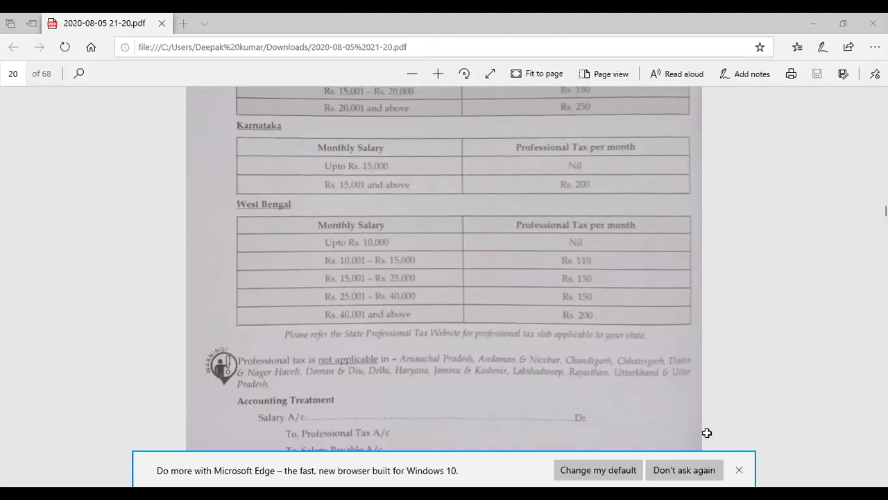
Return to Excel and start an IF formula in H4 that tests whether the gross salary in E4 is less than 10000
{"action": "key", "text": "alt+Tab"}
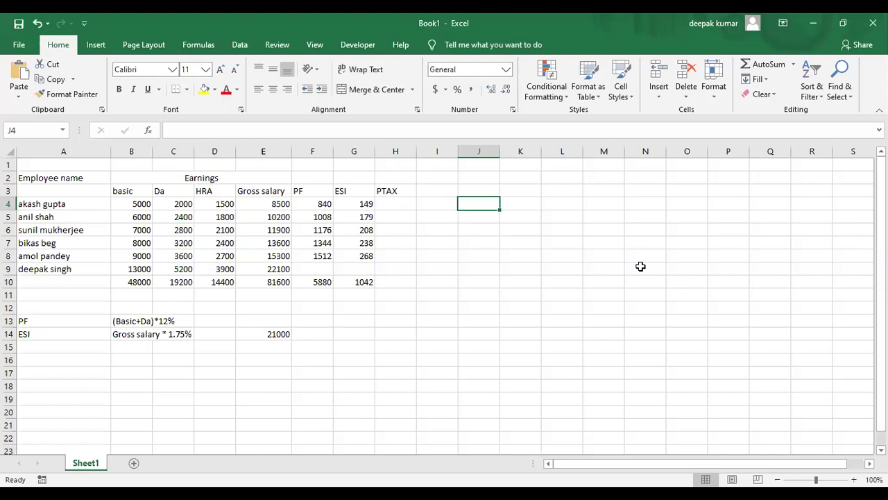
{"action": "key", "text": "Left"}
{"action": "key", "text": "Left"}
{"action": "type", "text": "="}
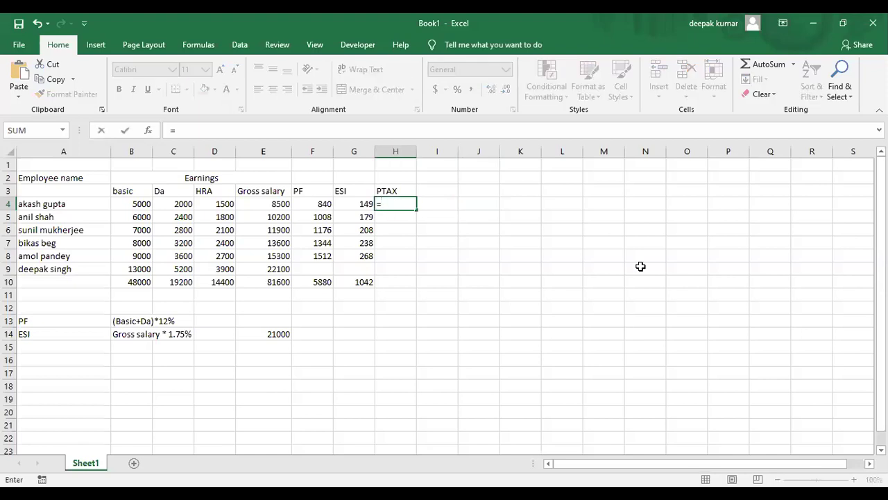
{"action": "type", "text": "if"}
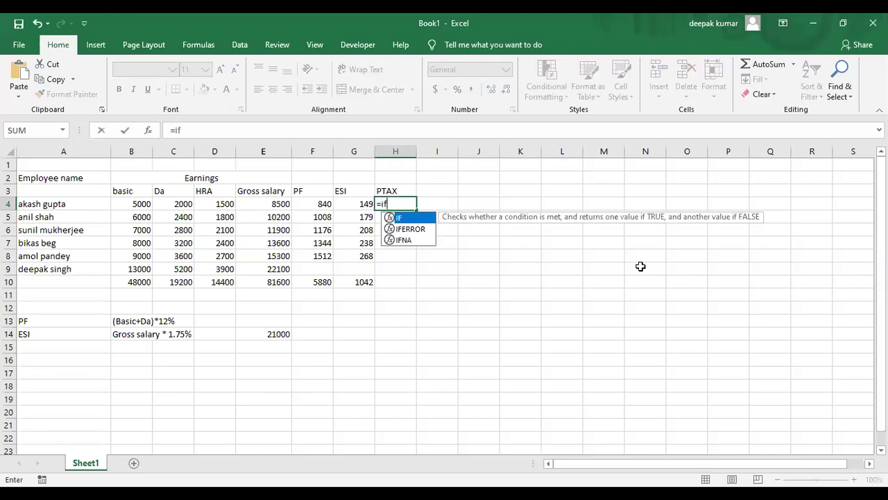
{"action": "type", "text": "("}
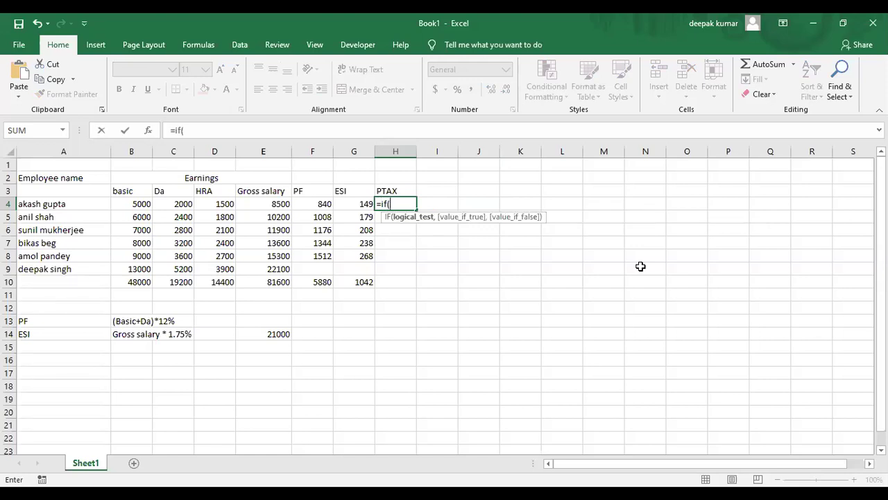
{"action": "key", "text": "Left"}
{"action": "key", "text": "Left"}
{"action": "key", "text": "Left"}
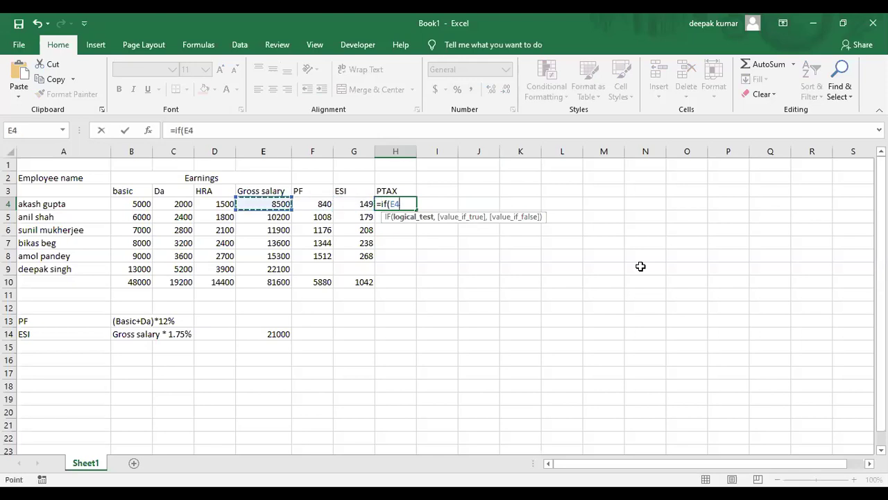
{"action": "type", "text": "<10000"}
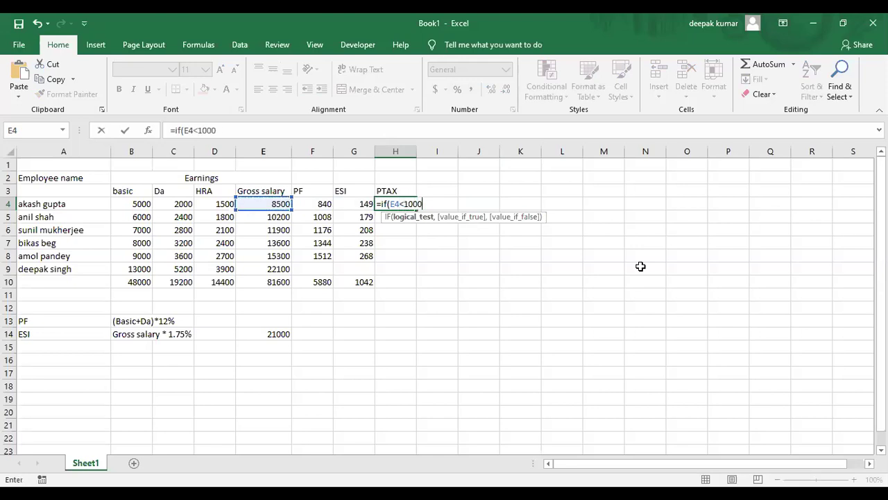
{"action": "type", "text": "0,"}
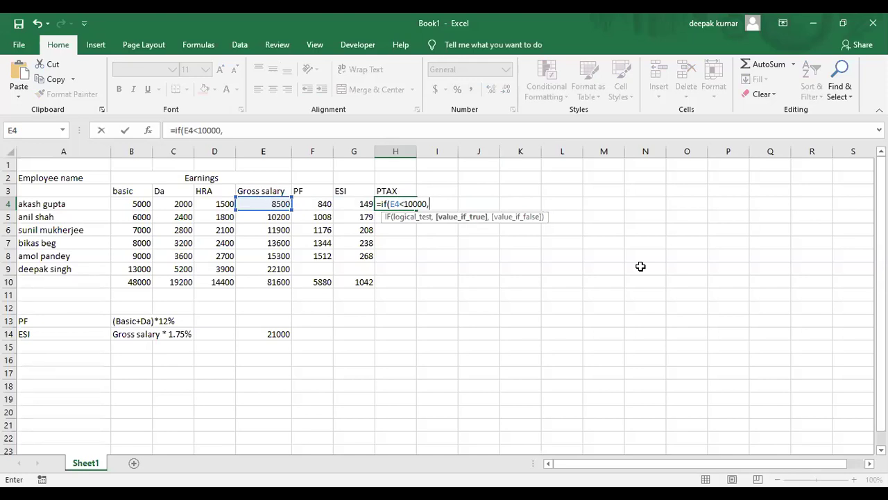
Extend the H4 formula to return 0 below 10000, then nest an IF returning 110 when E4 is less than 15000
{"action": "type", "text": "0,if"}
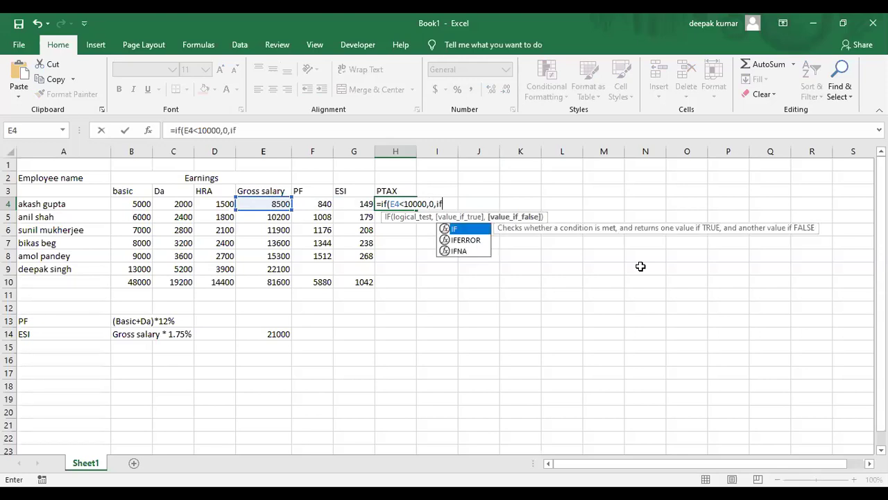
{"action": "type", "text": "("}
{"action": "key", "text": "Left"}
{"action": "key", "text": "Left"}
{"action": "key", "text": "Left"}
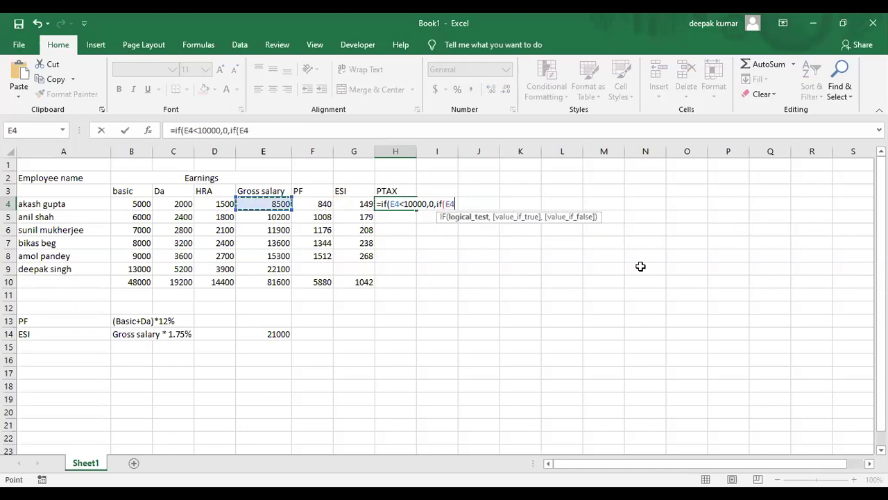
{"action": "type", "text": "<"}
{"action": "key", "text": "alt+Tab"}
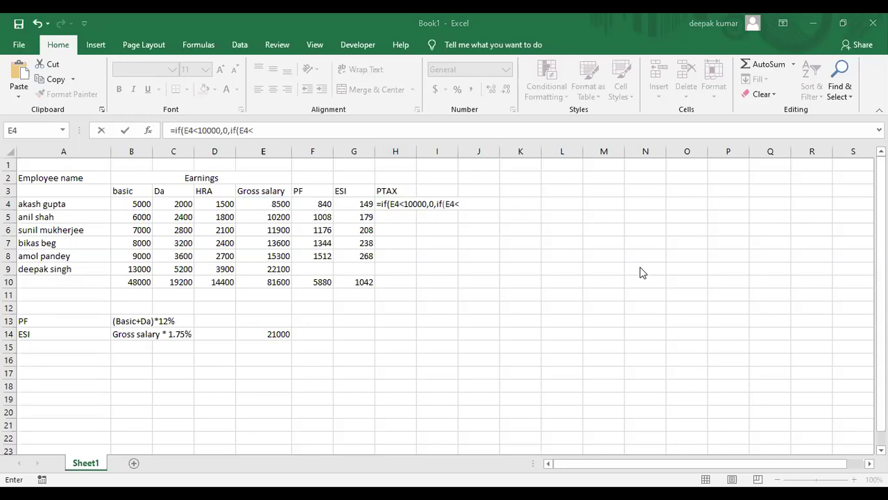
{"action": "key", "text": "alt+Tab"}
{"action": "type", "text": "1"}
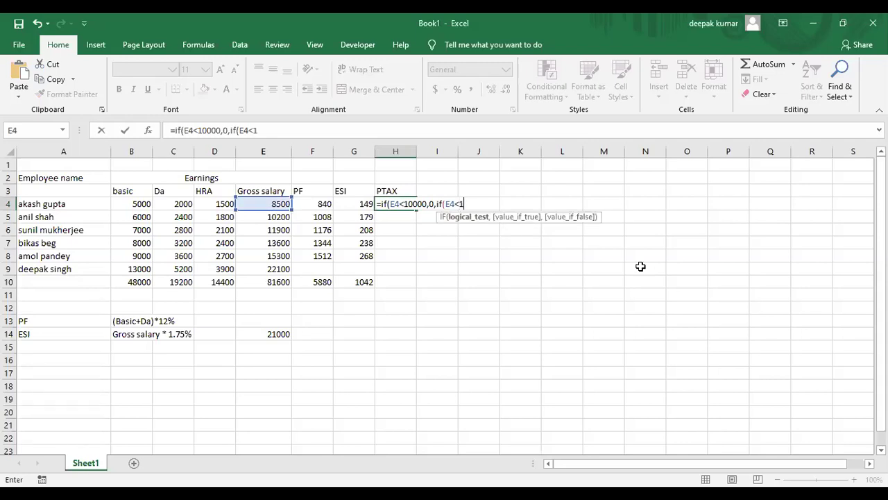
{"action": "type", "text": "5000,"}
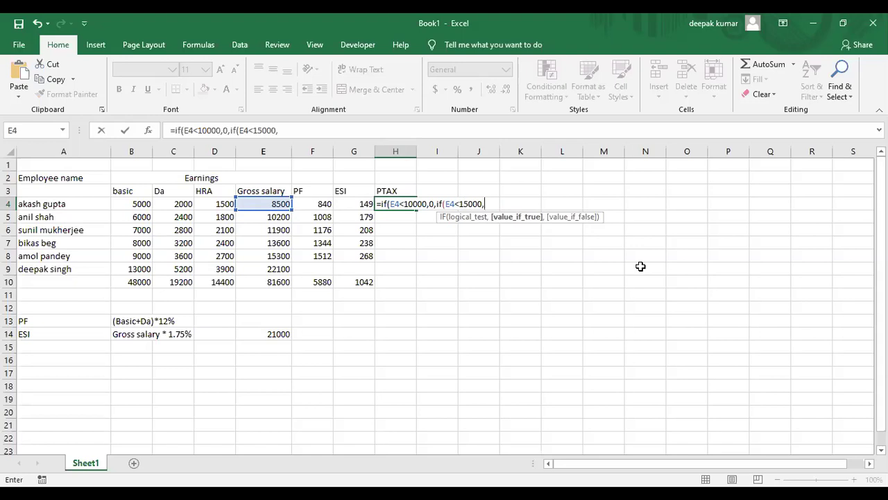
{"action": "type", "text": "110,"}
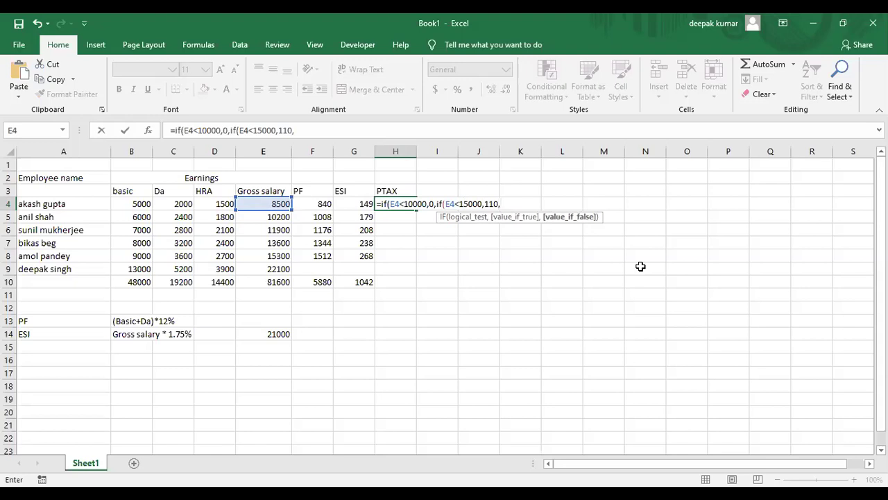
Nest a third IF in the H4 formula that returns 130 when the gross salary in E4 is less than 25000
{"action": "key", "text": "alt"}
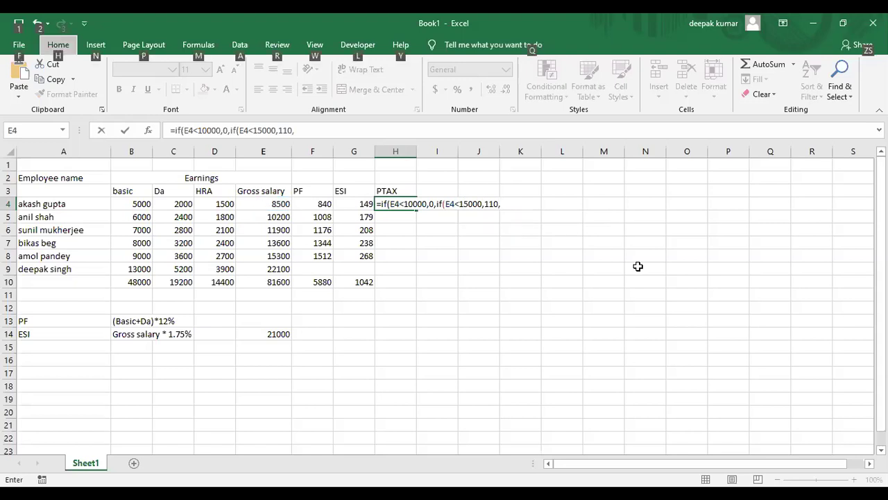
{"action": "key", "text": "alt"}
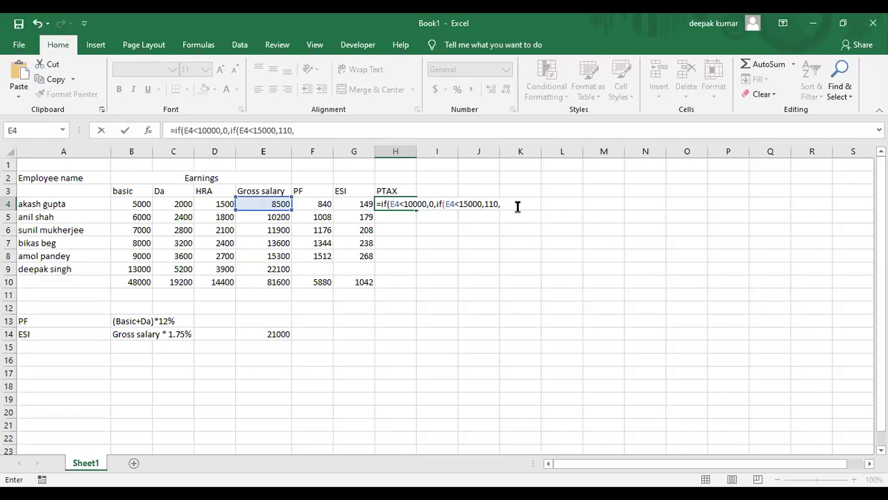
{"action": "left_click", "coordinate": [517, 206]}
{"action": "type", "text": "if"}
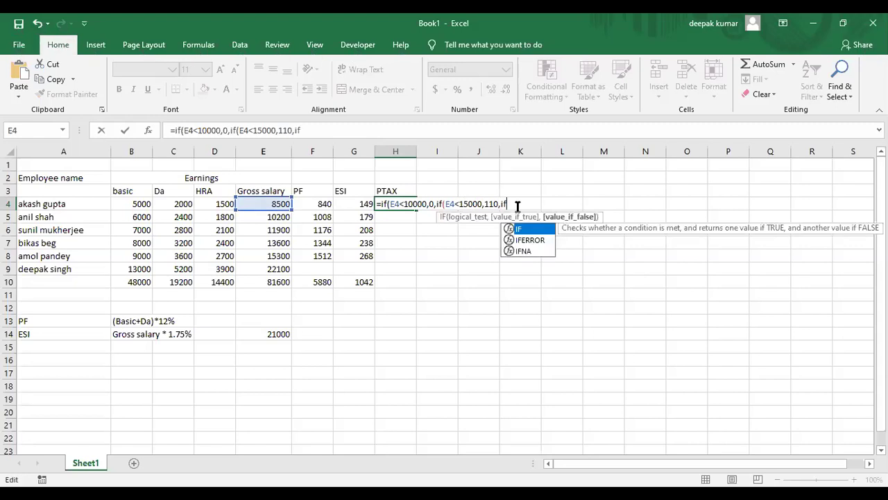
{"action": "type", "text": "("}
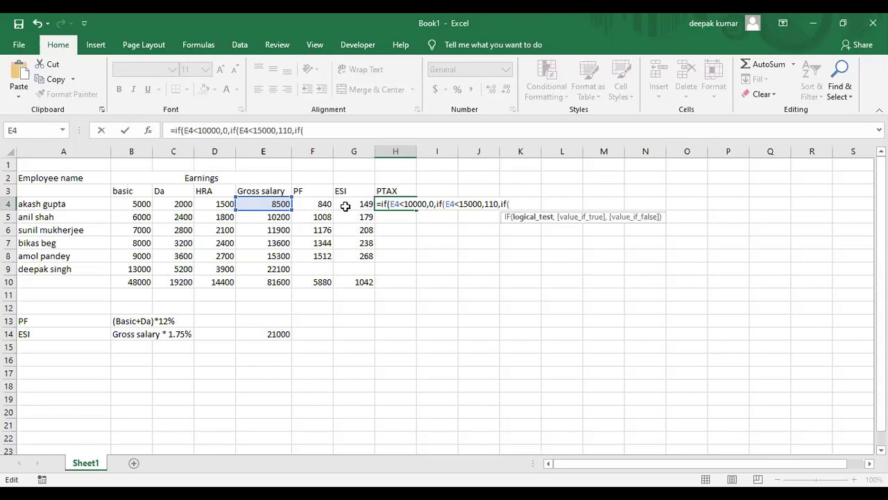
{"action": "left_click", "coordinate": [281, 205]}
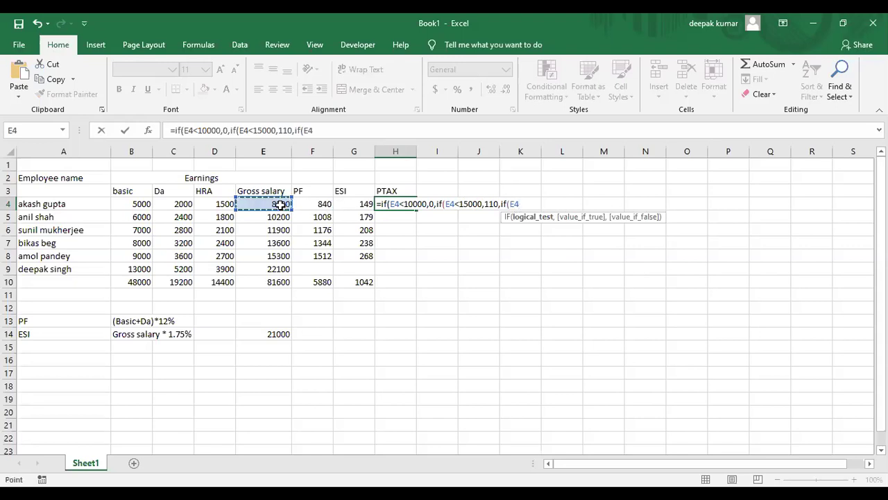
{"action": "type", "text": "<"}
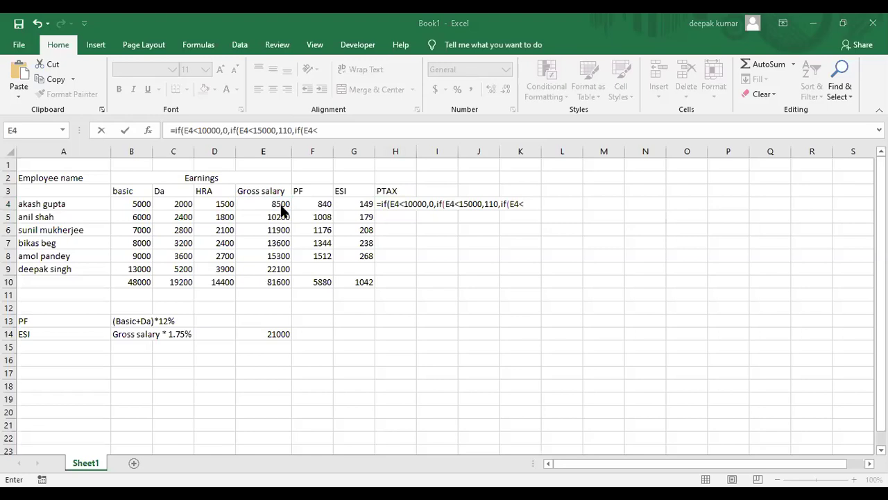
{"action": "left_click", "coordinate": [414, 285]}
{"action": "type", "text": "25000"}
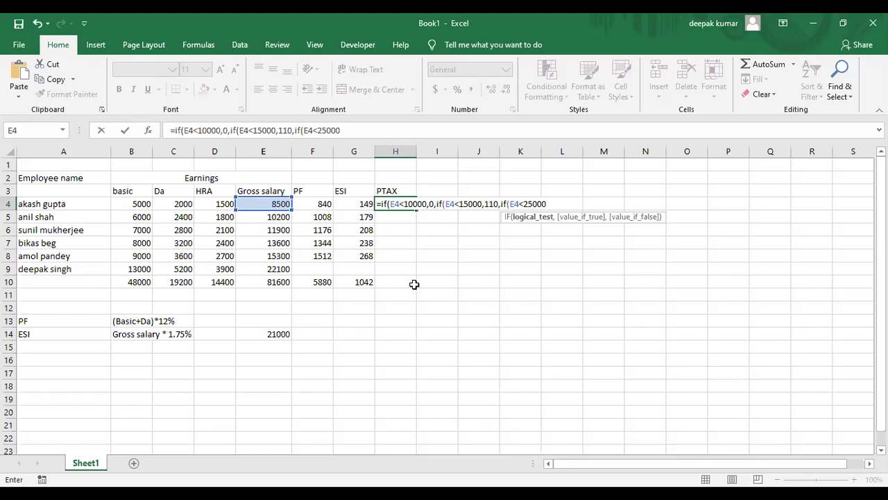
{"action": "type", "text": ","}
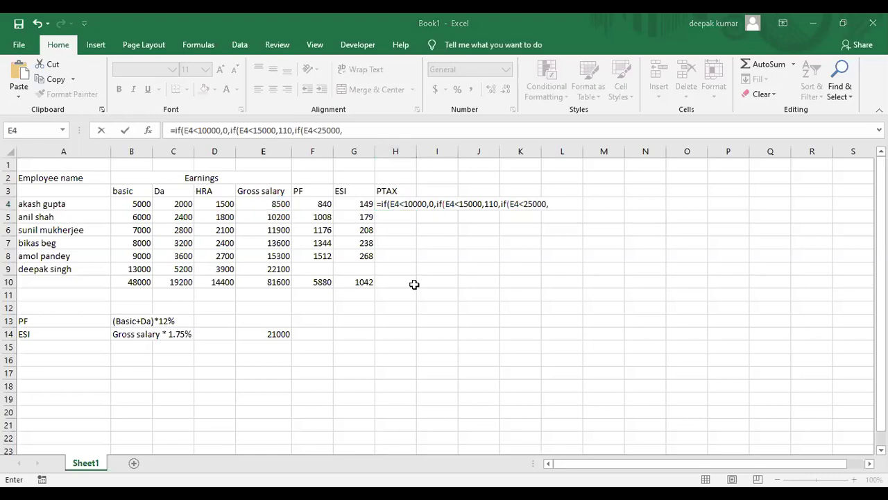
{"action": "left_click", "coordinate": [414, 285]}
{"action": "type", "text": "130"}
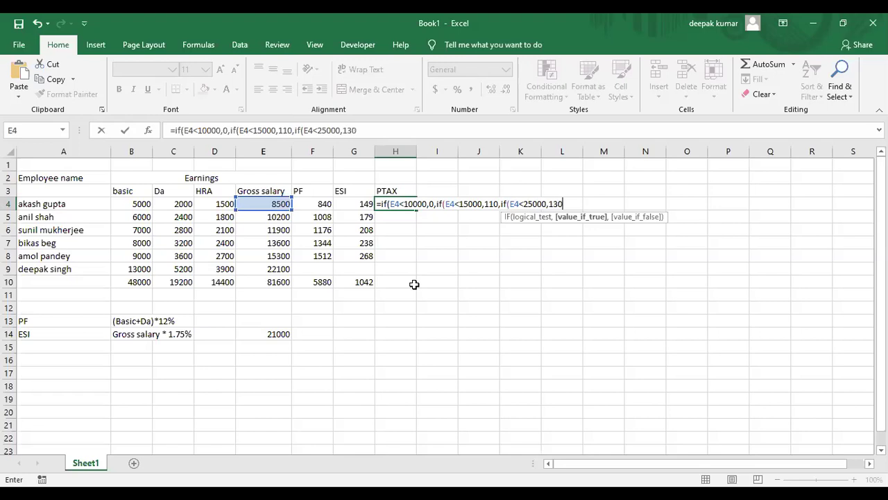
{"action": "type", "text": ","}
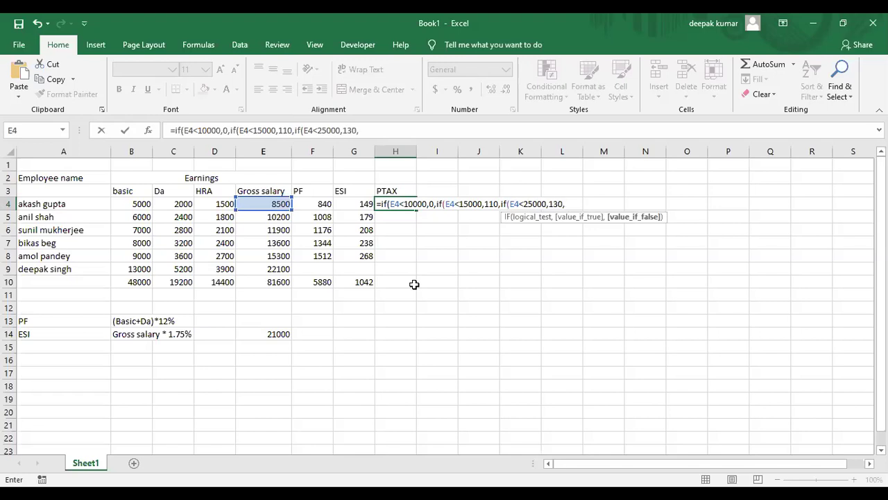
Complete the H4 formula with a fourth nested IF returning 150 when E4 is less than 40000 and 200 otherwise
{"action": "type", "text": "if"}
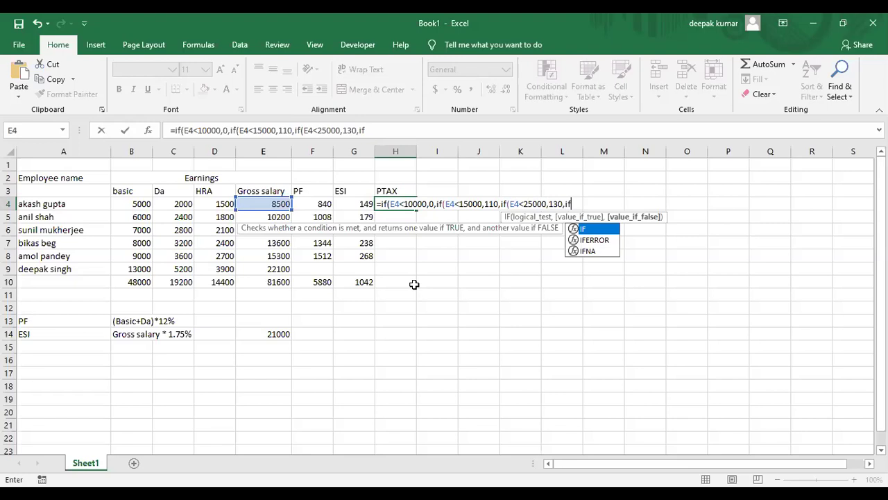
{"action": "type", "text": "("}
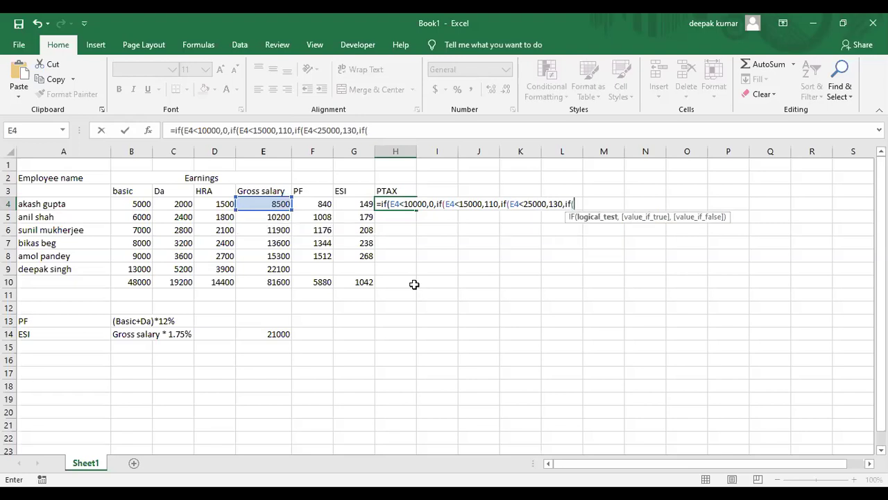
{"action": "left_click", "coordinate": [263, 204]}
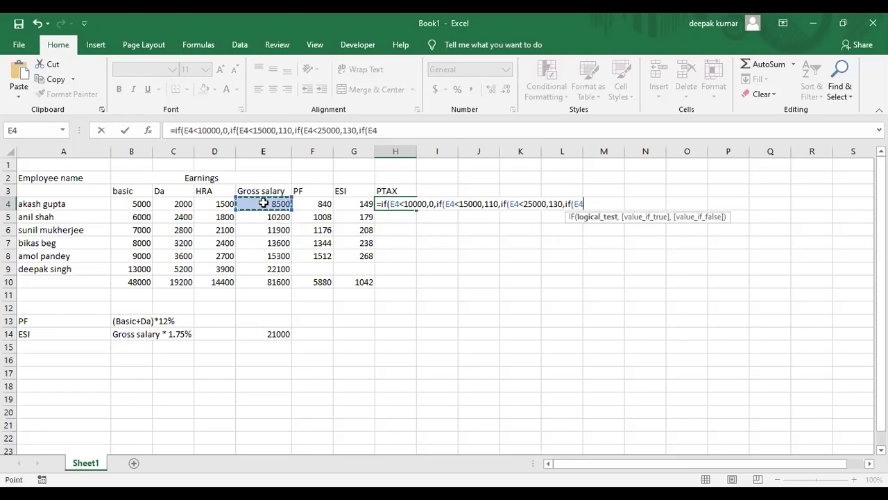
{"action": "type", "text": "<"}
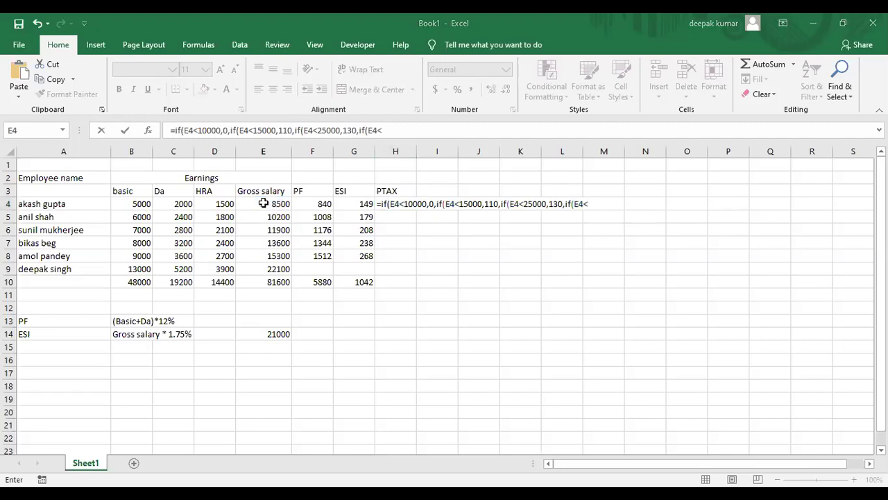
{"action": "type", "text": "40"}
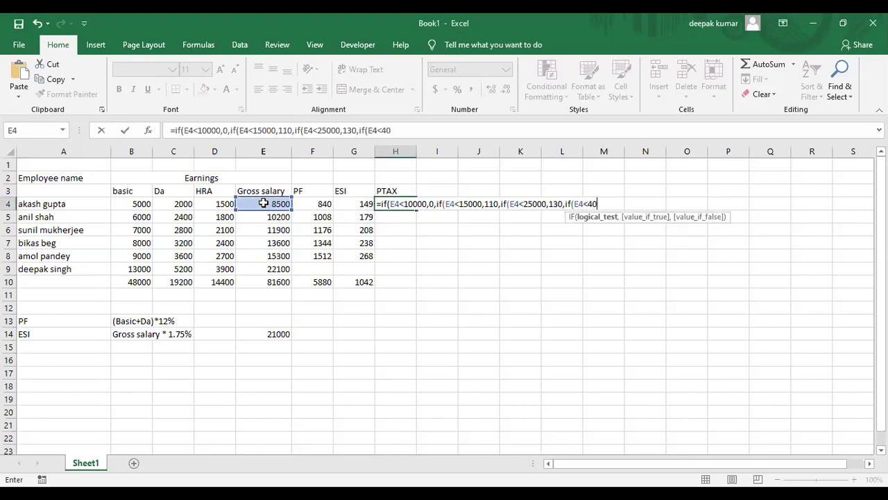
{"action": "type", "text": "000,"}
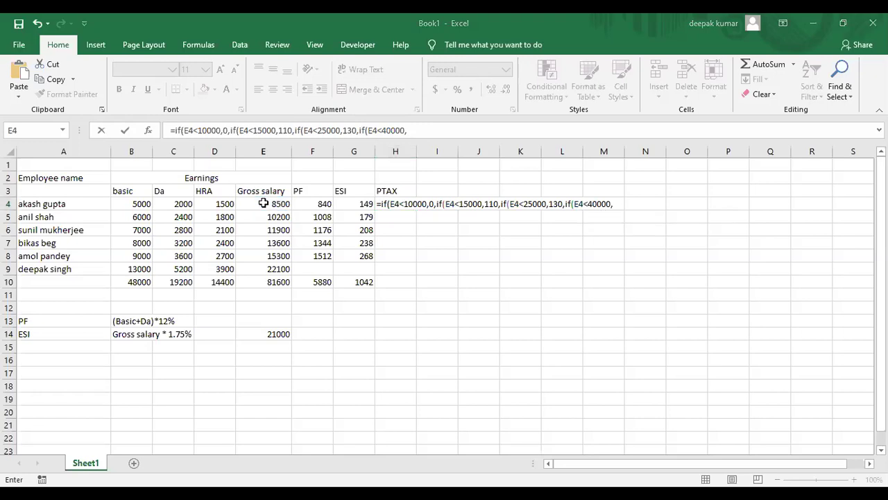
{"action": "type", "text": "150"}
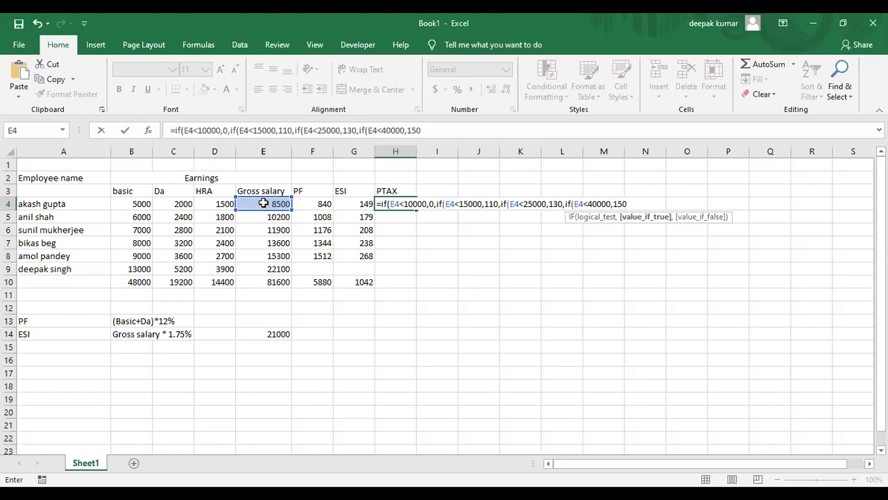
{"action": "type", "text": ","}
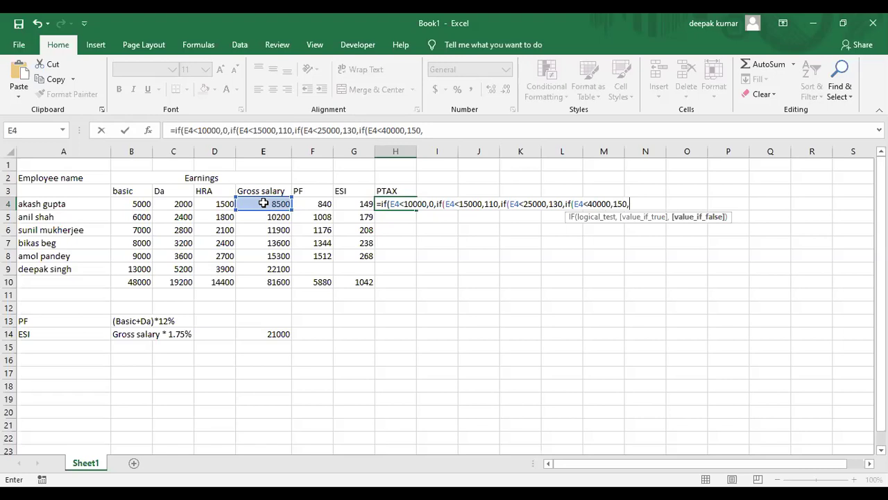
{"action": "type", "text": "200"}
{"action": "type", "text": ")"}
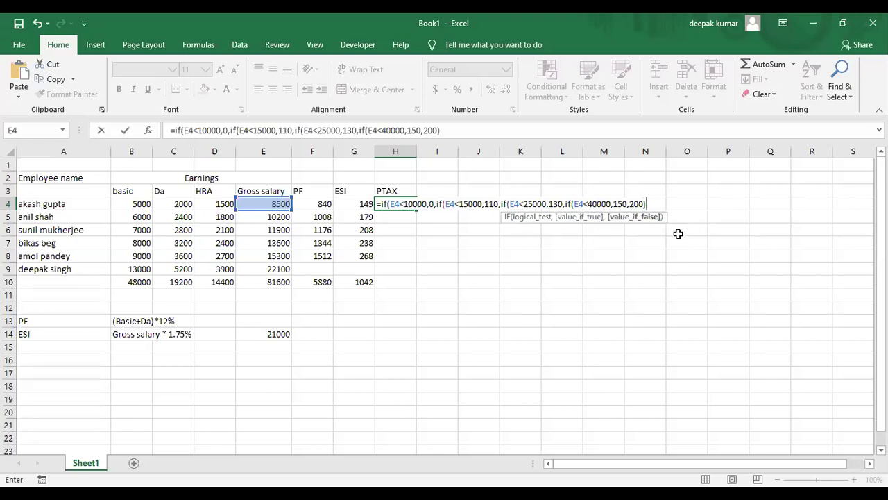
{"action": "type", "text": ")))"}
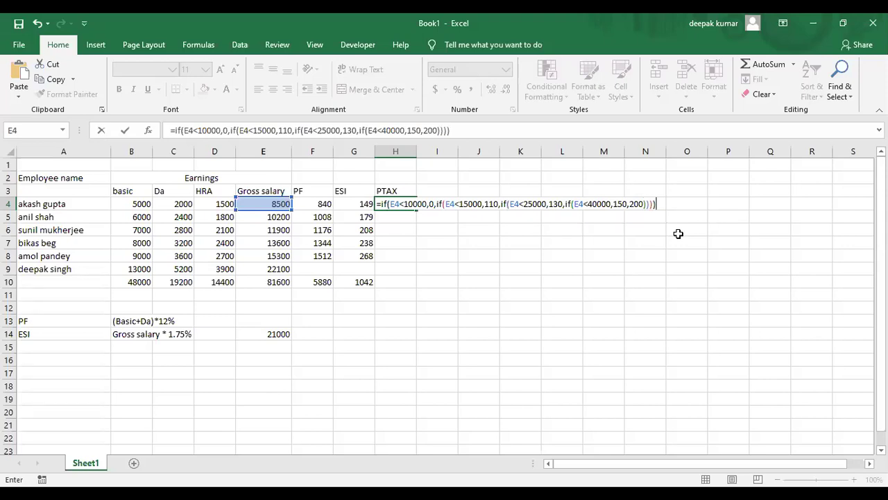
{"action": "key", "text": "Return"}
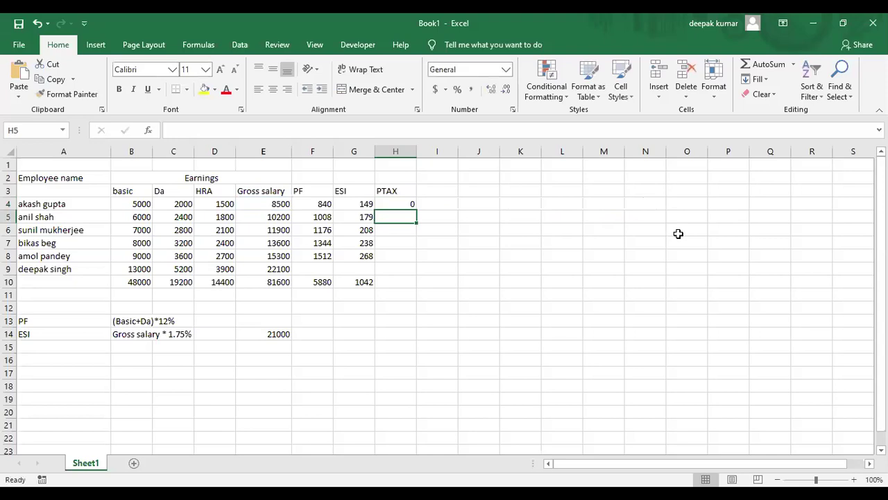
Fill the professional tax formula from H4 down through H9 for the remaining employees
{"action": "left_click", "coordinate": [395, 204]}
{"action": "left_click_drag", "start_coordinate": [417, 209], "coordinate": [422, 272]}
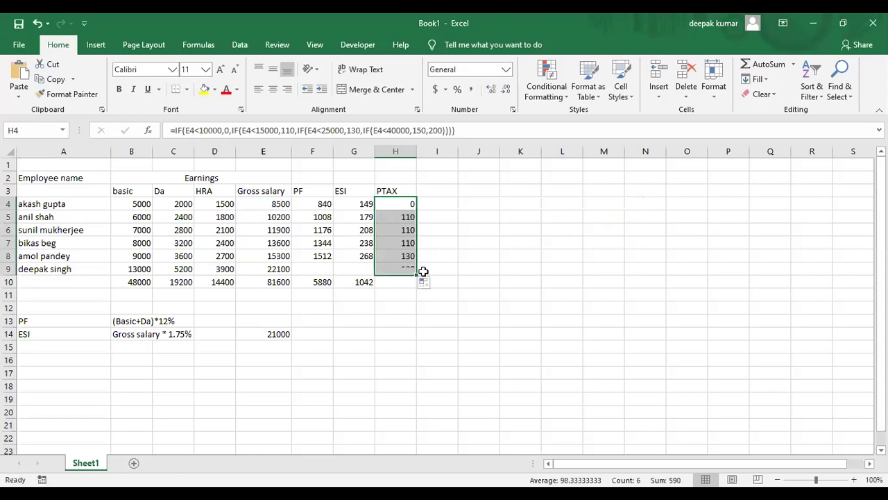
{"action": "left_click", "coordinate": [476, 319]}
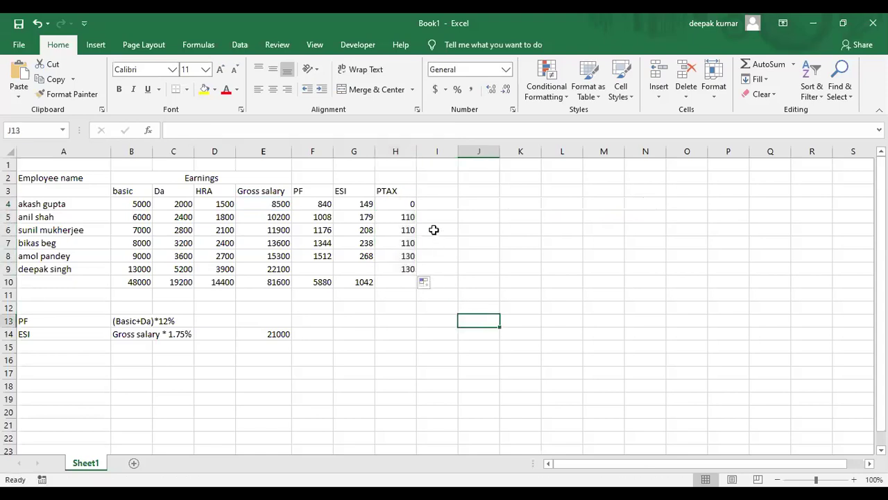
Copy the ESI column's total formula from G10 across to H10 to total the PTAX column
{"action": "left_click", "coordinate": [397, 278]}
{"action": "left_click", "coordinate": [354, 283]}
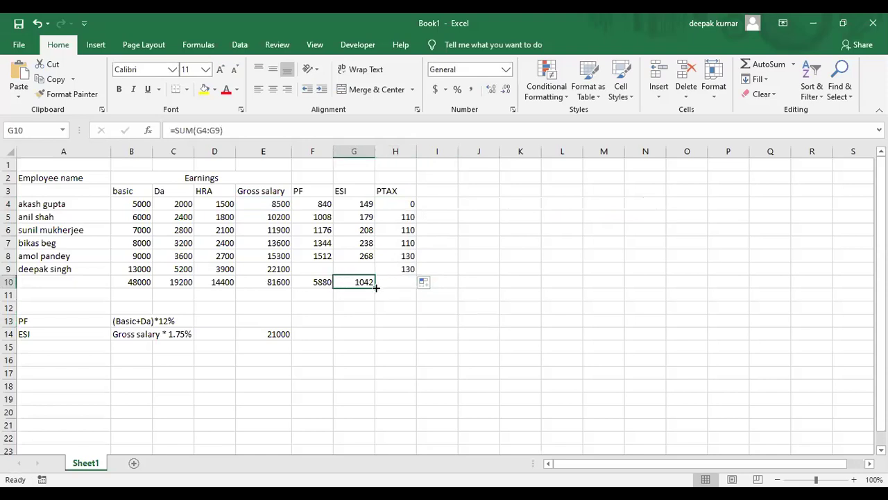
{"action": "left_click_drag", "start_coordinate": [376, 288], "coordinate": [411, 286]}
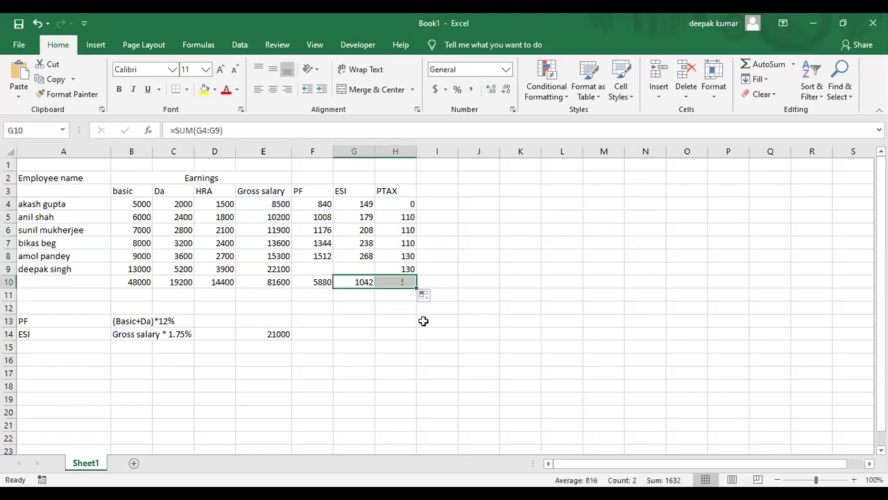
{"action": "left_click", "coordinate": [424, 322]}
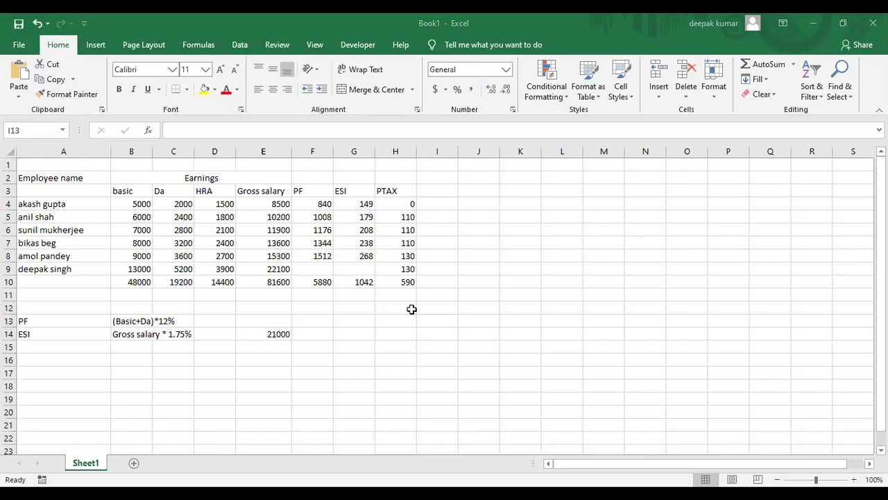
Enter the column heading TDS in cell I3
{"action": "key", "text": "Up"}
{"action": "key", "text": "Up"}
{"action": "key", "text": "Up"}
{"action": "key", "text": "Up"}
{"action": "key", "text": "Up"}
{"action": "key", "text": "Up"}
{"action": "key", "text": "Up"}
{"action": "key", "text": "Up"}
{"action": "key", "text": "Up"}
{"action": "key", "text": "Up"}
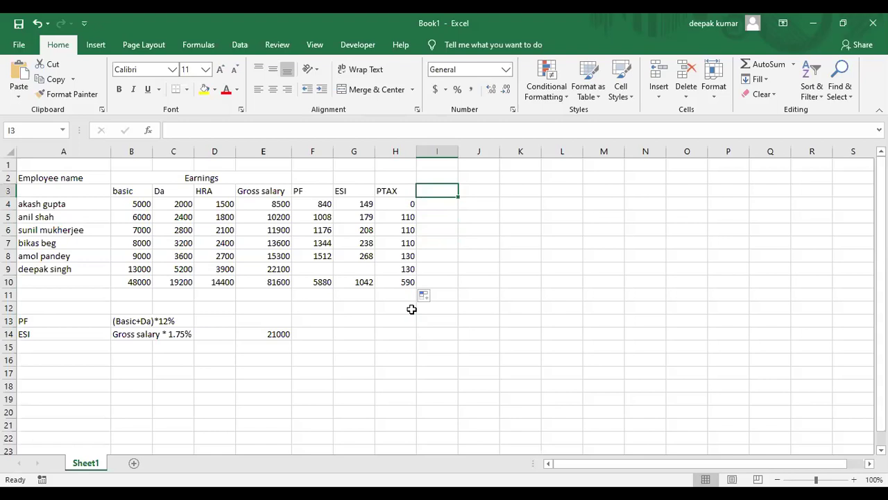
{"action": "type", "text": "TD"}
{"action": "key", "text": "BackSpace"}
{"action": "type", "text": "DS"}
{"action": "key", "text": "Return"}
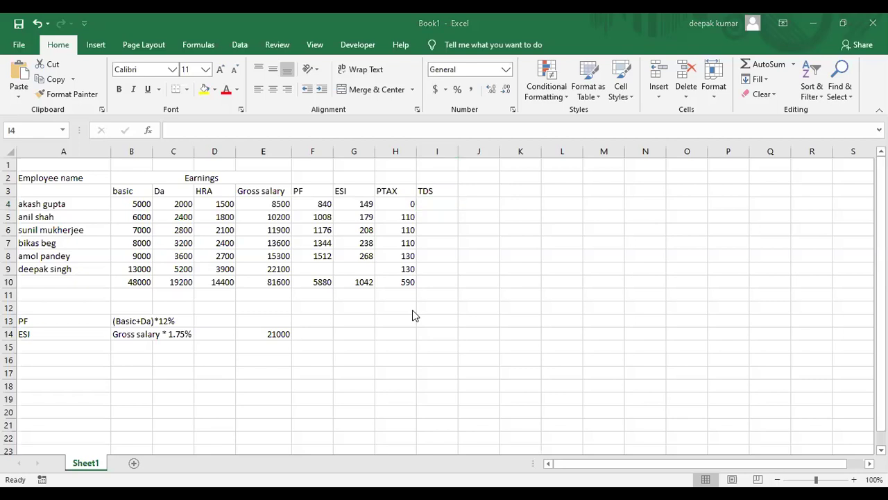
Enter a TDS of 69 for the last employee in I9 and copy the PTAX total formula from H10 to I10
{"action": "key", "text": "Down"}
{"action": "key", "text": "Down"}
{"action": "key", "text": "Down"}
{"action": "key", "text": "Down"}
{"action": "key", "text": "Down"}
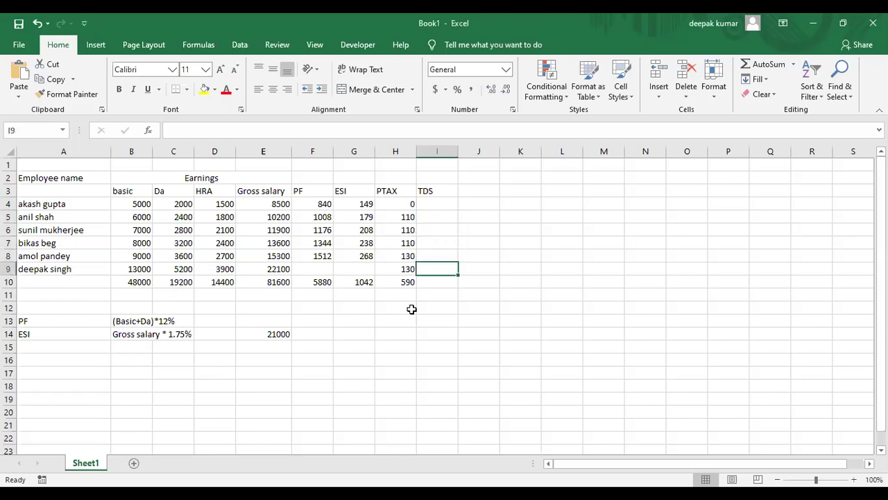
{"action": "type", "text": "69"}
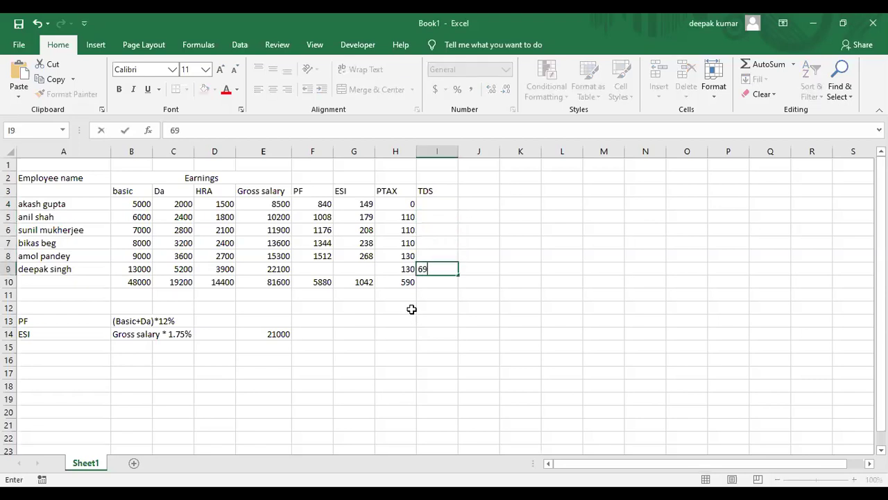
{"action": "key", "text": "Return"}
{"action": "key", "text": "Left"}
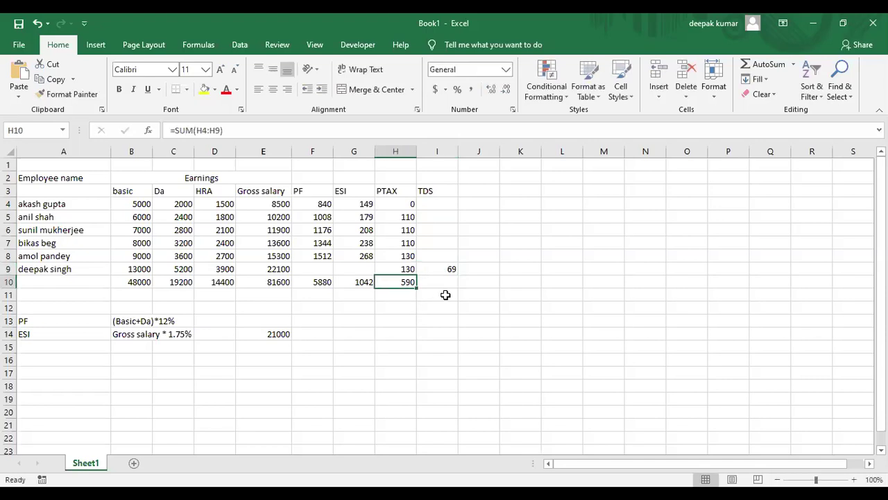
{"action": "left_click_drag", "start_coordinate": [416, 287], "coordinate": [454, 287]}
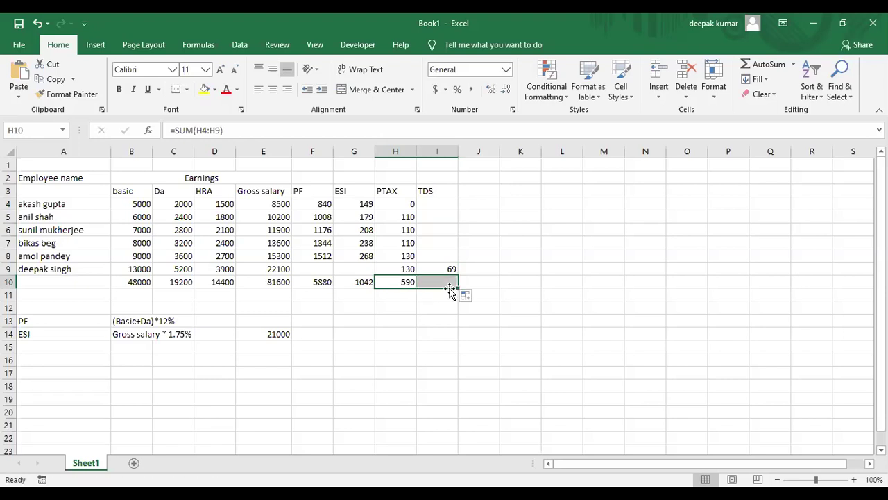
Enter the column heading net salary in cell J3
{"action": "left_click", "coordinate": [482, 192]}
{"action": "type", "text": "net salary"}
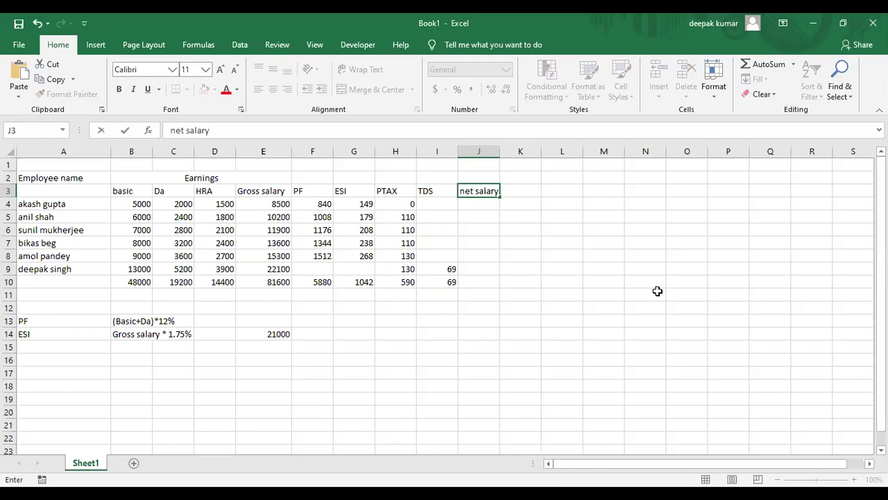
{"action": "key", "text": "Return"}
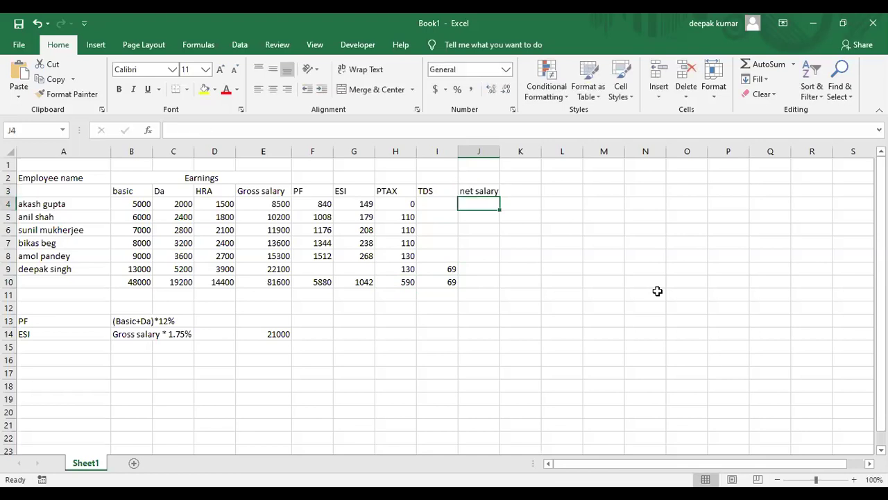
Calculate the first employee's net salary in J4 as gross salary minus all deductions, using =E4-SUM(F4:I4)
{"action": "left_click", "coordinate": [279, 204]}
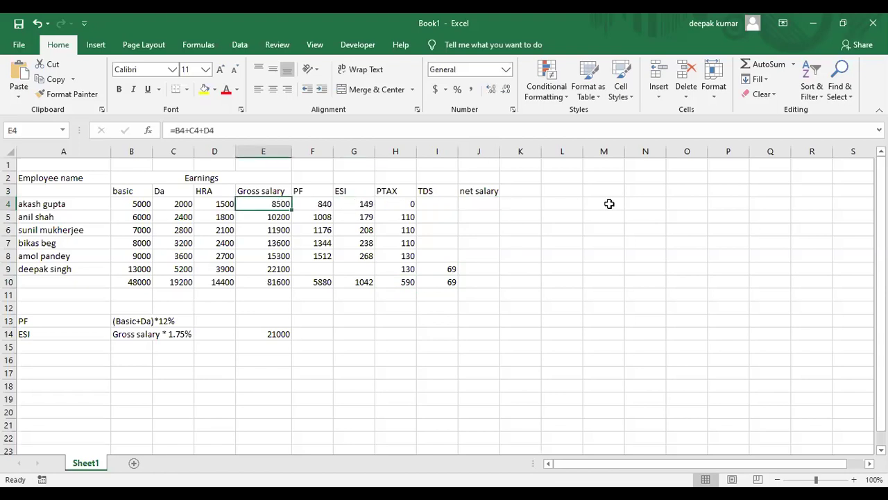
{"action": "left_click", "coordinate": [469, 202]}
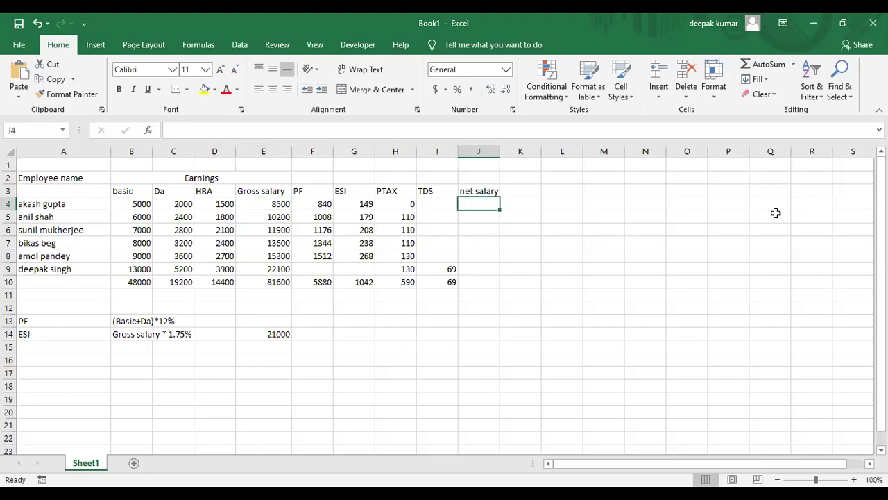
{"action": "type", "text": "="}
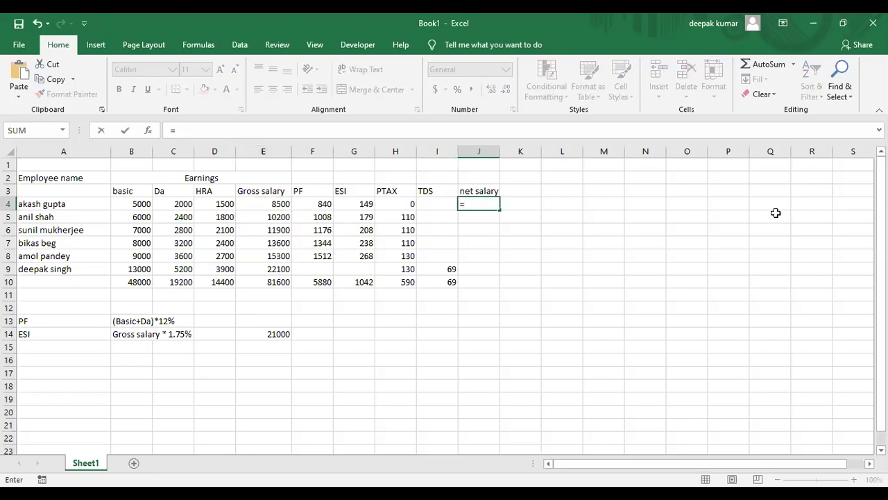
{"action": "key", "text": "Left"}
{"action": "key", "text": "Left"}
{"action": "key", "text": "Left"}
{"action": "key", "text": "Left"}
{"action": "key", "text": "Left"}
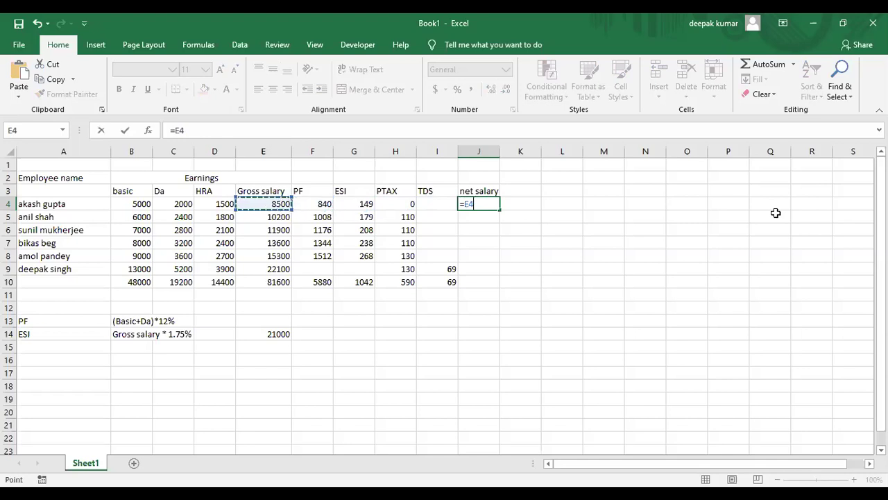
{"action": "type", "text": "-sum("}
{"action": "key", "text": "Left"}
{"action": "key", "text": "Left"}
{"action": "key", "text": "Left"}
{"action": "key", "text": "Left"}
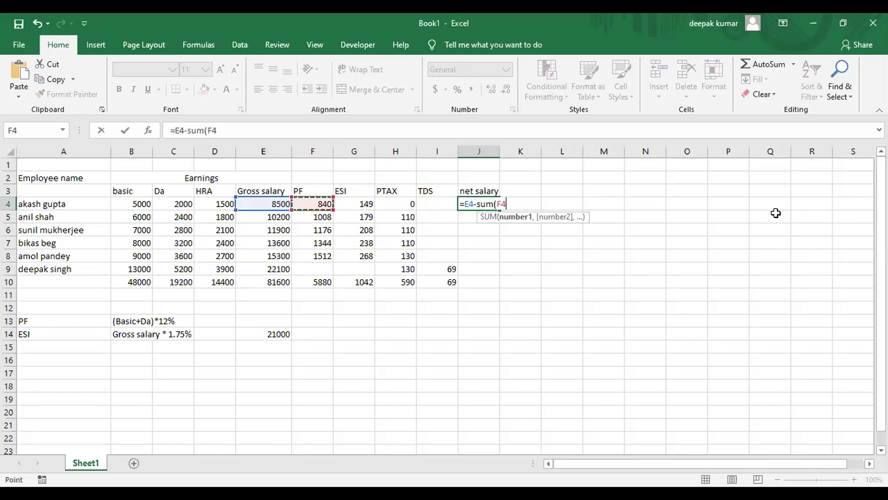
{"action": "key", "text": "shift+Right"}
{"action": "key", "text": "shift+Right"}
{"action": "key", "text": "shift+Right"}
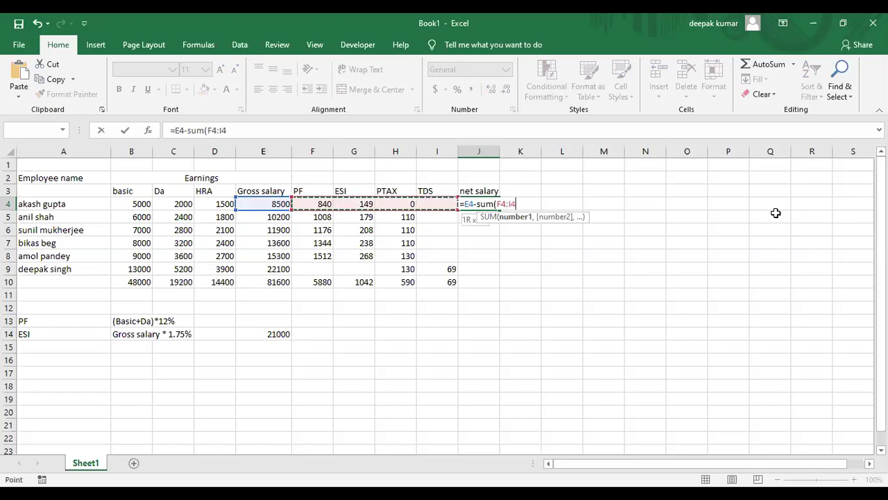
{"action": "type", "text": ")"}
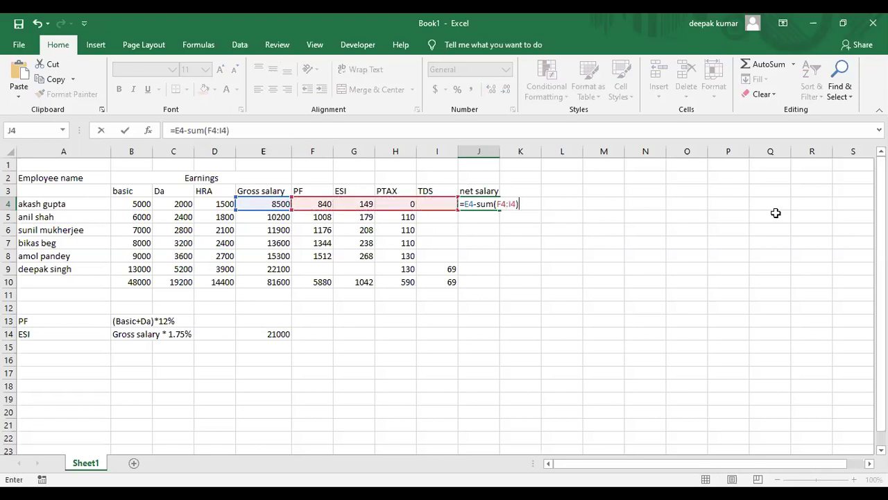
{"action": "key", "text": "Return"}
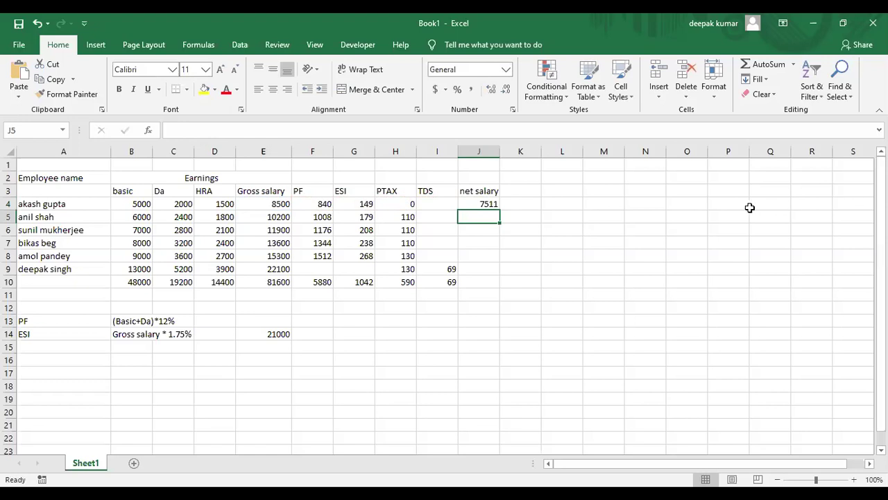
Fill the net salary formula from J4 down through J9 and copy the TDS total formula from I10 to J10
{"action": "left_click", "coordinate": [486, 203]}
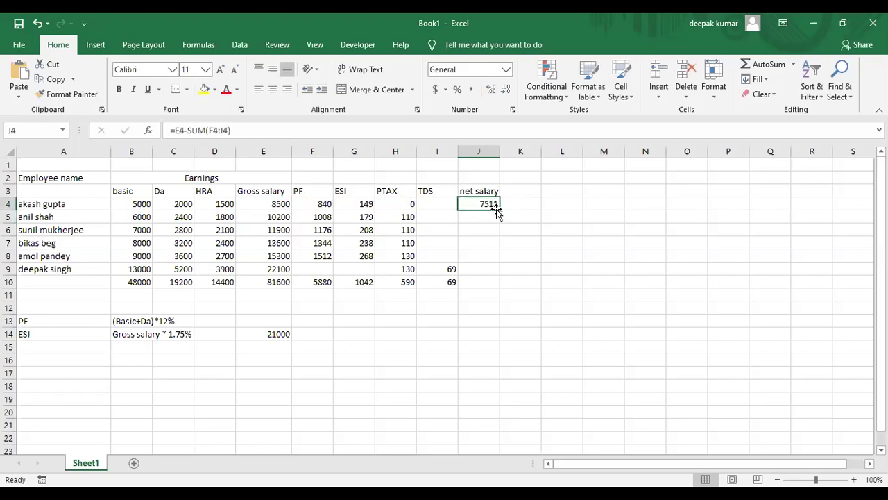
{"action": "left_click_drag", "start_coordinate": [500, 211], "coordinate": [502, 277]}
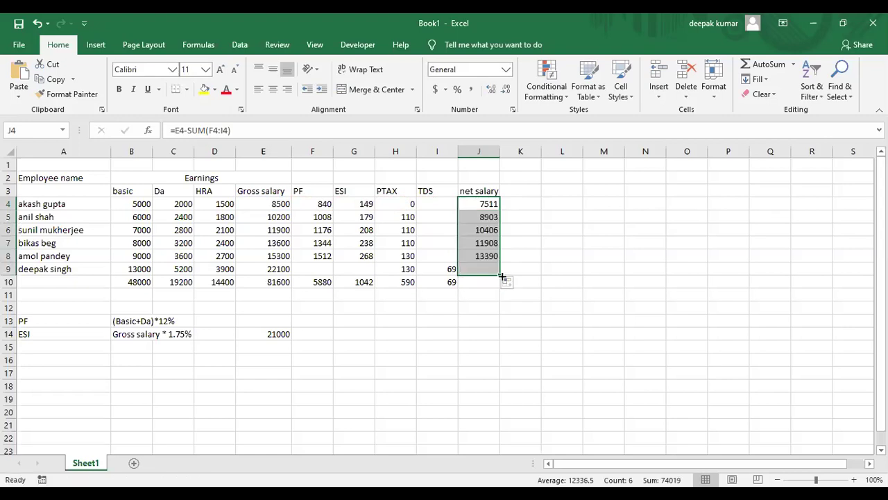
{"action": "left_click", "coordinate": [446, 281]}
{"action": "left_click_drag", "start_coordinate": [458, 288], "coordinate": [488, 288]}
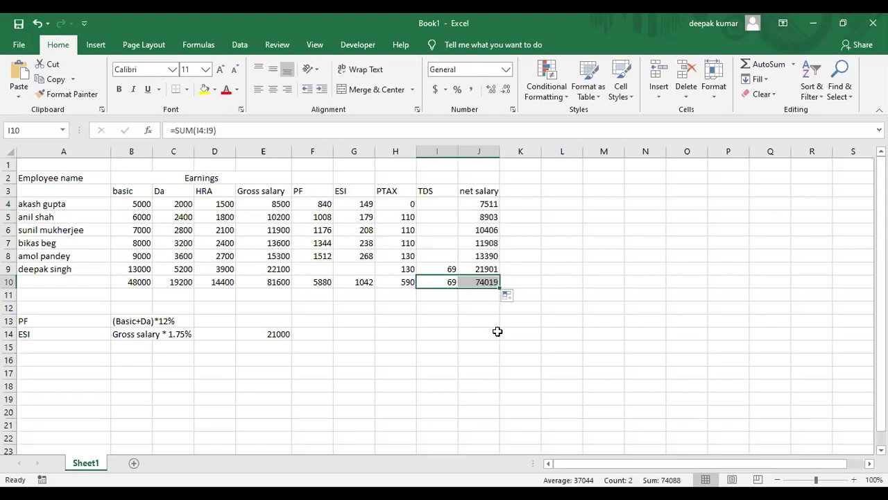
{"action": "left_click", "coordinate": [495, 332]}
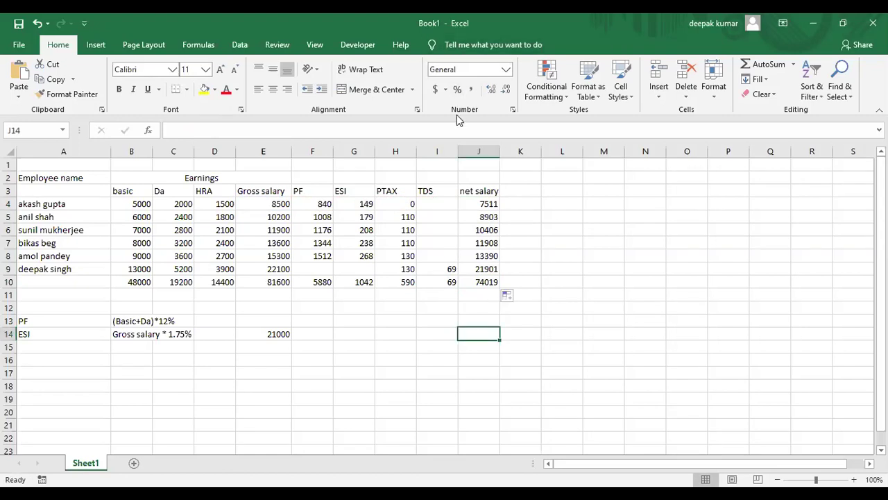
Merge and center cells F2:I2 above the PF to TDS columns and enter the heading Deduction
{"action": "left_click", "coordinate": [310, 182]}
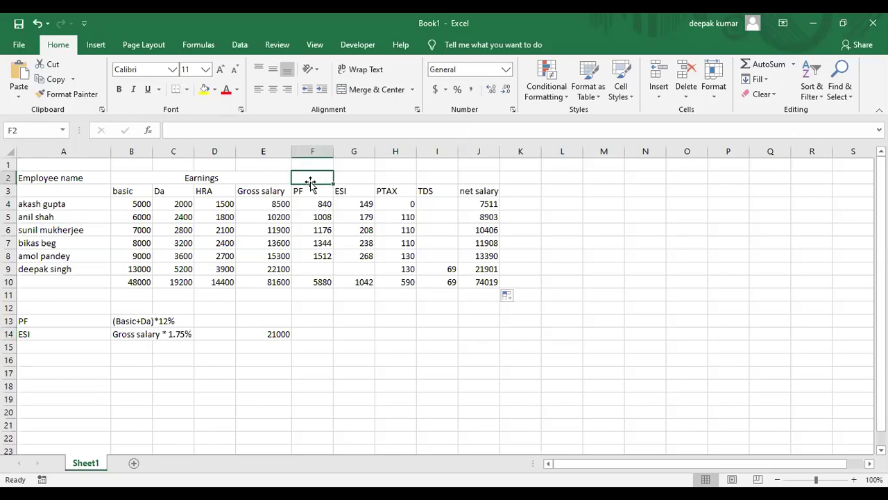
{"action": "key", "text": "shift+Right"}
{"action": "key", "text": "shift+Right"}
{"action": "key", "text": "shift+Right"}
{"action": "key", "text": "shift+Right"}
{"action": "key", "text": "shift+Left"}
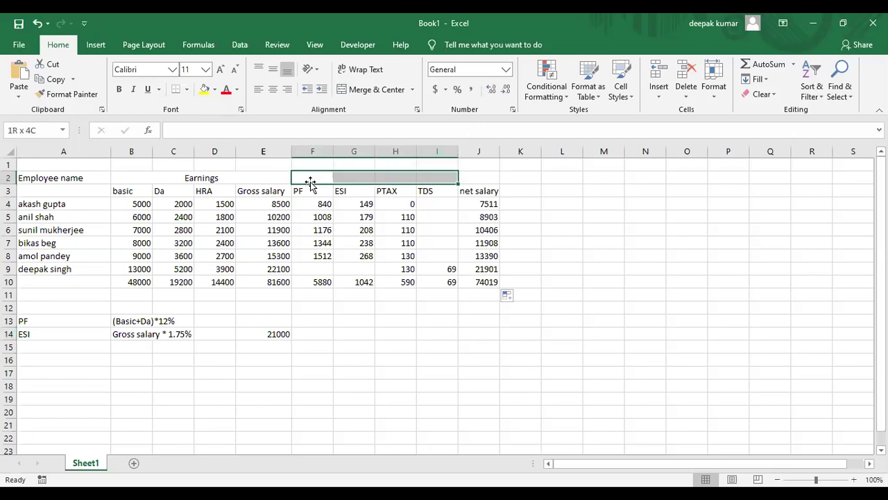
{"action": "left_click", "coordinate": [363, 89]}
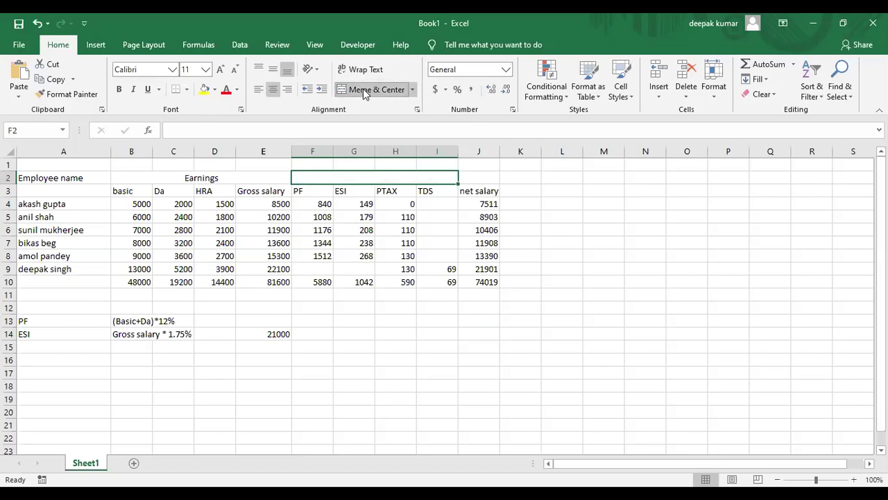
{"action": "type", "text": "Deduction"}
{"action": "key", "text": "Return"}
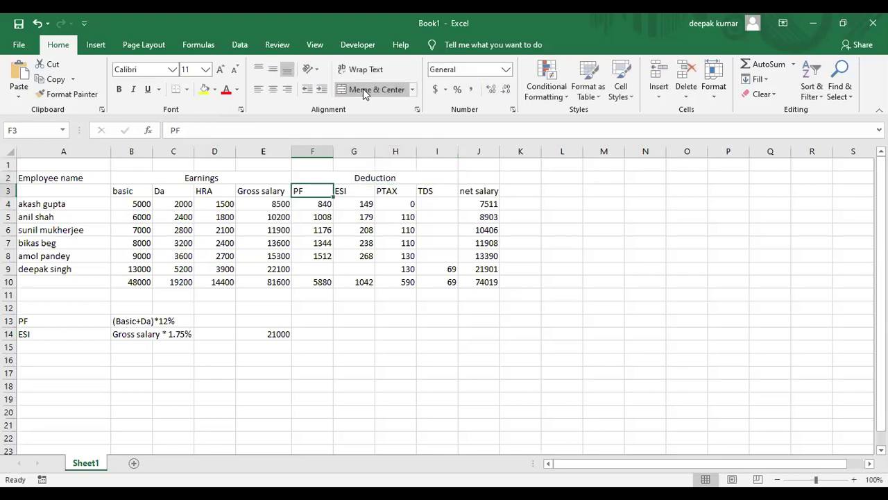
{"action": "left_click", "coordinate": [460, 353]}
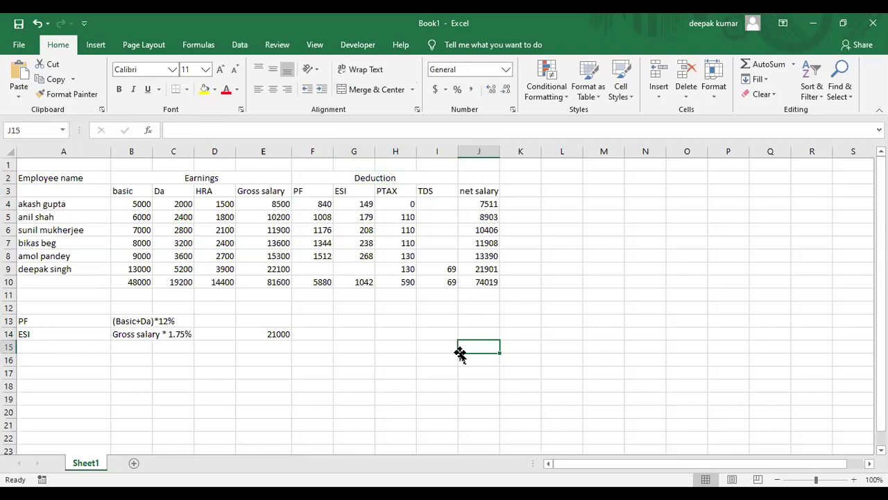
Switch to the PDF in Microsoft Edge, compare the net salary total, and examine the statutory payment dates and Accounting Treatment journal entries
{"action": "left_click", "coordinate": [486, 287]}
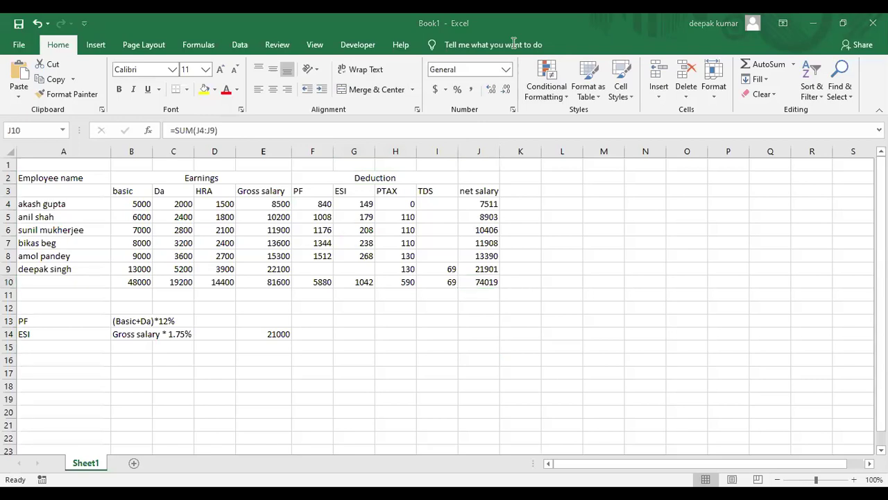
{"action": "key", "text": "alt+Tab"}
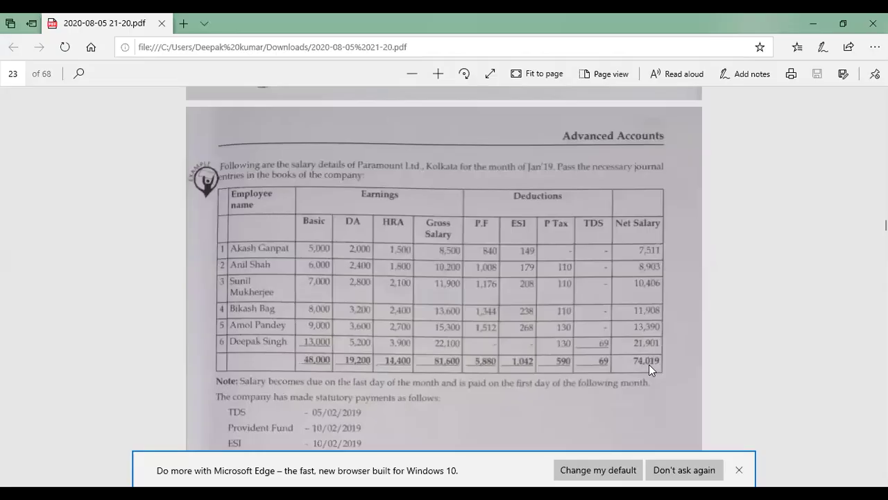
{"action": "scroll", "coordinate": [649, 366], "scroll_direction": "down", "scroll_amount": 3}
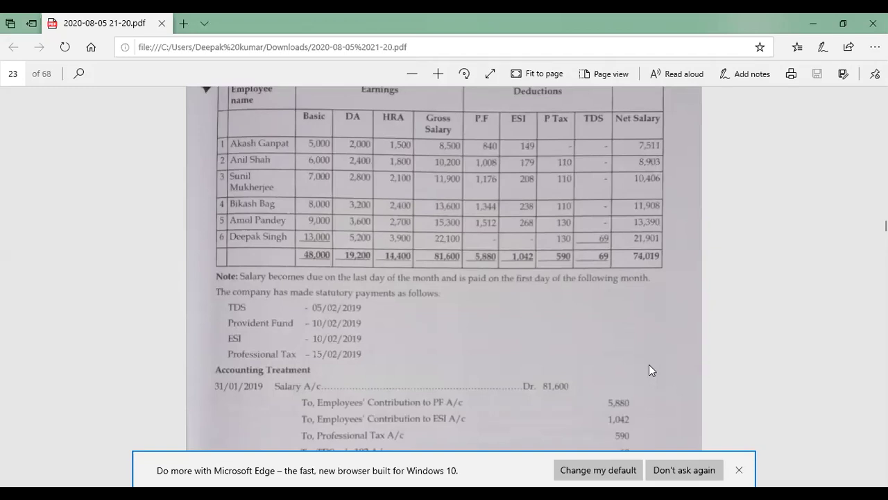
{"action": "scroll", "coordinate": [649, 366], "scroll_direction": "down", "scroll_amount": 2}
{"action": "scroll", "coordinate": [649, 369], "scroll_direction": "down", "scroll_amount": 1}
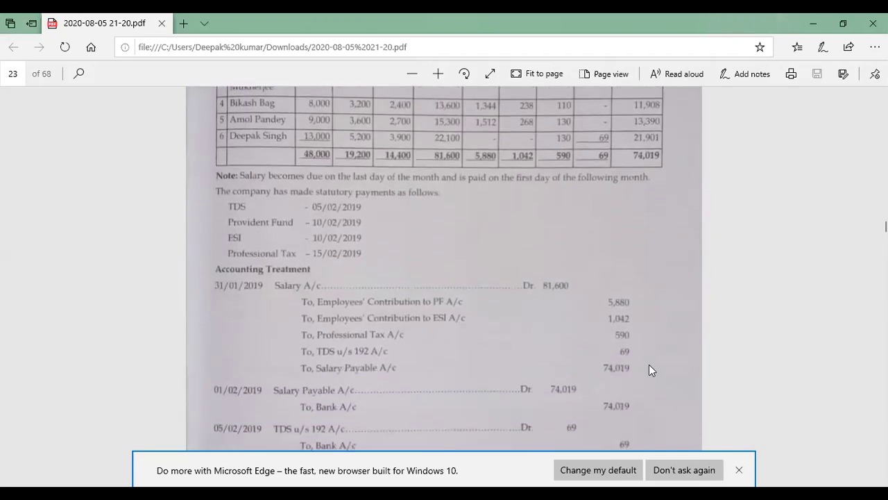
{"action": "scroll", "coordinate": [649, 369], "scroll_direction": "down", "scroll_amount": 1}
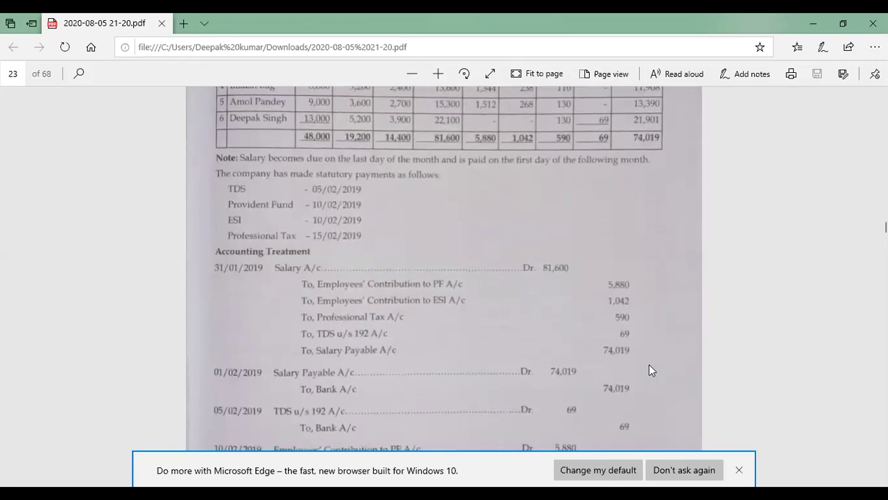
{"action": "scroll", "coordinate": [649, 370], "scroll_direction": "up", "scroll_amount": 1}
{"action": "scroll", "coordinate": [649, 369], "scroll_direction": "down", "scroll_amount": 2}
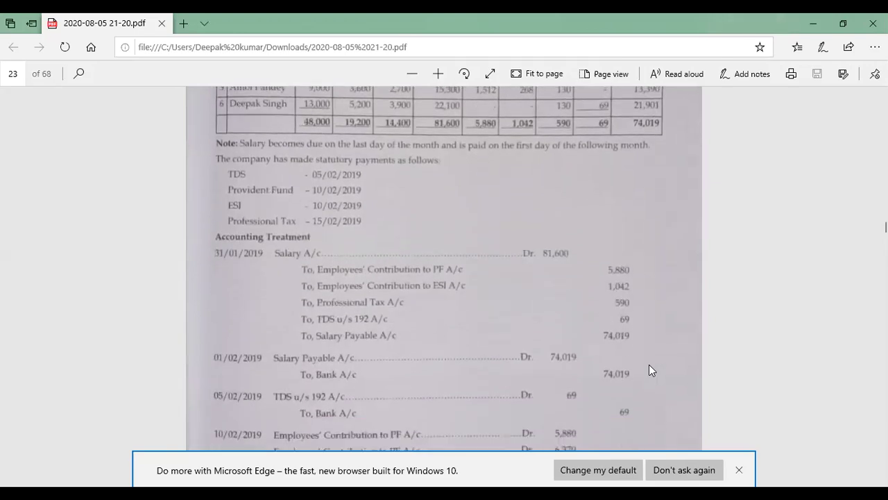
{"action": "scroll", "coordinate": [649, 370], "scroll_direction": "down", "scroll_amount": 5}
{"action": "scroll", "coordinate": [649, 369], "scroll_direction": "up", "scroll_amount": 5}
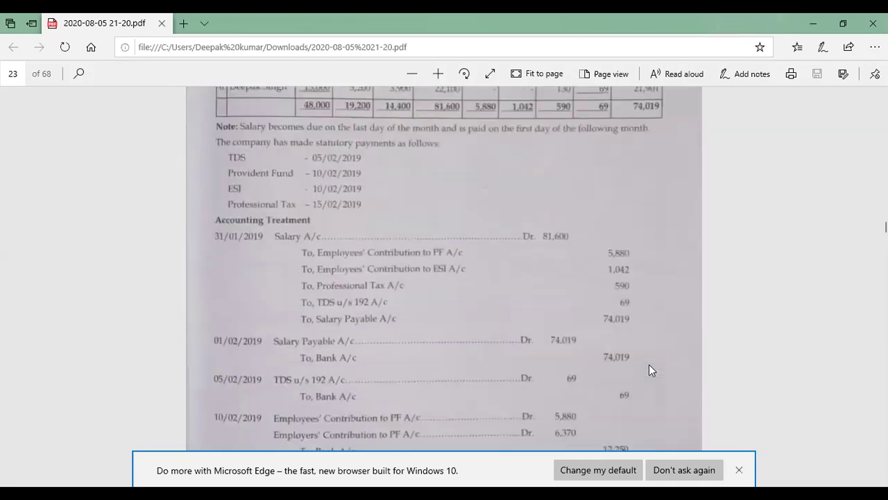